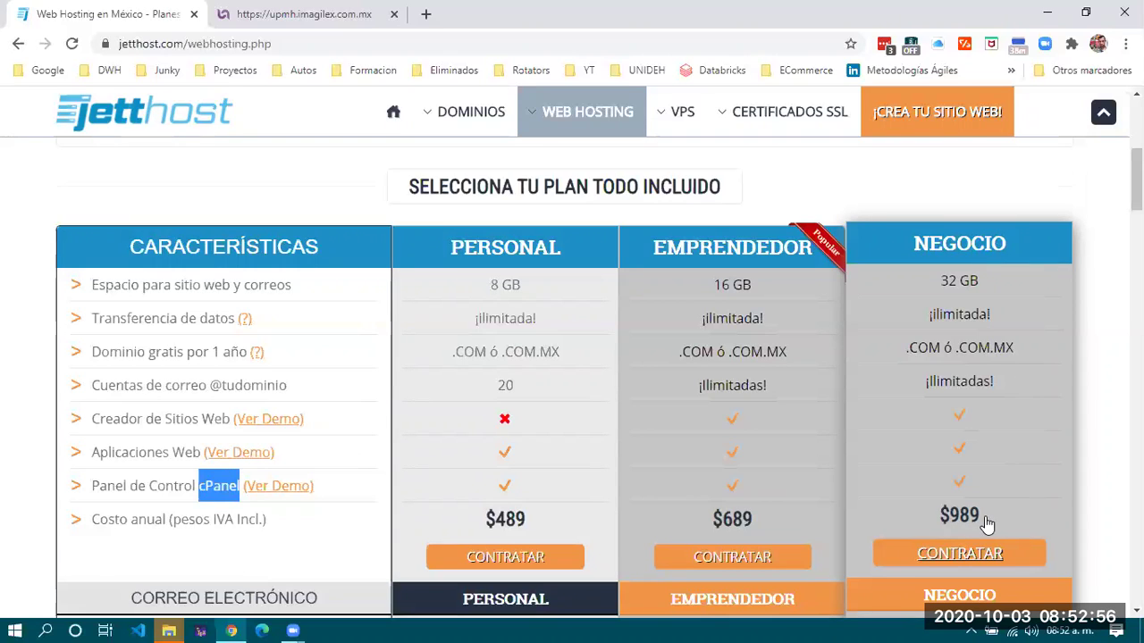
pyautogui.scroll(-5, 986, 524)
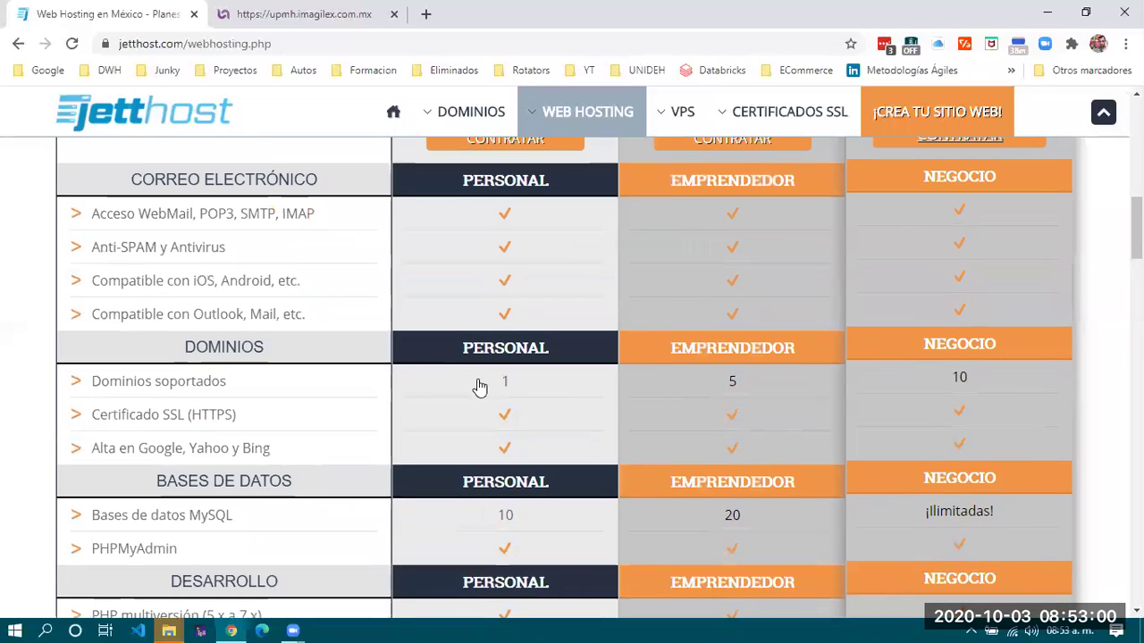
pyautogui.scroll(-2, 303, 309)
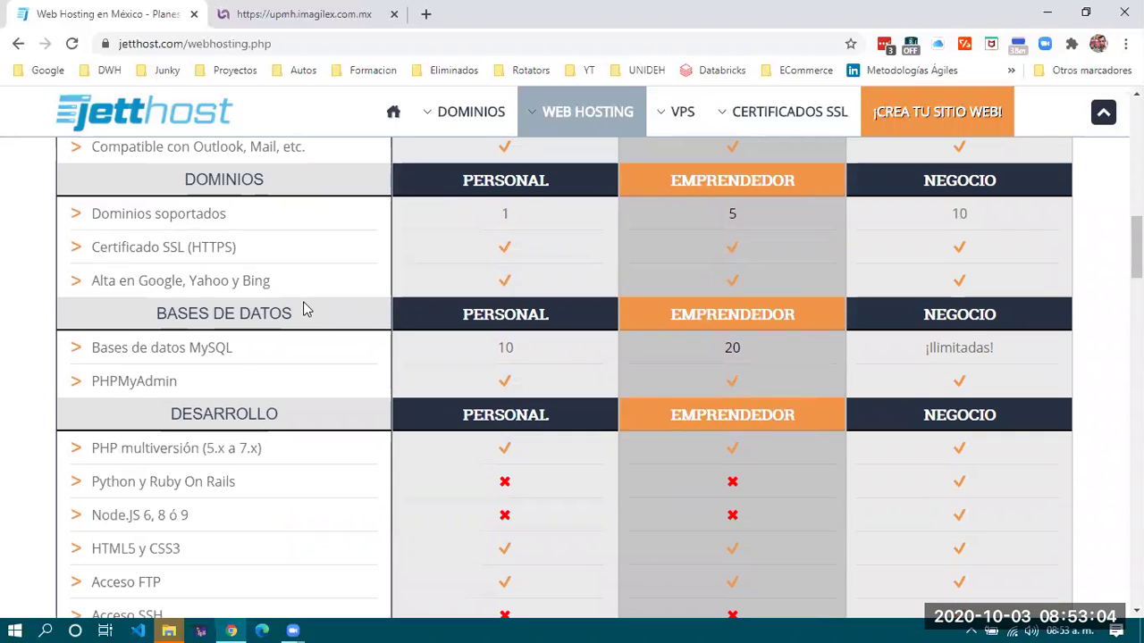
pyautogui.scroll(3, 303, 301)
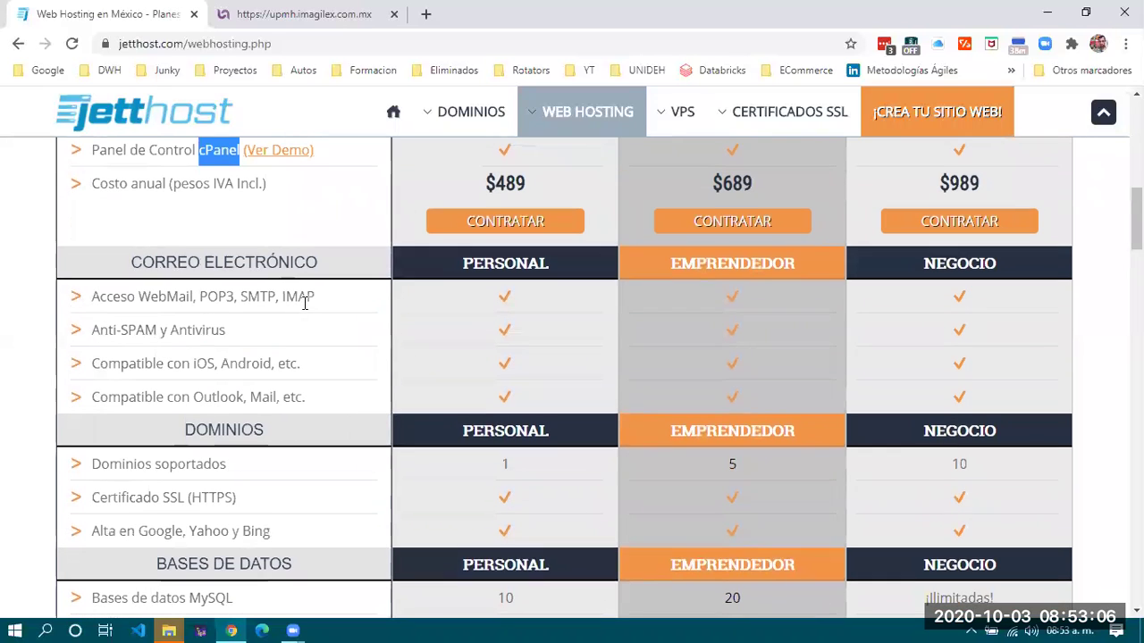
pyautogui.scroll(-3, 303, 304)
pyautogui.scroll(-2, 303, 304)
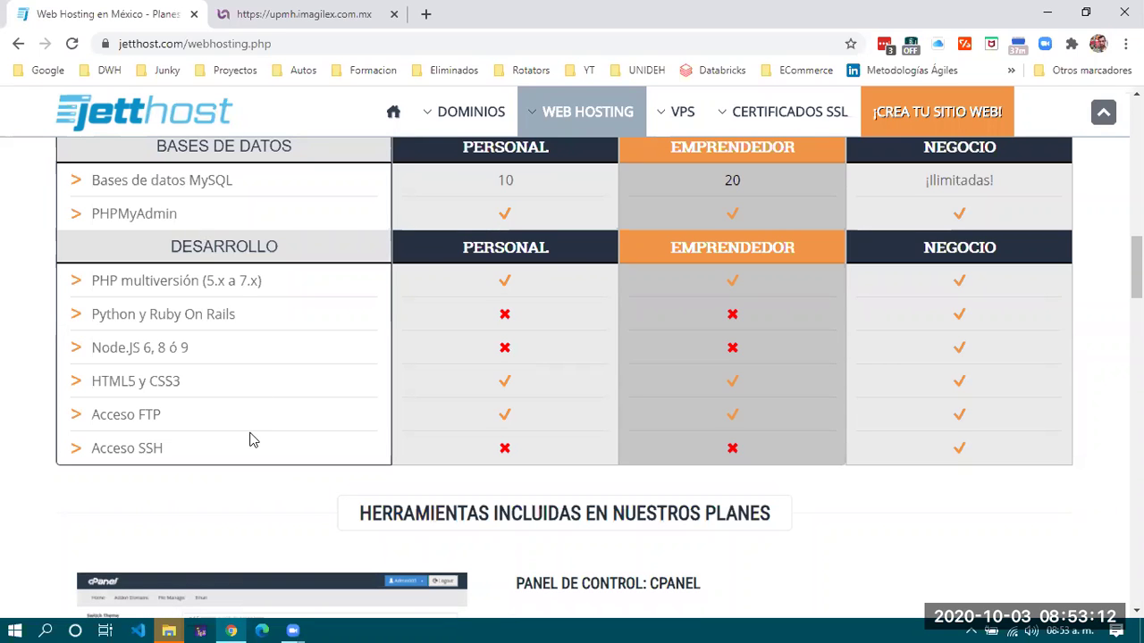
pyautogui.scroll(-3, 252, 439)
pyautogui.scroll(3, 252, 439)
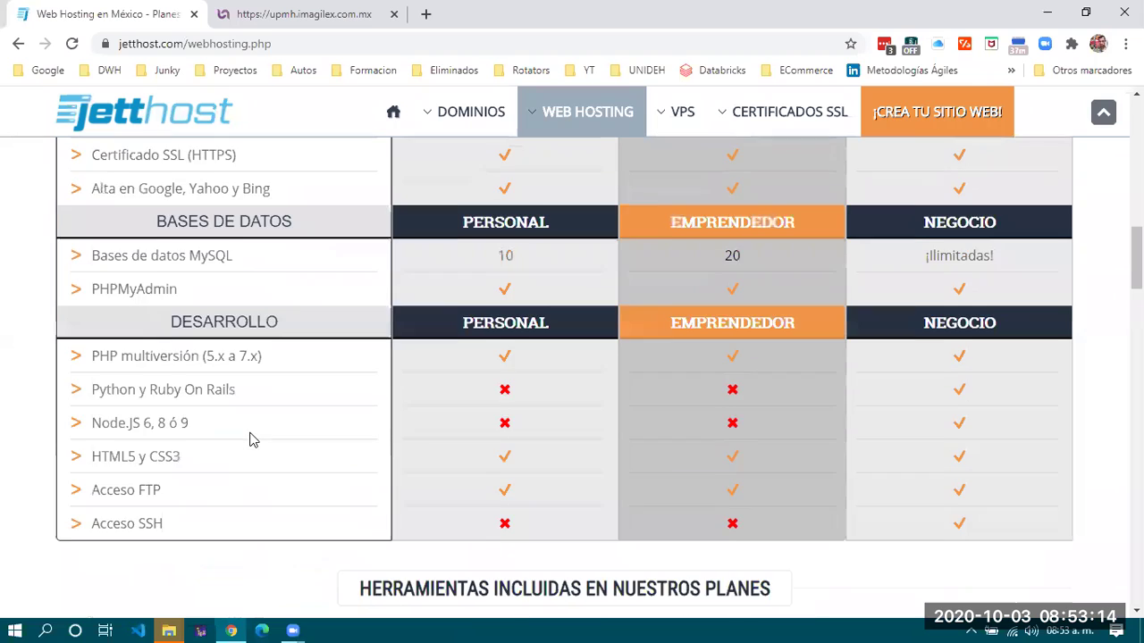
pyautogui.scroll(10, 252, 439)
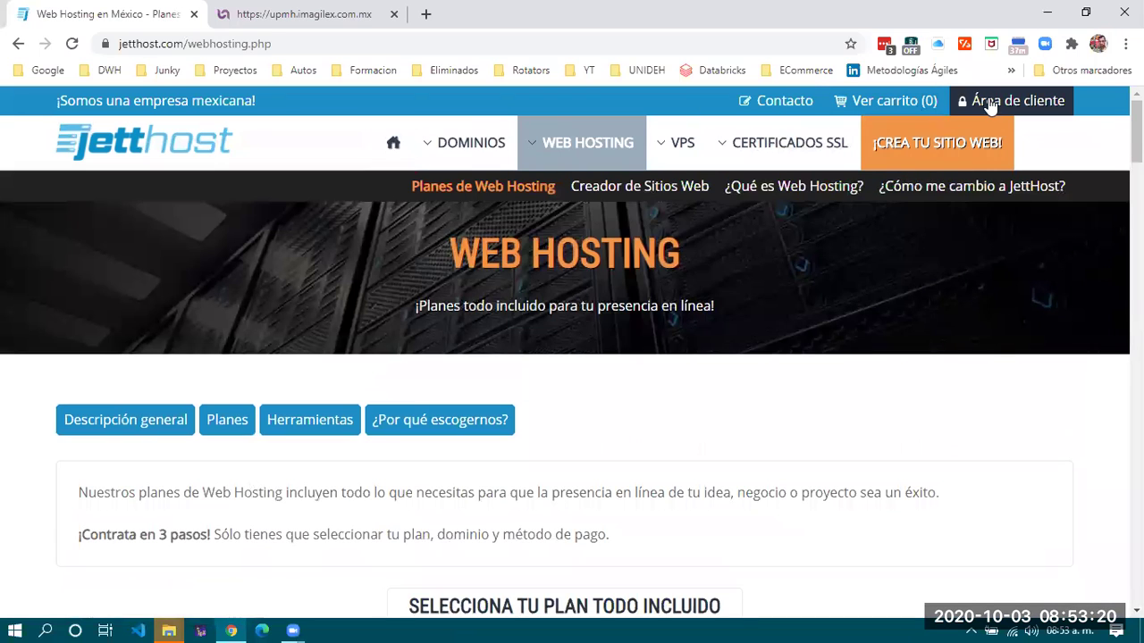
# Sign in to the JettHost client area and dismiss Chrome's password warning.
pyautogui.click(994, 104)
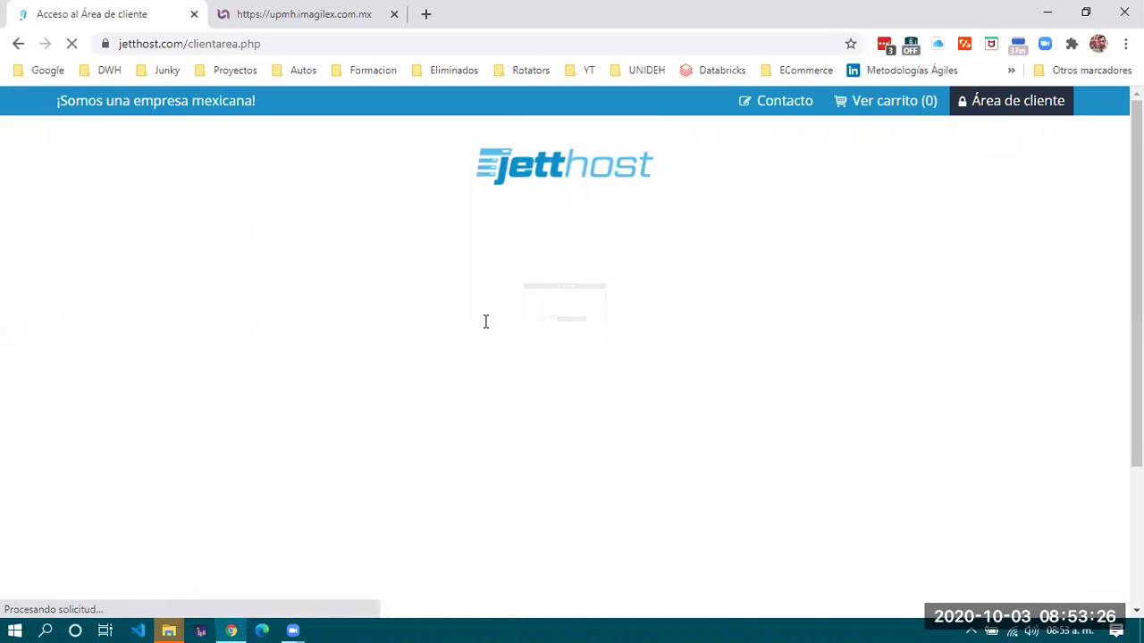
pyautogui.click(478, 466)
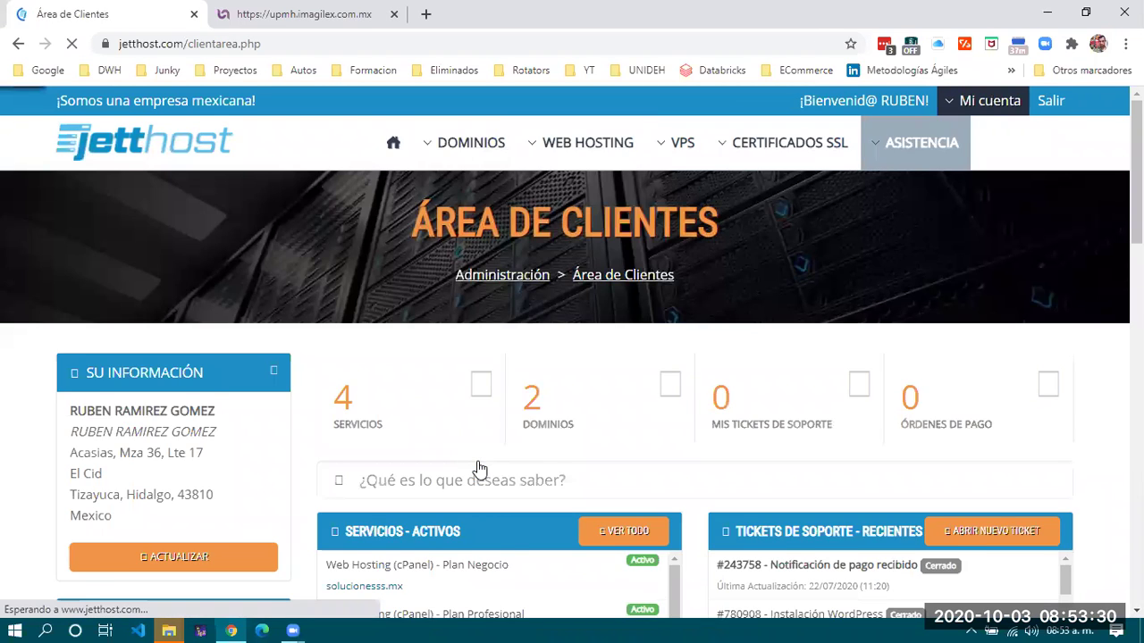
pyautogui.scroll(-3, 479, 466)
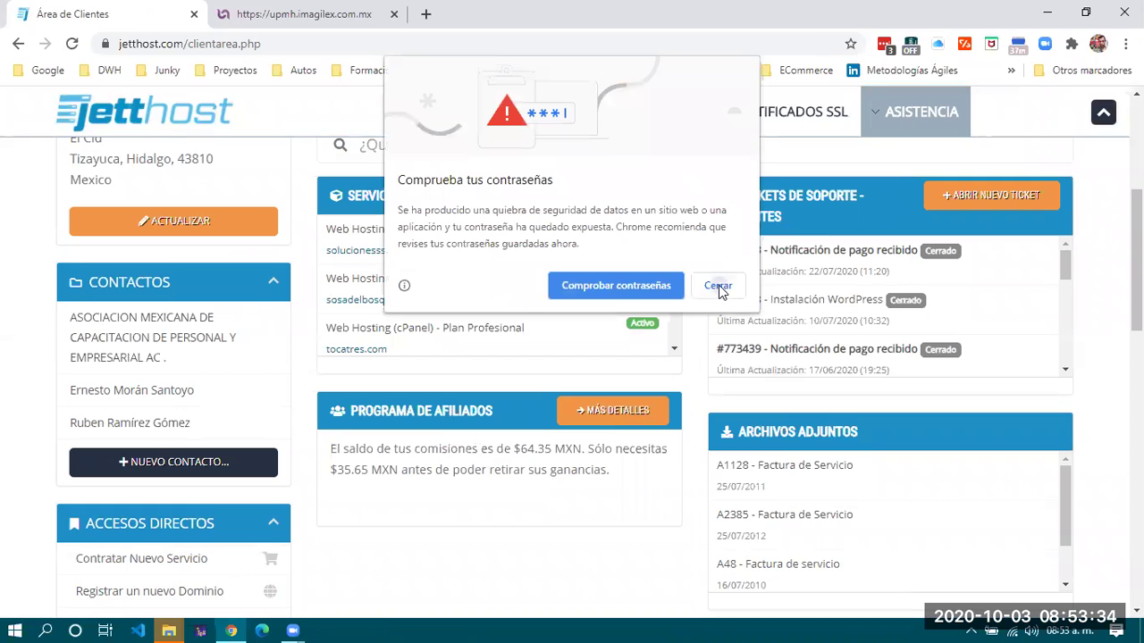
pyautogui.click(718, 285)
# List all services and view the amecap.org.mx Plan Avanzado details, highlighting its 29/07/2011 expiry.
pyautogui.click(625, 197)
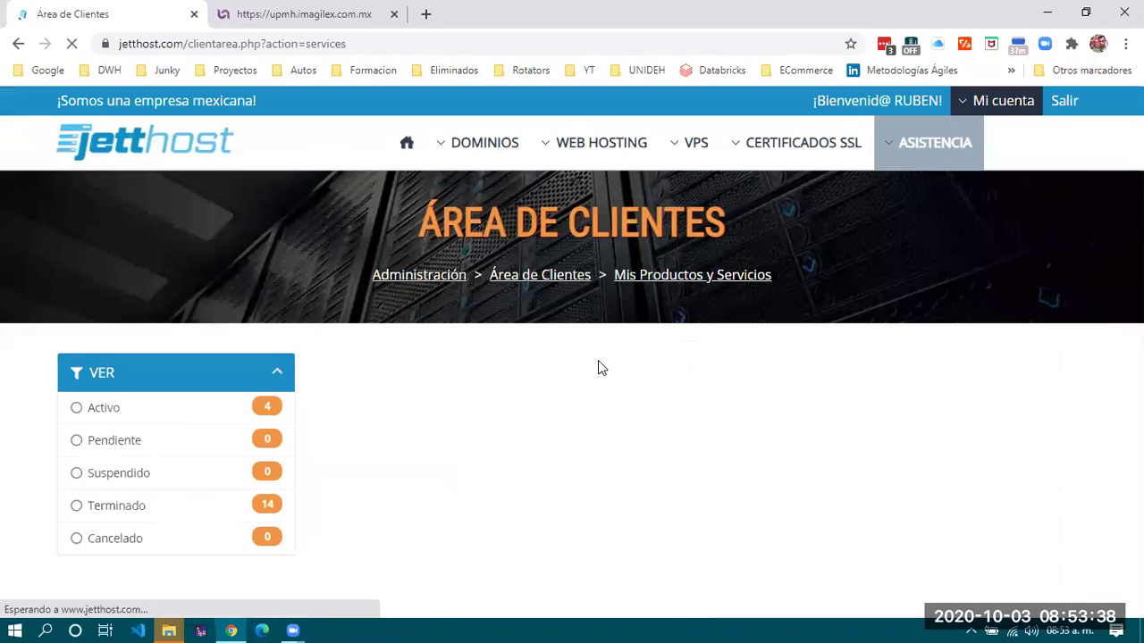
pyautogui.scroll(-2, 605, 374)
pyautogui.scroll(-1, 605, 382)
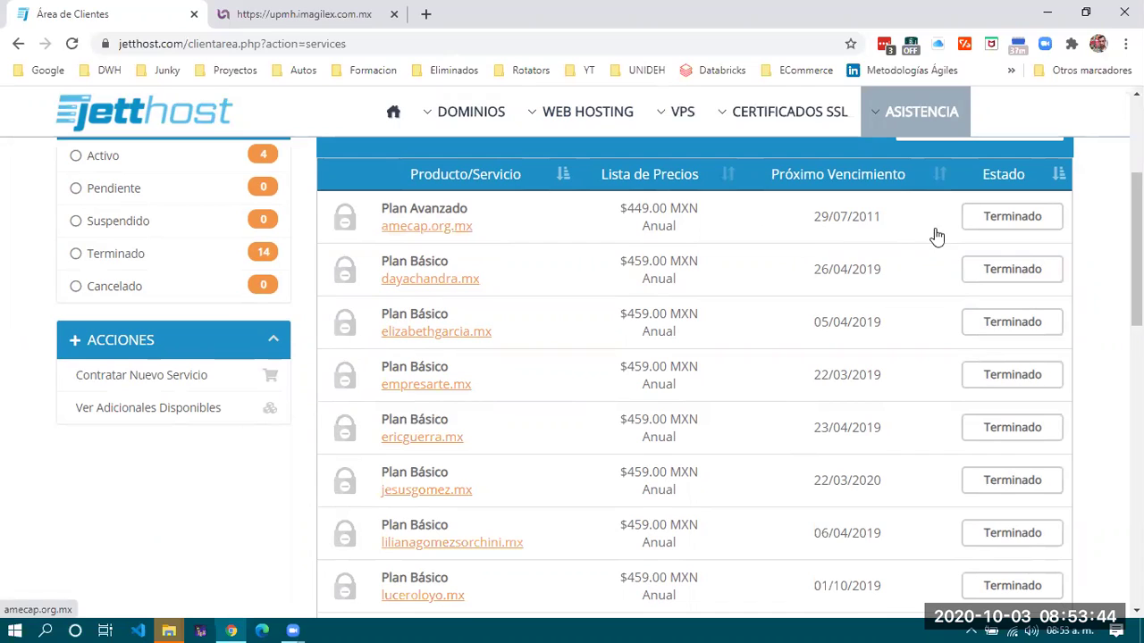
pyautogui.moveTo(813, 217); pyautogui.dragTo(886, 230)
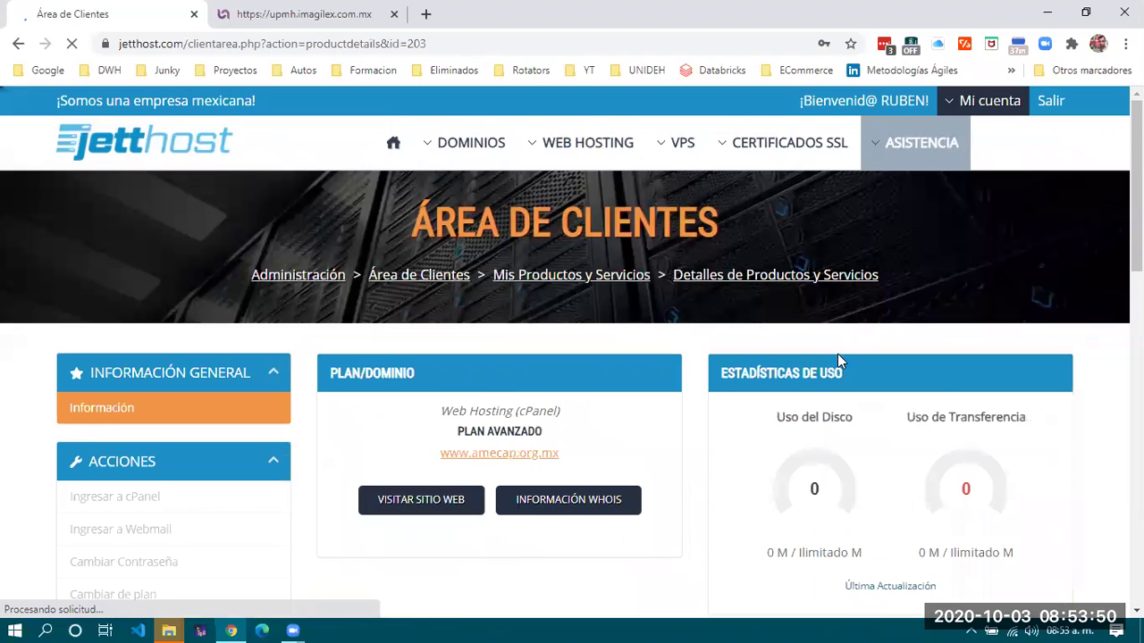
# Return to the Mis Productos y Servicios list and scroll down to its pagination.
pyautogui.scroll(-2, 837, 354)
pyautogui.click(18, 43)
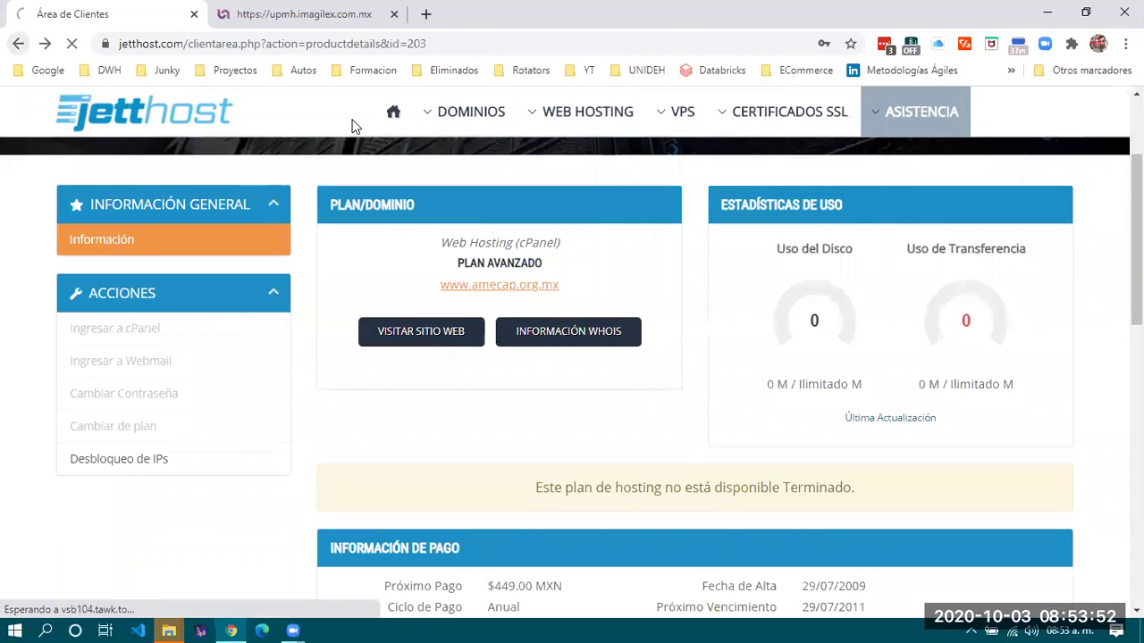
pyautogui.moveTo(737, 195)
pyautogui.scroll(-2, 973, 250)
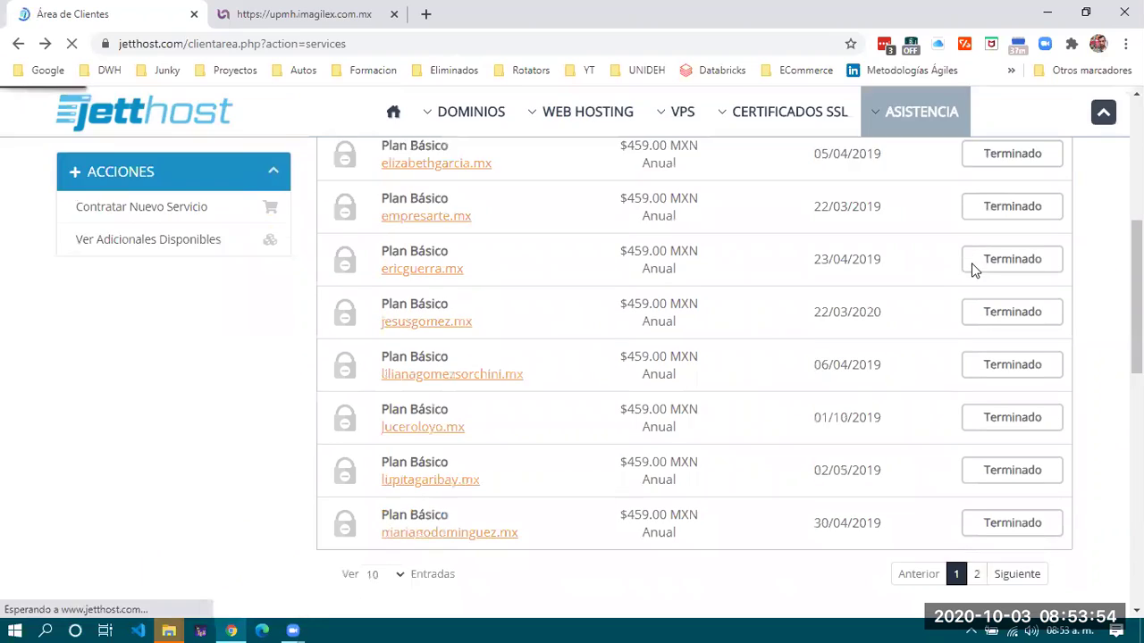
pyautogui.scroll(2, 907, 214)
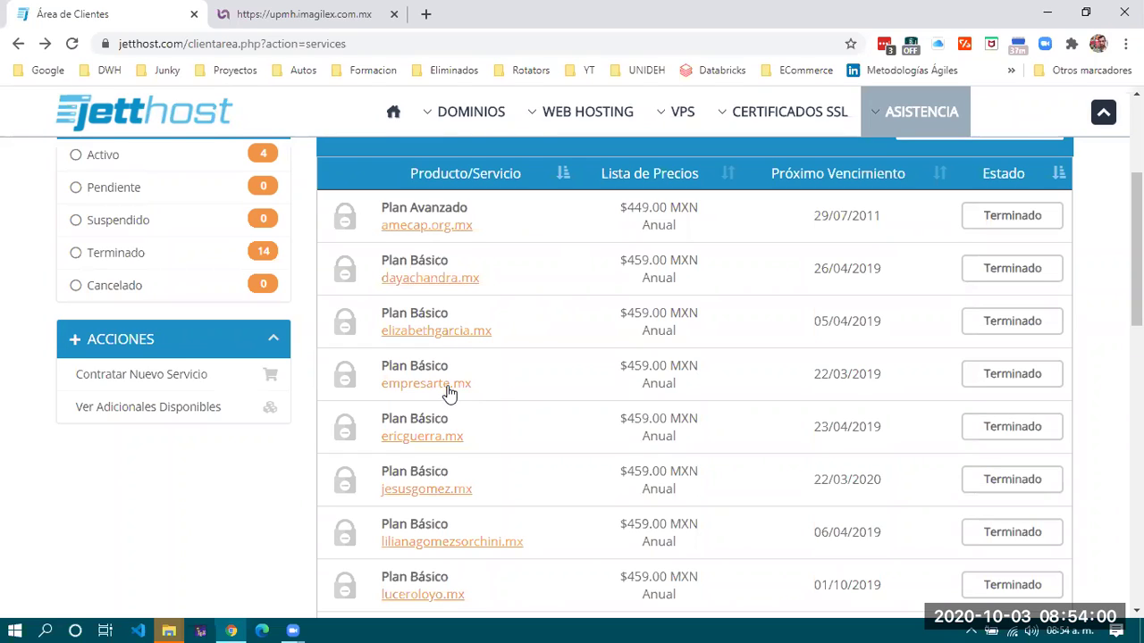
pyautogui.scroll(-1, 528, 394)
pyautogui.scroll(-1, 527, 393)
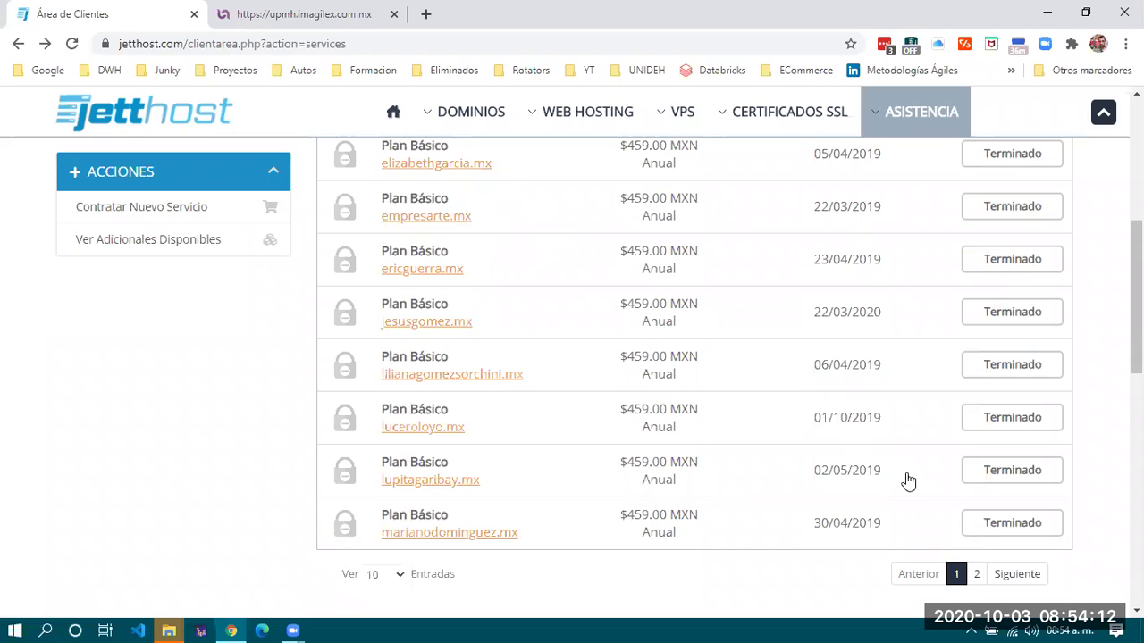
# Show page 2 of the services list, entries 11 to 18 of 18.
pyautogui.click(1017, 576)
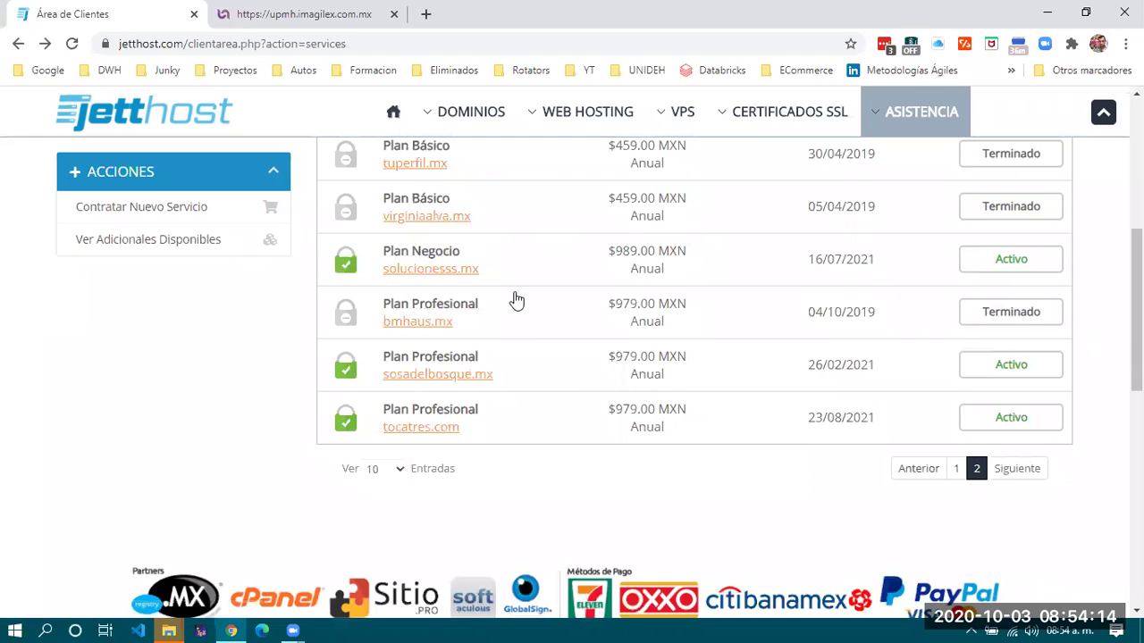
pyautogui.scroll(3, 516, 300)
pyautogui.scroll(-1, 516, 301)
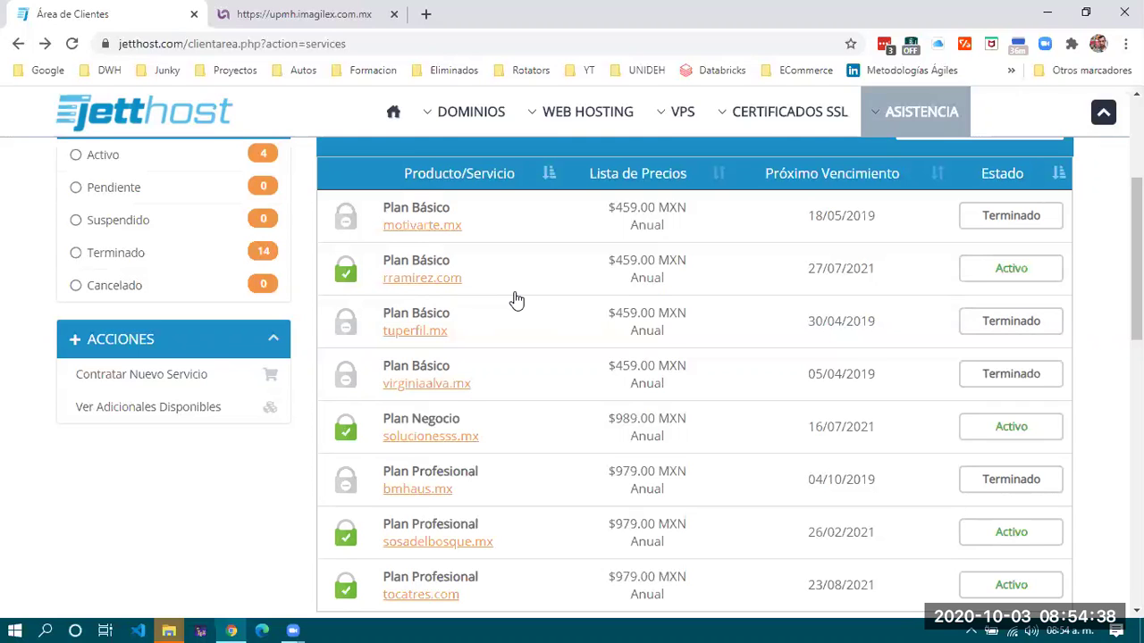
pyautogui.scroll(-3, 517, 300)
pyautogui.scroll(4, 516, 301)
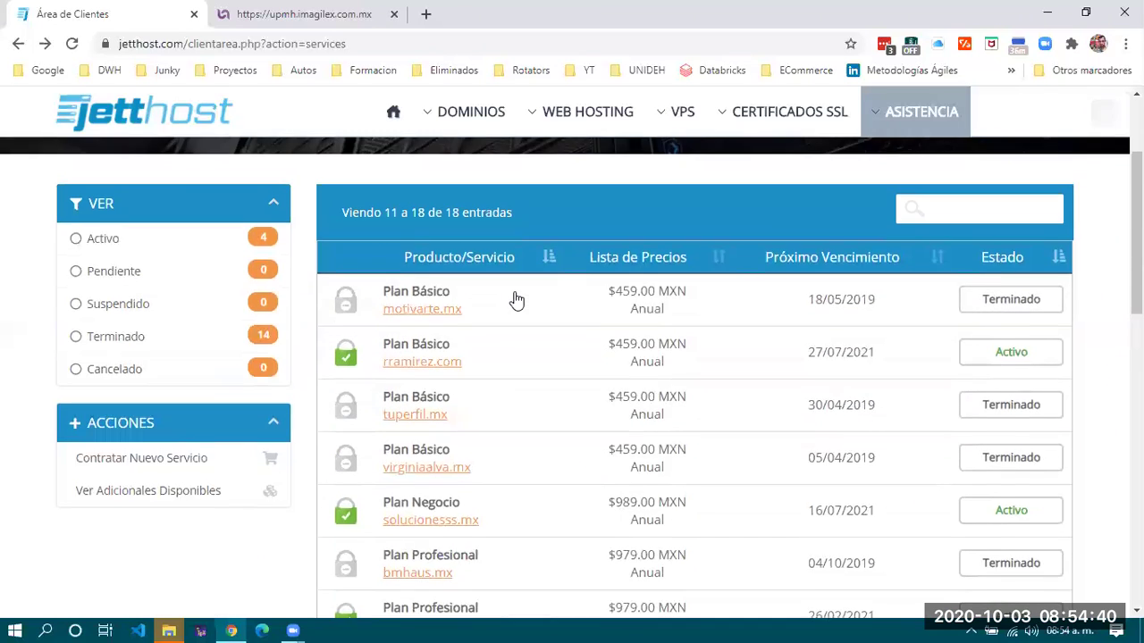
pyautogui.scroll(2, 517, 301)
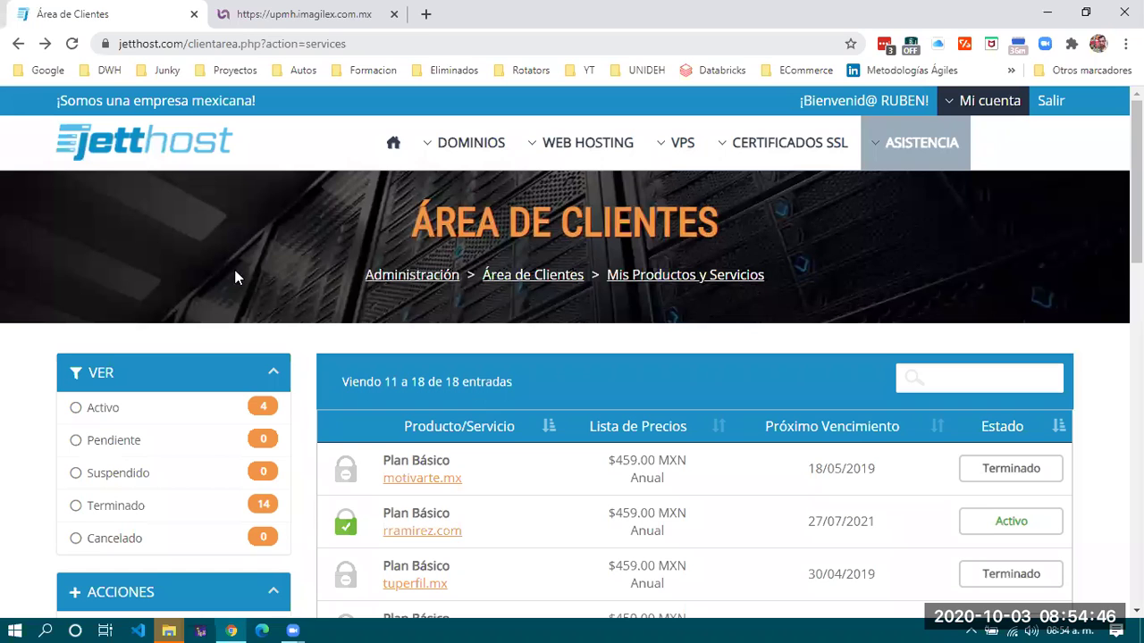
# Put the zoom folder window aside and open JettHost's domain registration page.
pyautogui.moveTo(168, 626)
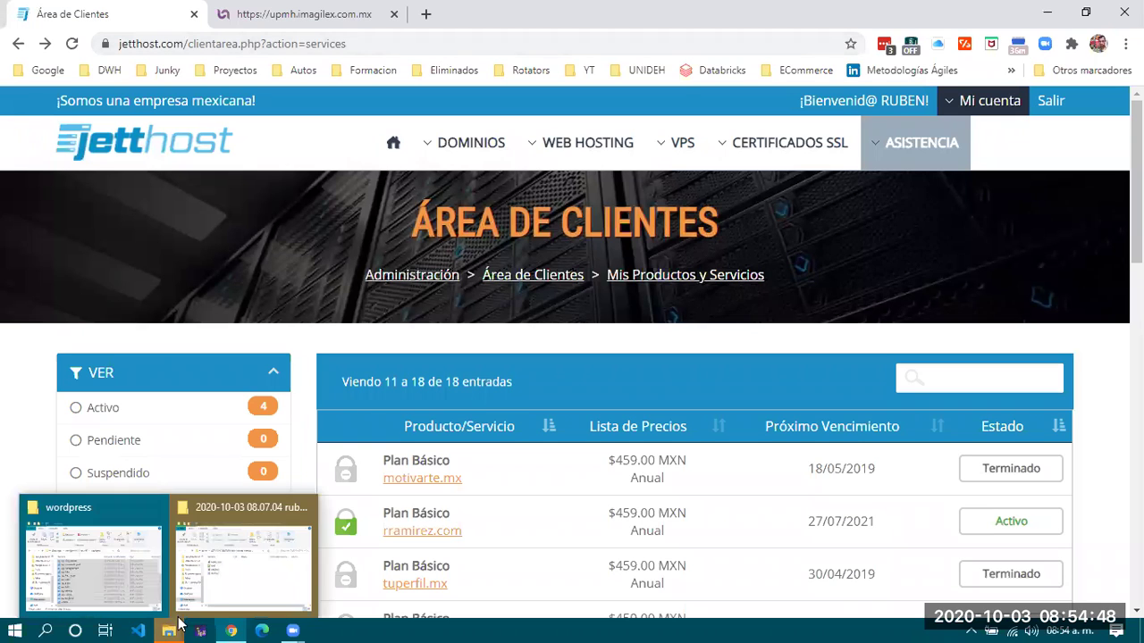
pyautogui.click(237, 562)
pyautogui.click(590, 108)
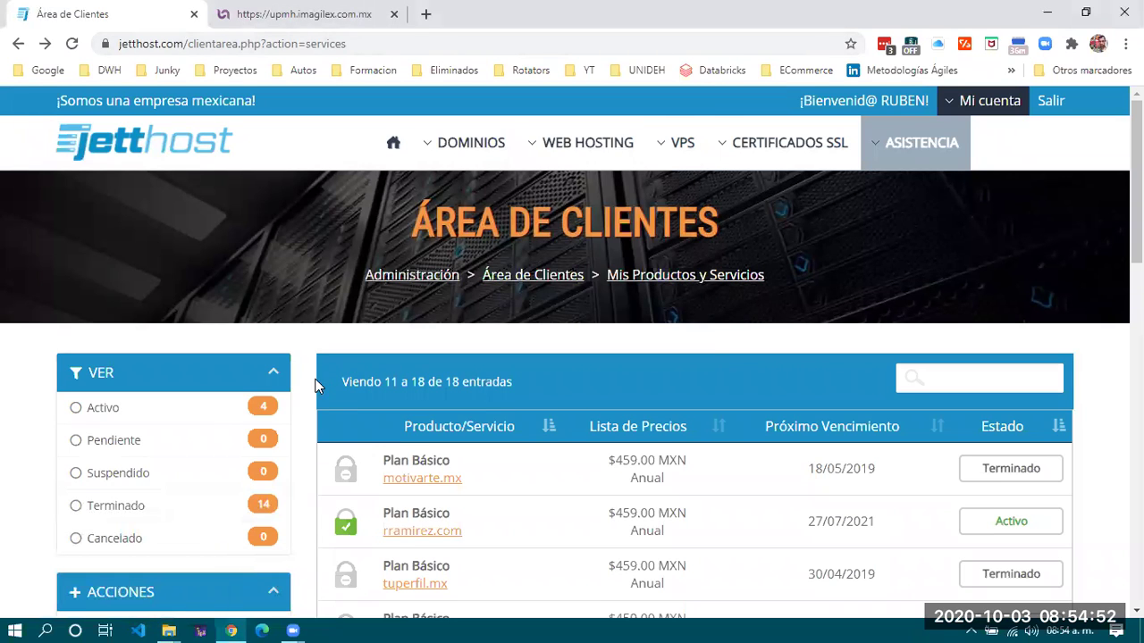
pyautogui.moveTo(471, 145)
pyautogui.click(492, 207)
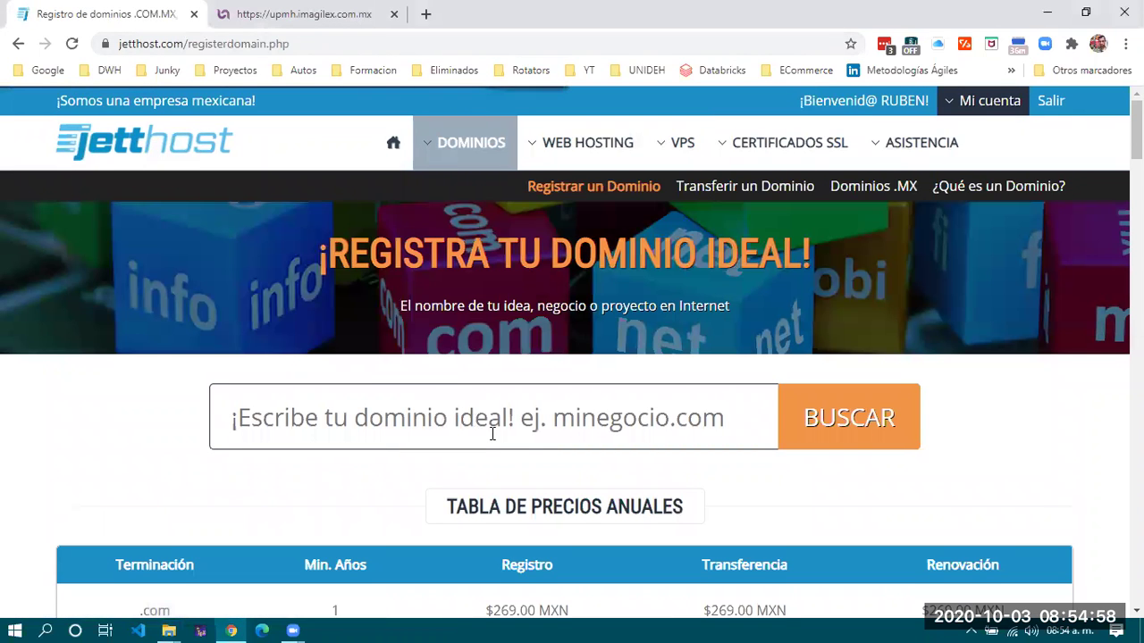
# Focus the domain search field and come back to the Registro de dominios tab.
pyautogui.scroll(-1, 492, 433)
pyautogui.click(536, 341)
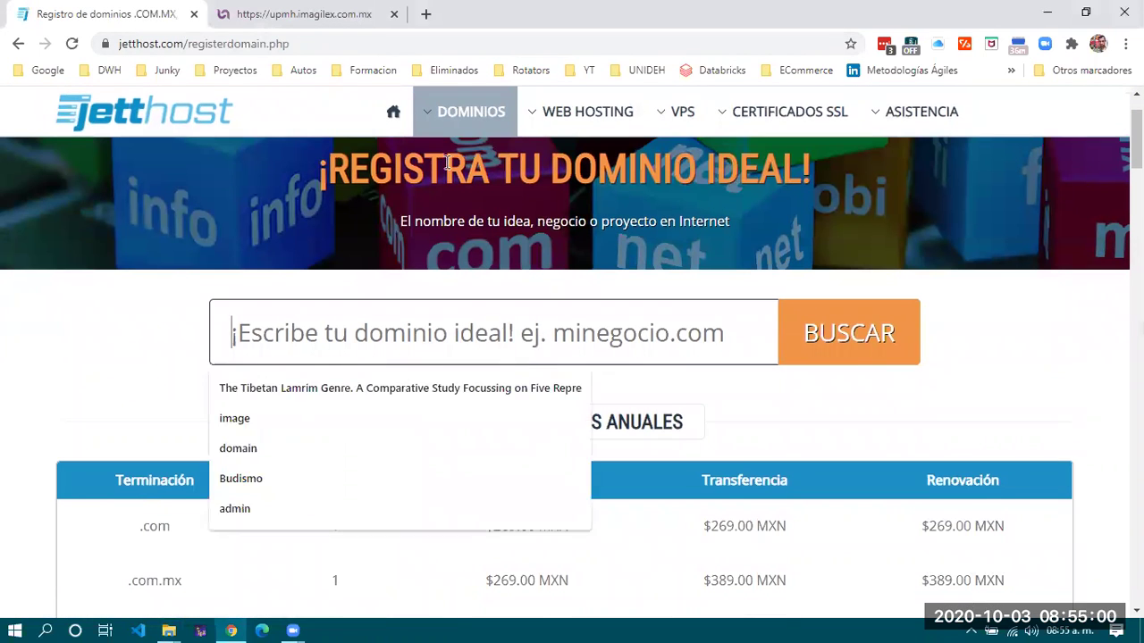
pyautogui.scroll(1, 305, 334)
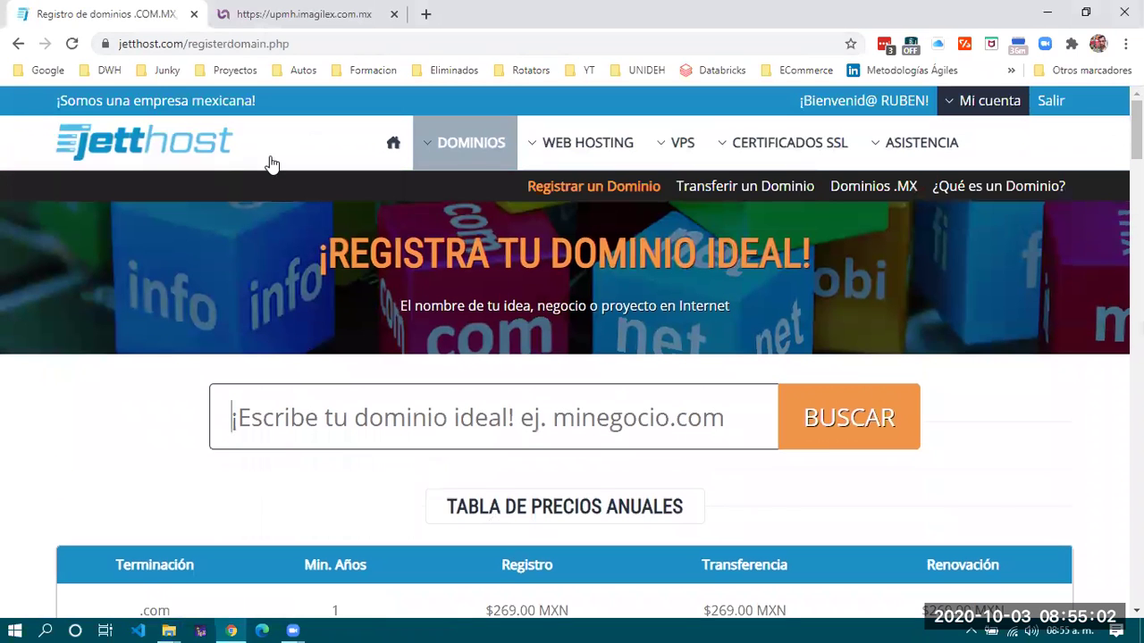
pyautogui.moveTo(473, 152)
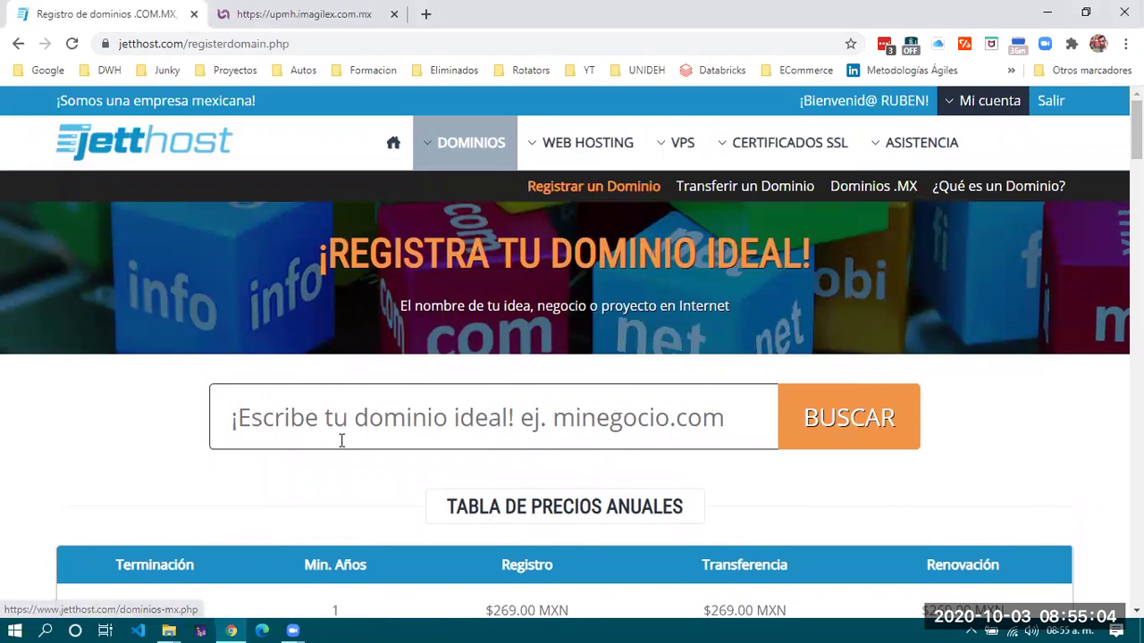
pyautogui.click(348, 434)
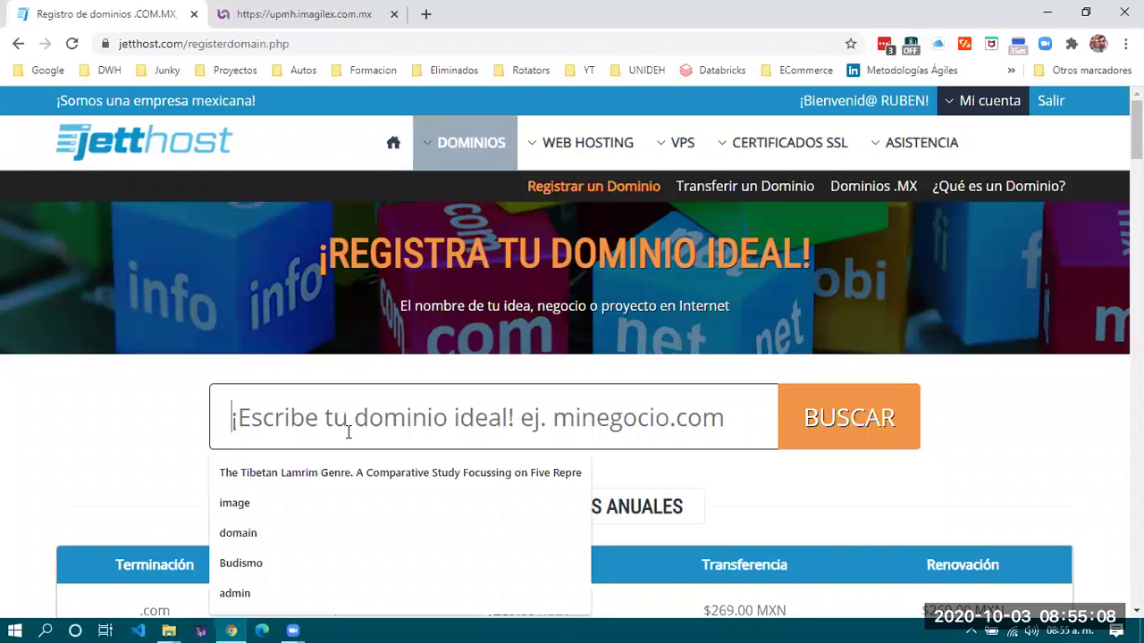
pyautogui.click(219, 13)
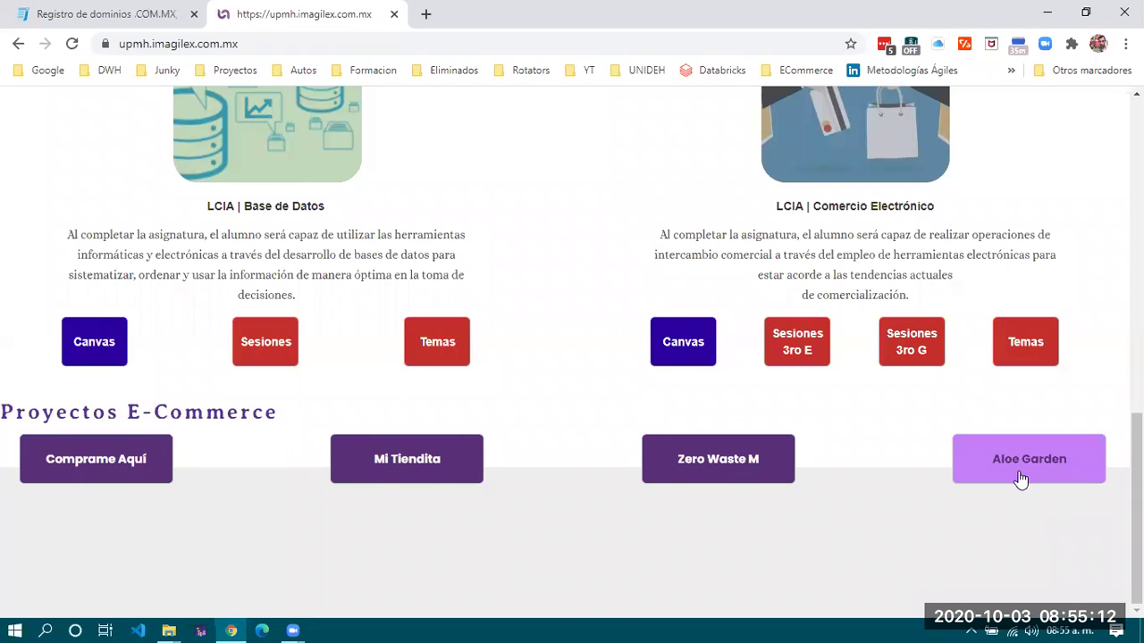
pyautogui.click(115, 16)
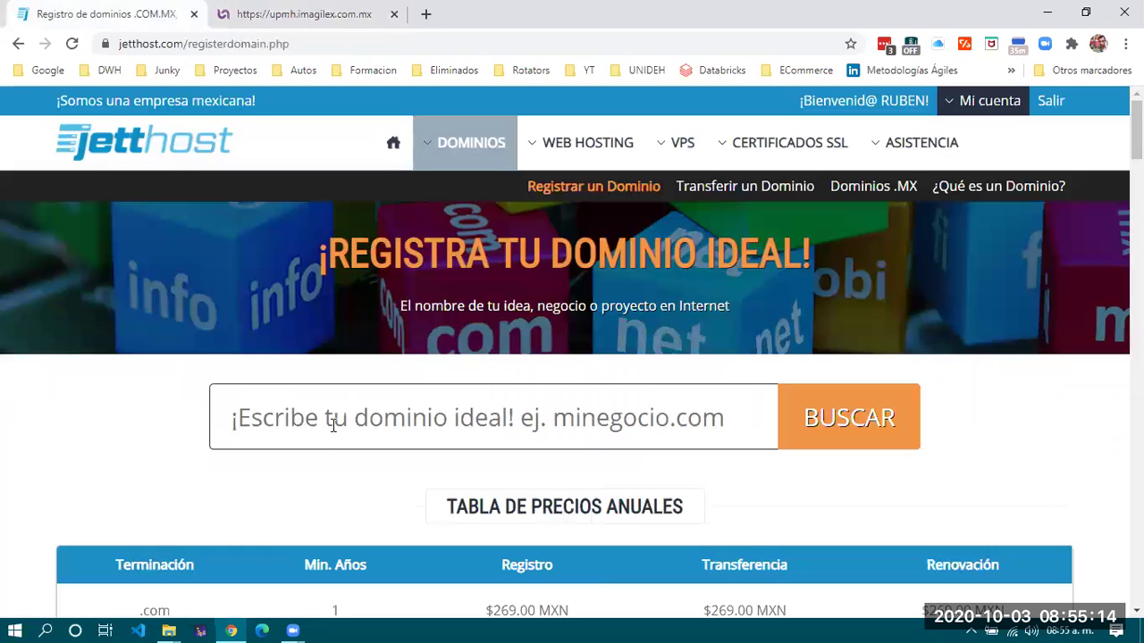
# Search availability of aloegarden.com and review the results for each extension.
pyautogui.write('aloe')
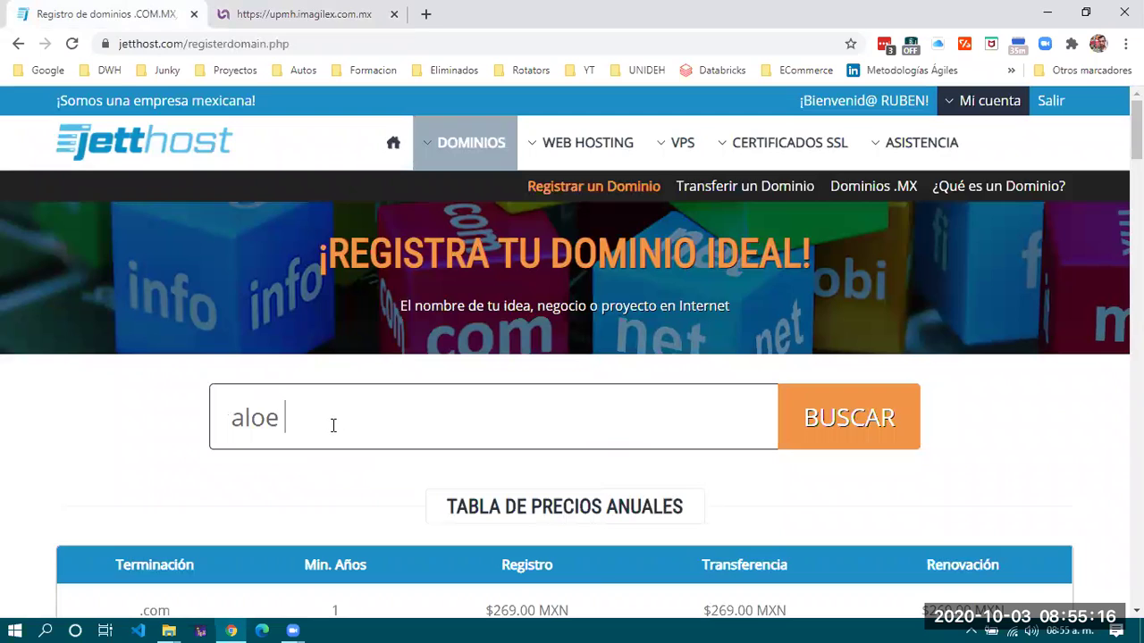
pyautogui.write('garden.com')
pyautogui.press('Return')
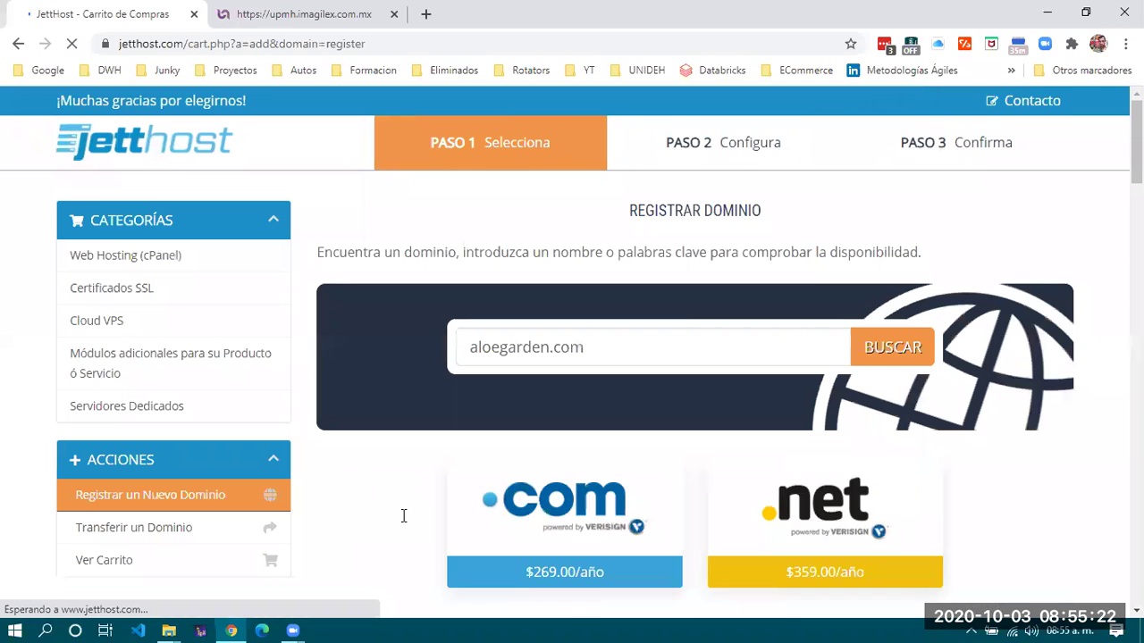
pyautogui.scroll(-1, 392, 466)
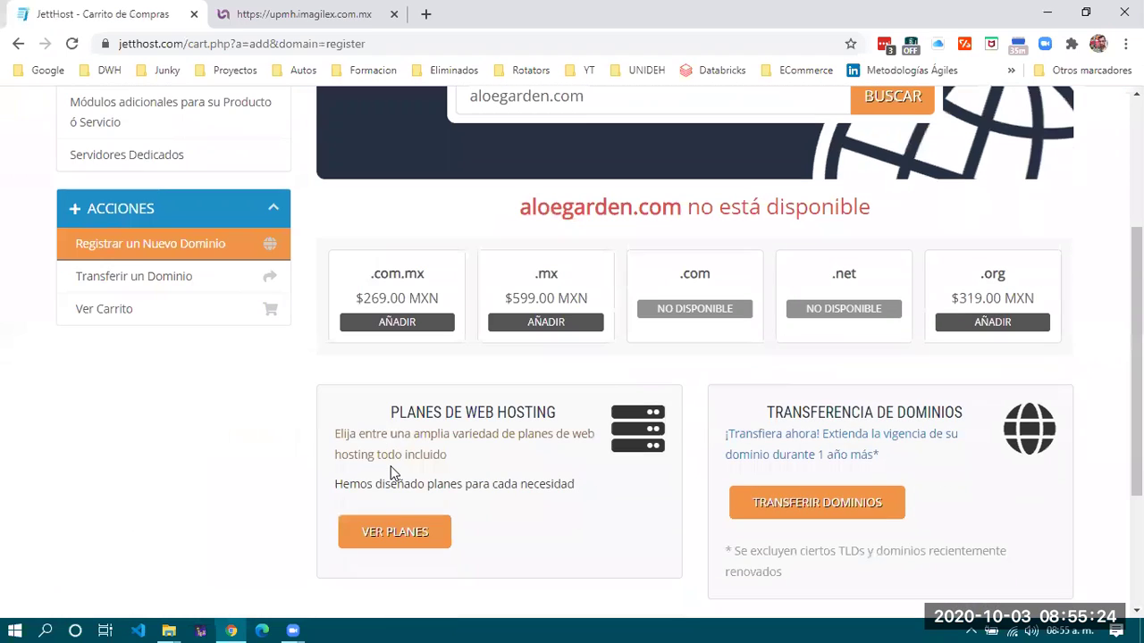
pyautogui.scroll(2, 575, 365)
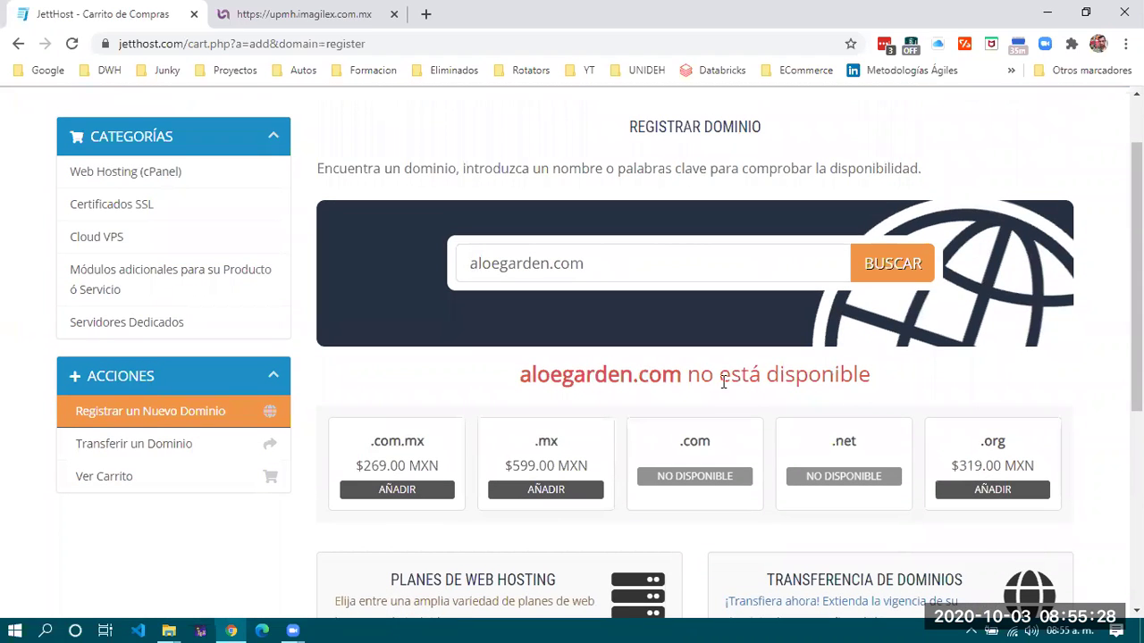
pyautogui.scroll(-3, 874, 393)
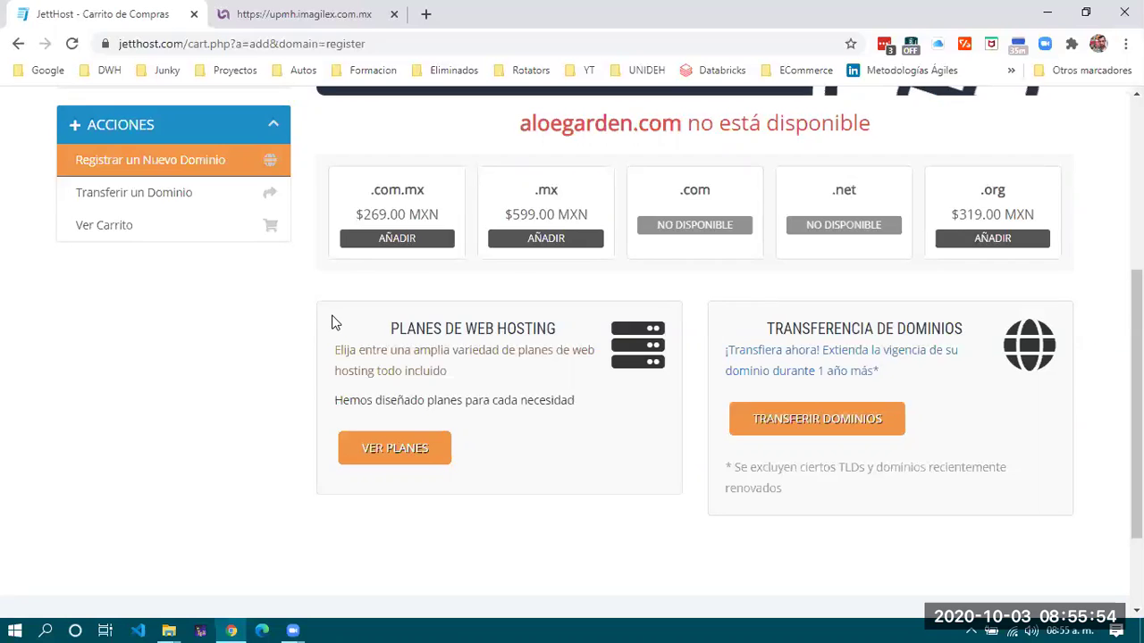
pyautogui.scroll(2, 335, 322)
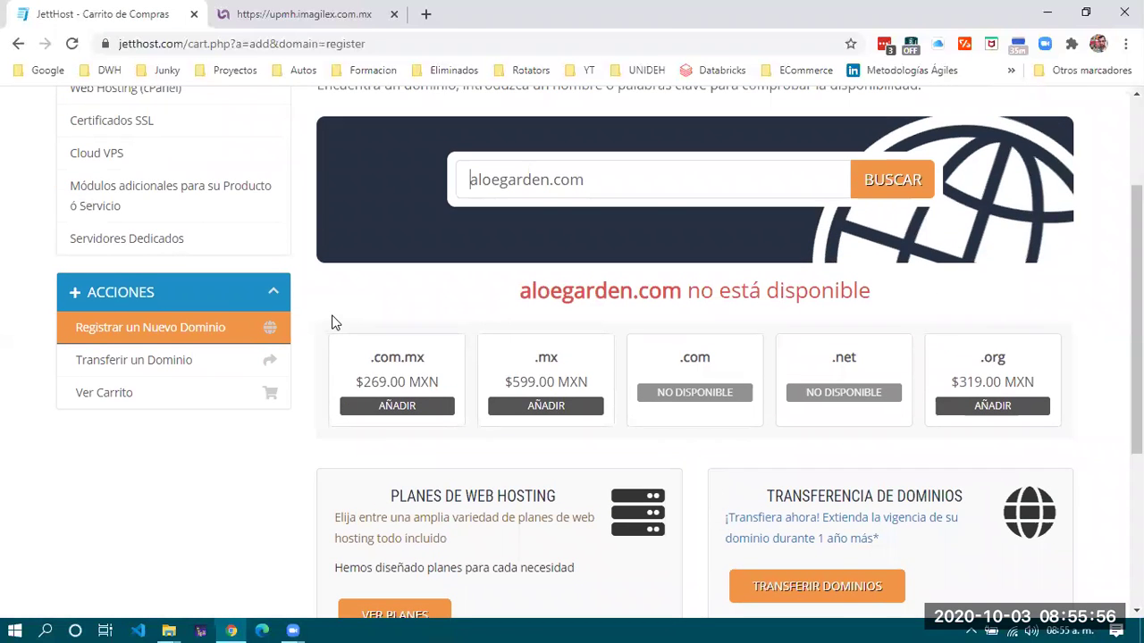
pyautogui.scroll(1, 335, 322)
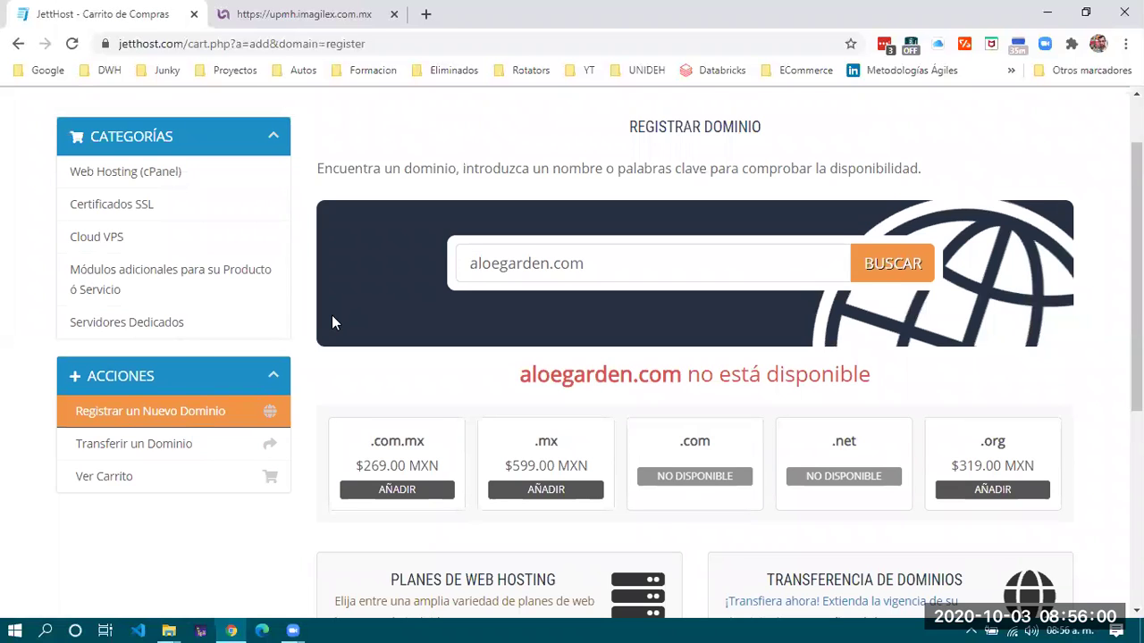
pyautogui.scroll(-1, 332, 315)
pyautogui.scroll(-1, 332, 322)
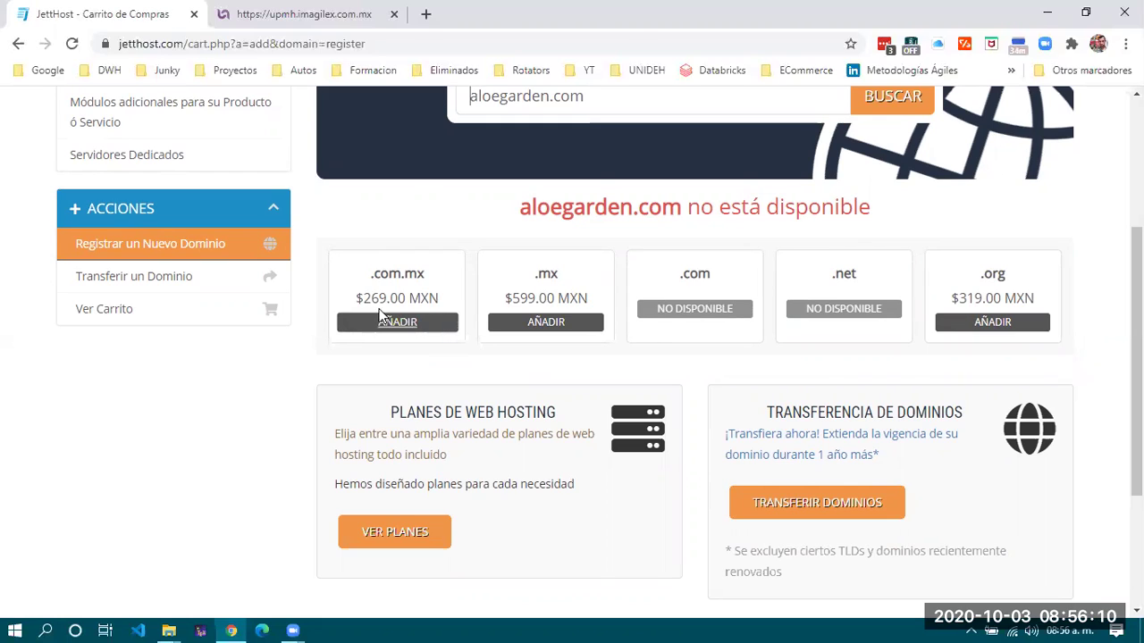
# Point out the $269.00 MXN .com.mx price and unavailable aloegarden.com, then open a new tab.
pyautogui.moveTo(362, 298); pyautogui.dragTo(386, 299)
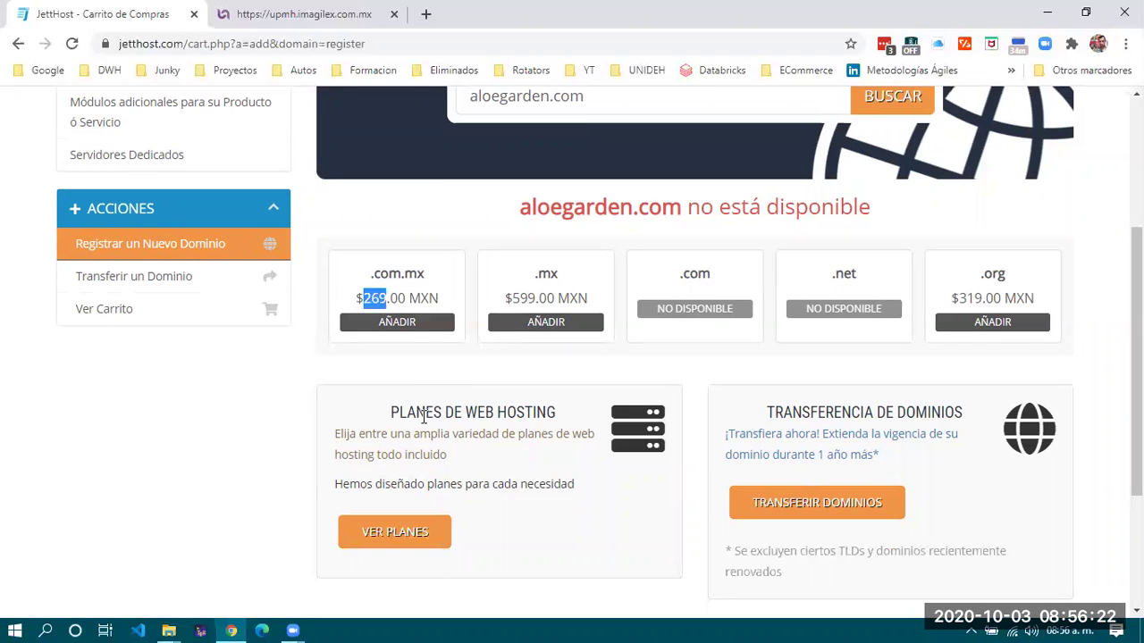
pyautogui.scroll(3, 326, 372)
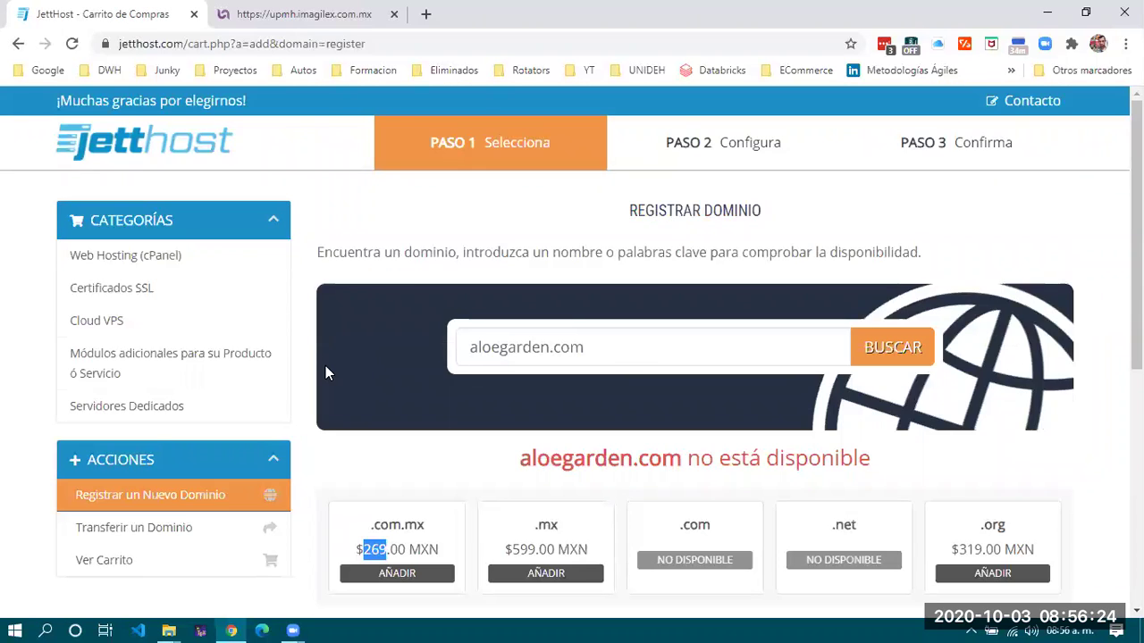
pyautogui.click(389, 459)
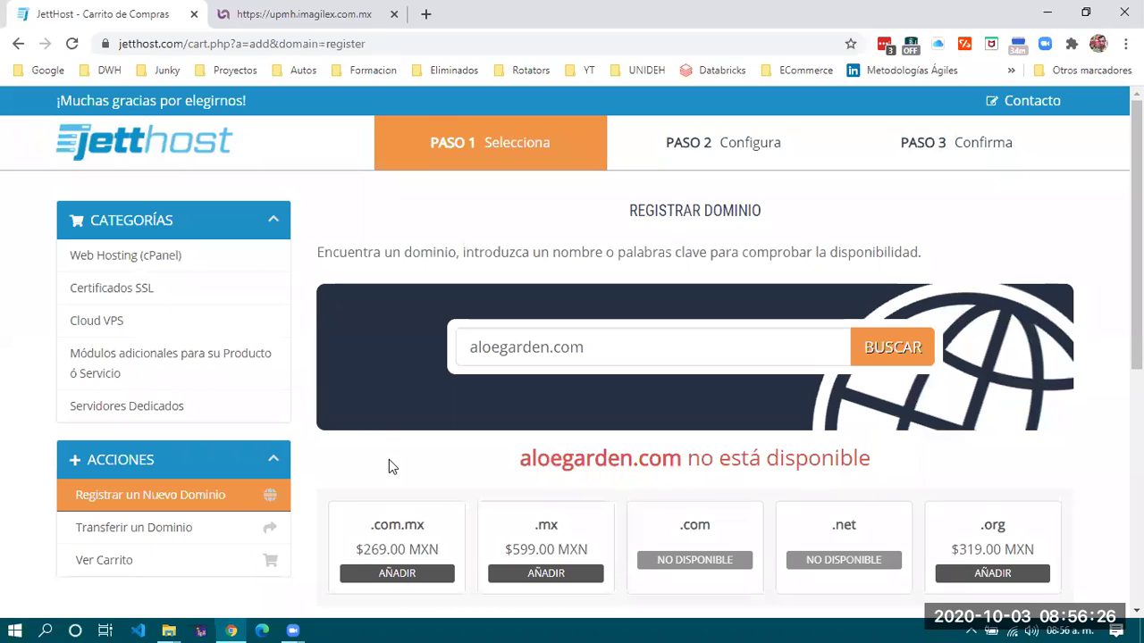
pyautogui.moveTo(522, 458); pyautogui.dragTo(681, 457)
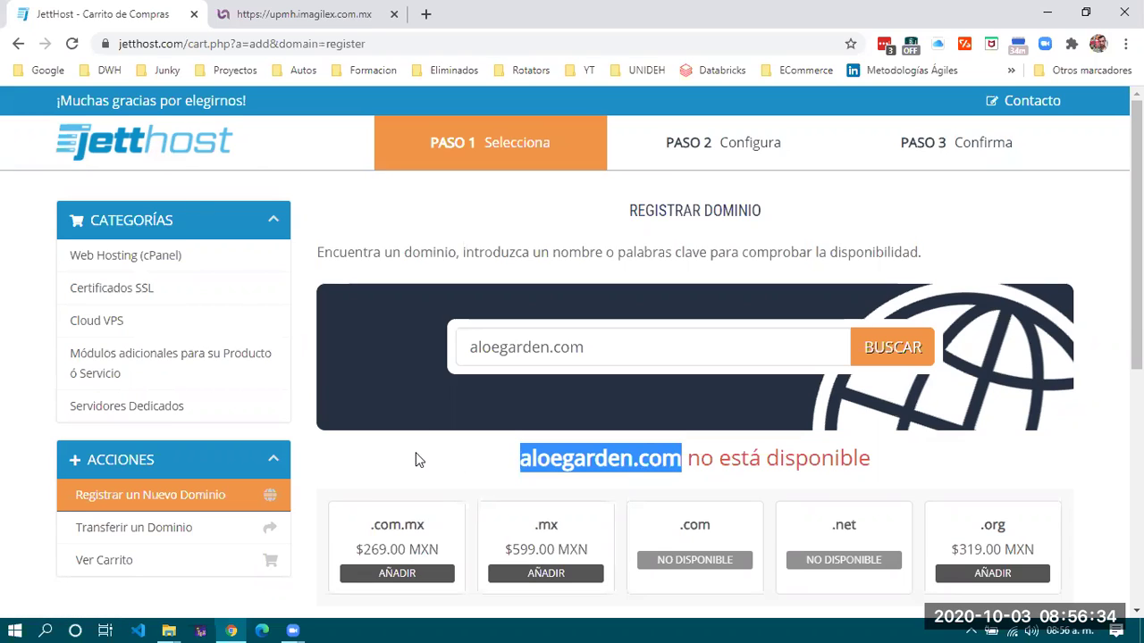
pyautogui.click(410, 483)
pyautogui.scroll(-2, 410, 483)
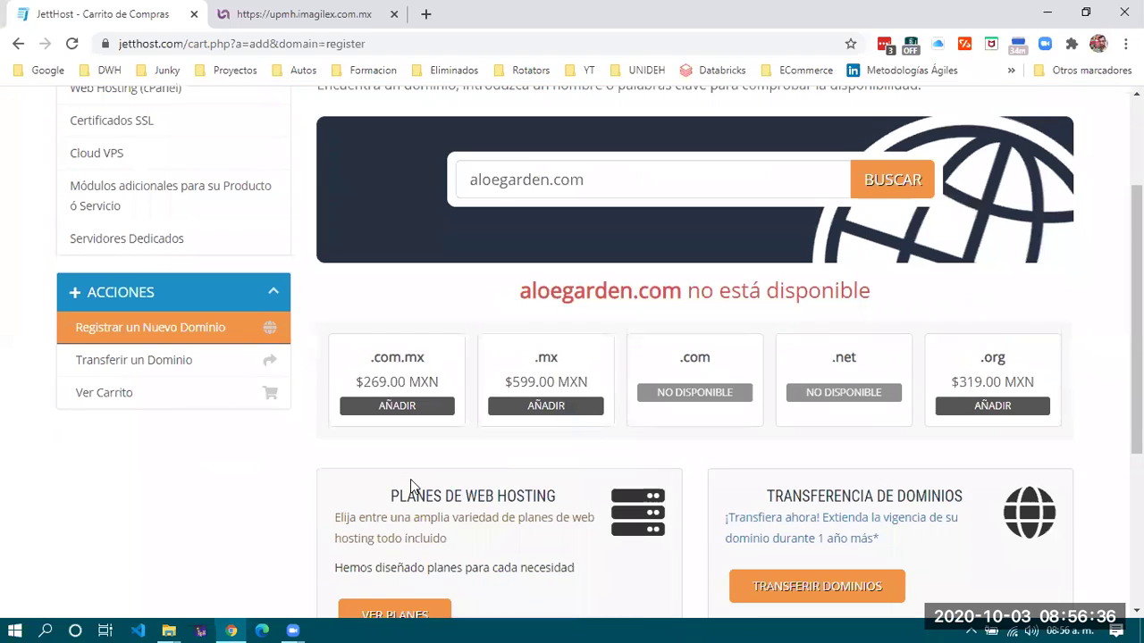
pyautogui.scroll(-2, 410, 479)
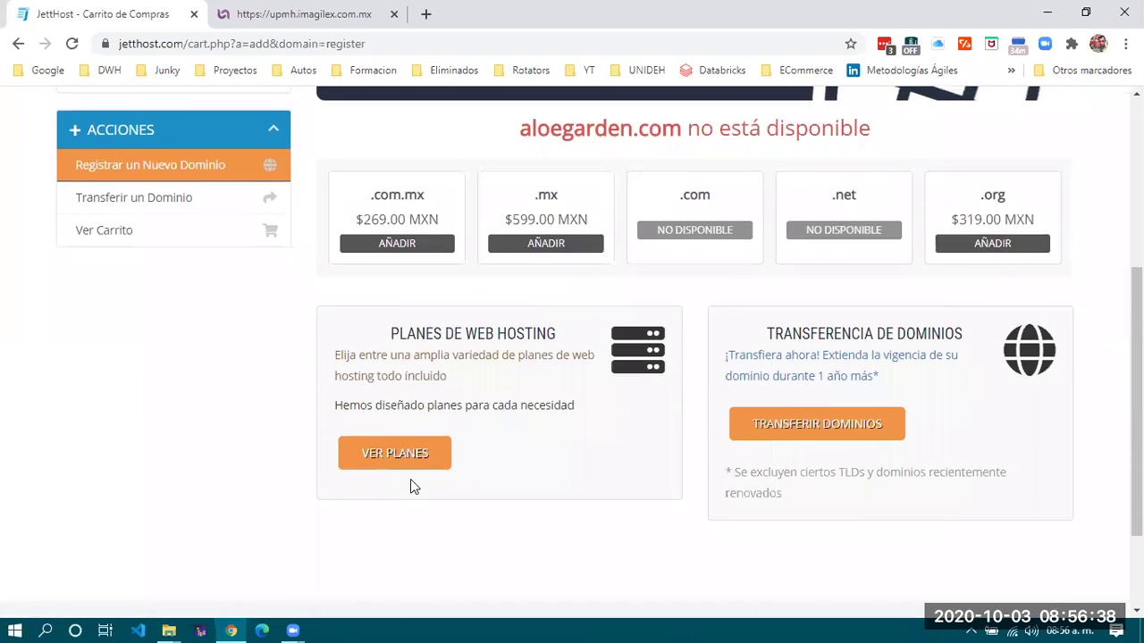
pyautogui.scroll(4, 410, 479)
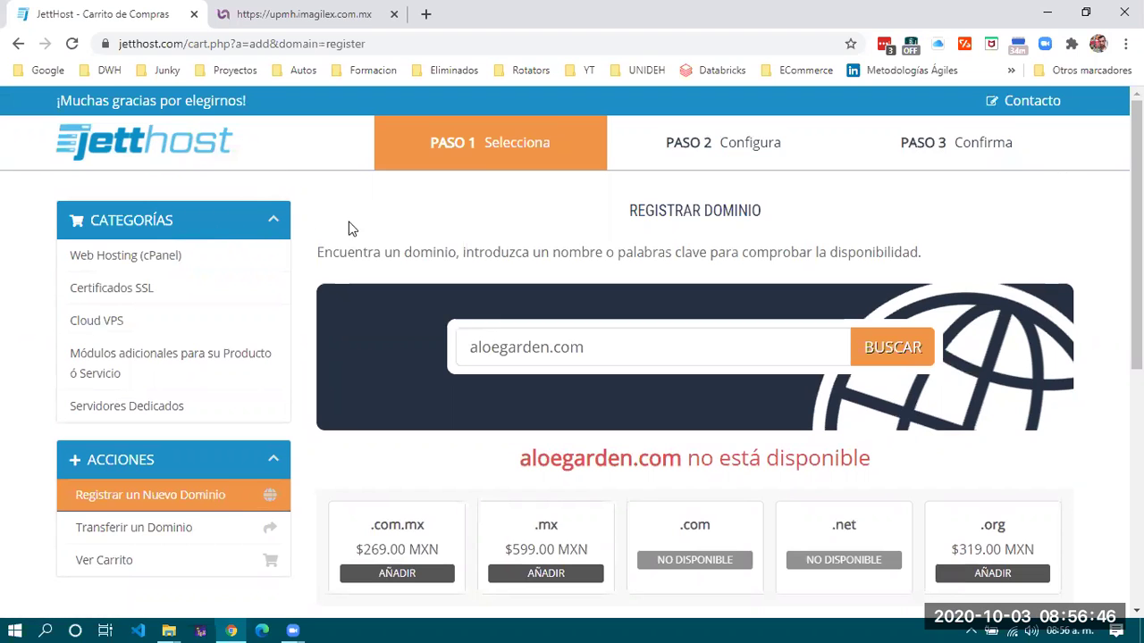
pyautogui.scroll(-3, 410, 246)
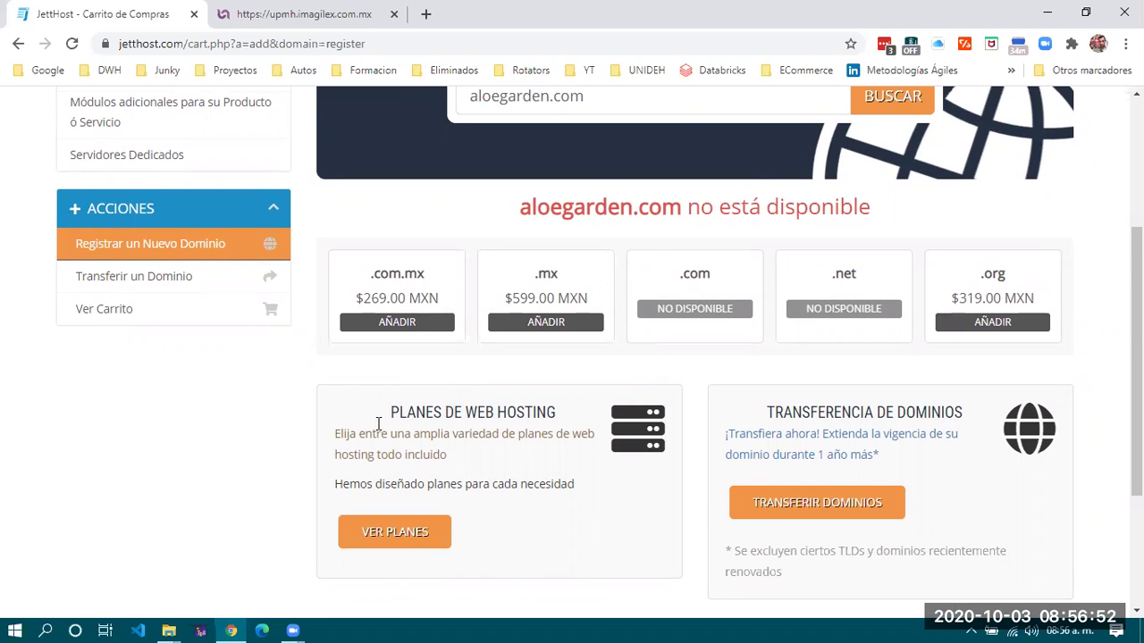
pyautogui.scroll(3, 377, 419)
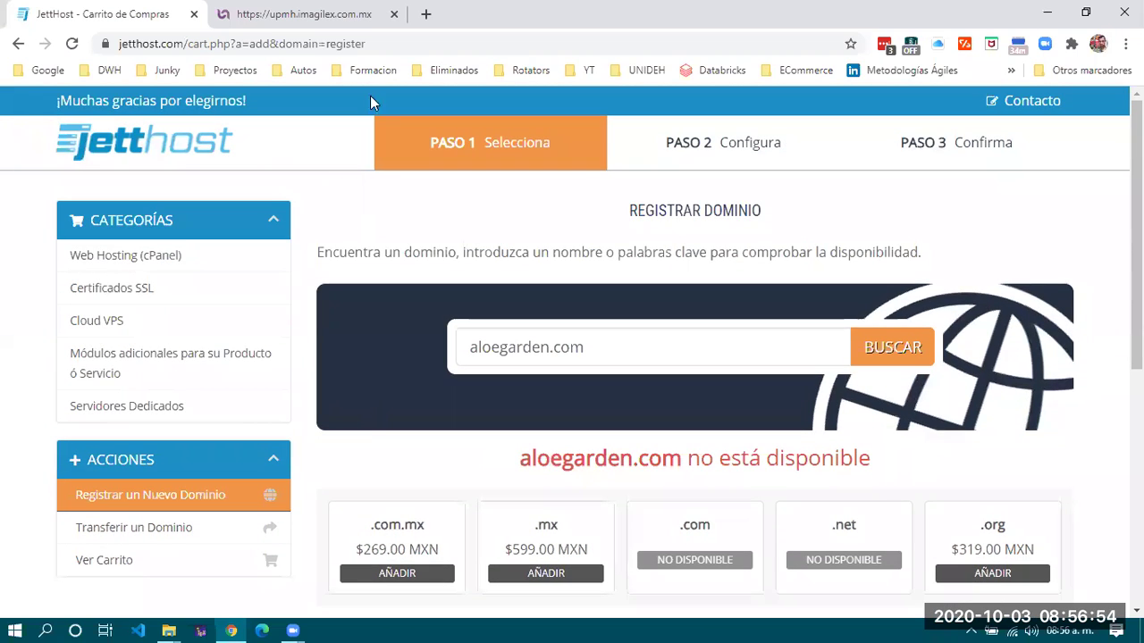
pyautogui.click(427, 14)
# Open the whois.net website in the new tab.
pyautogui.click(362, 43)
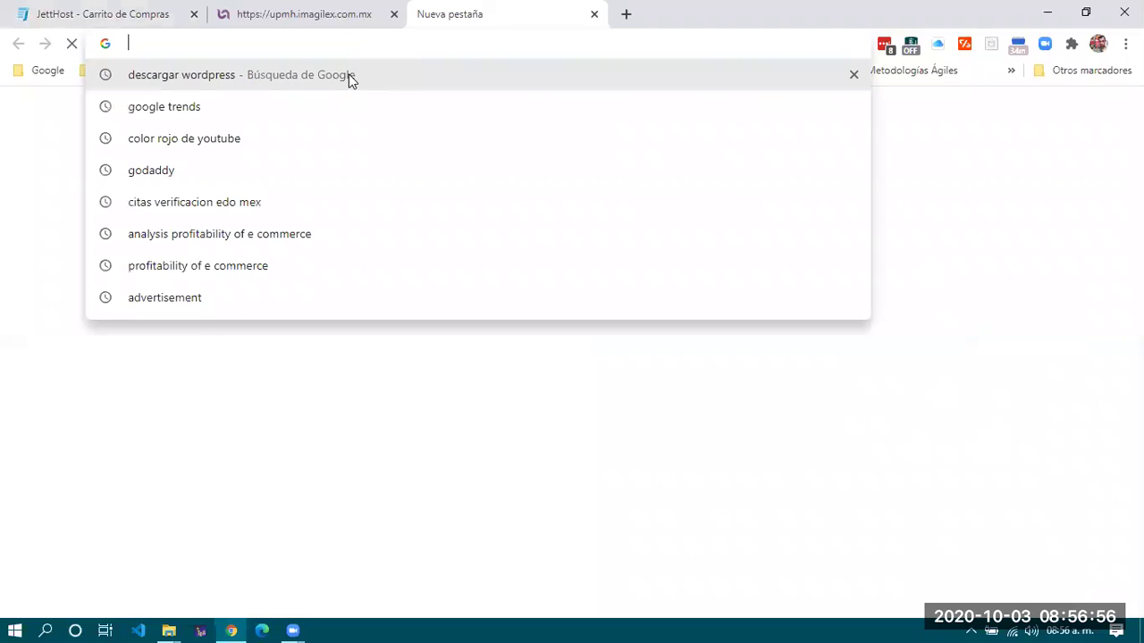
pyautogui.write('whois')
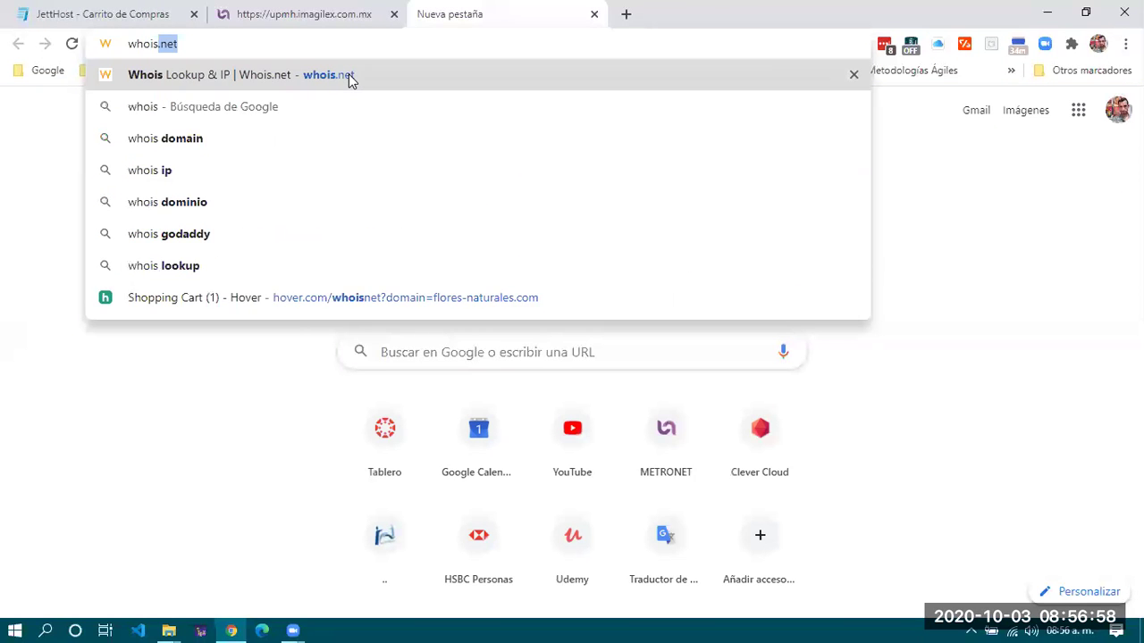
pyautogui.press('Return')
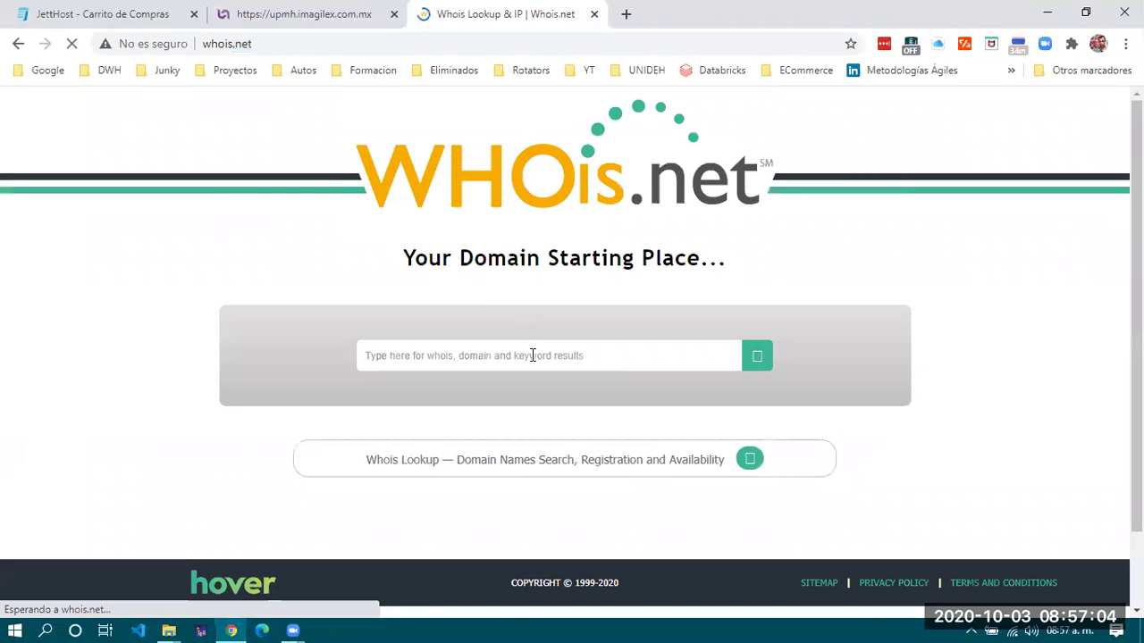
# Run a whois.net lookup for the personal .com domain.
pyautogui.click(604, 354)
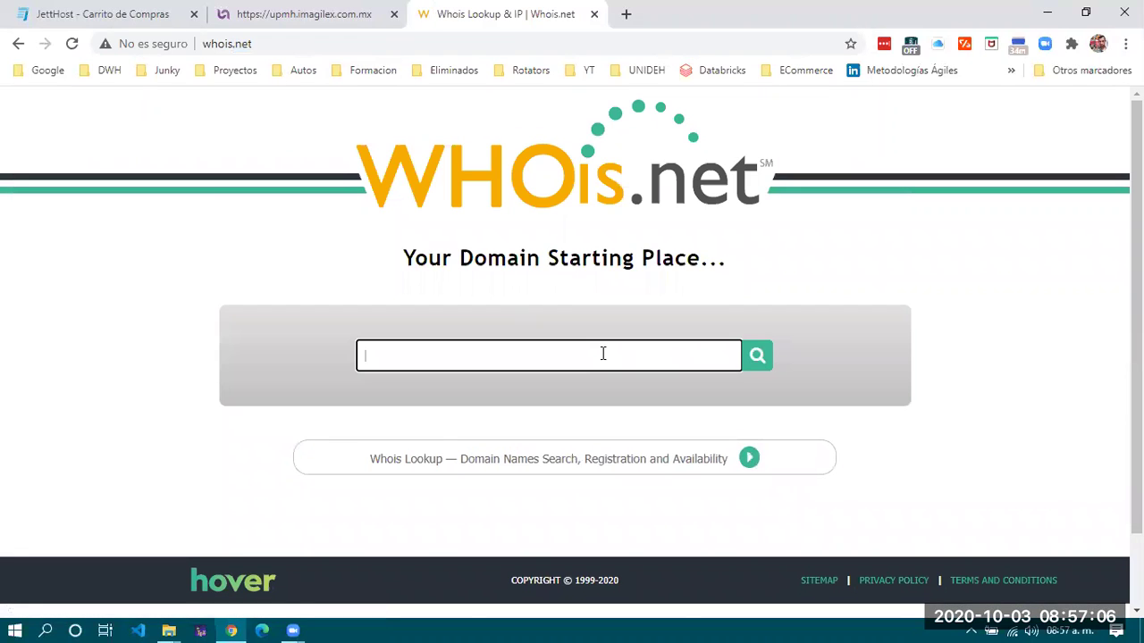
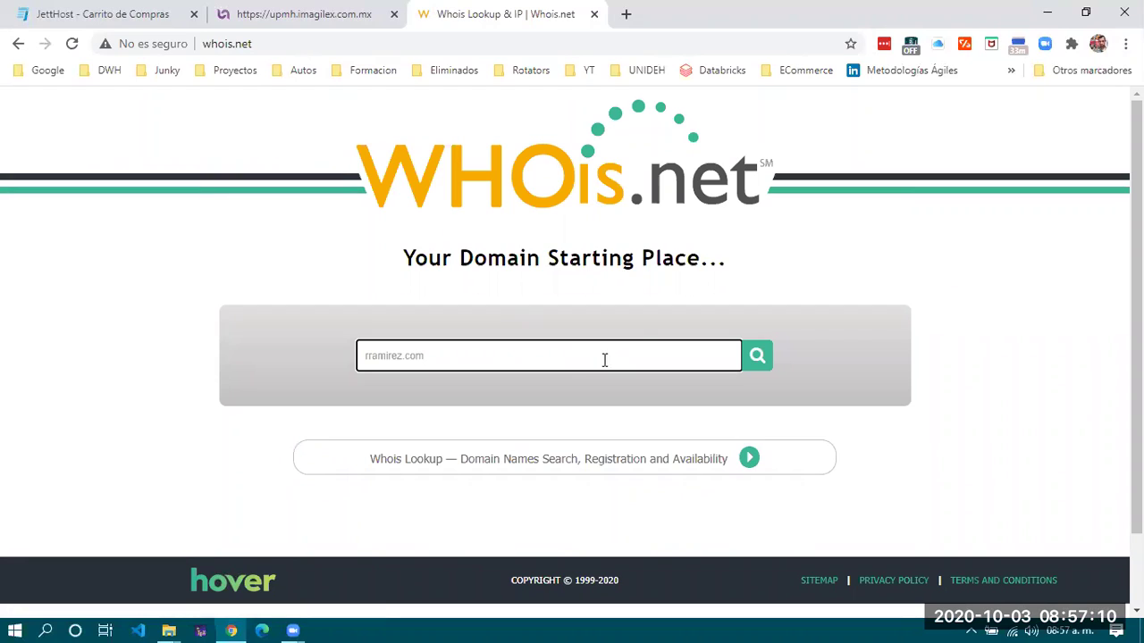
pyautogui.click(757, 357)
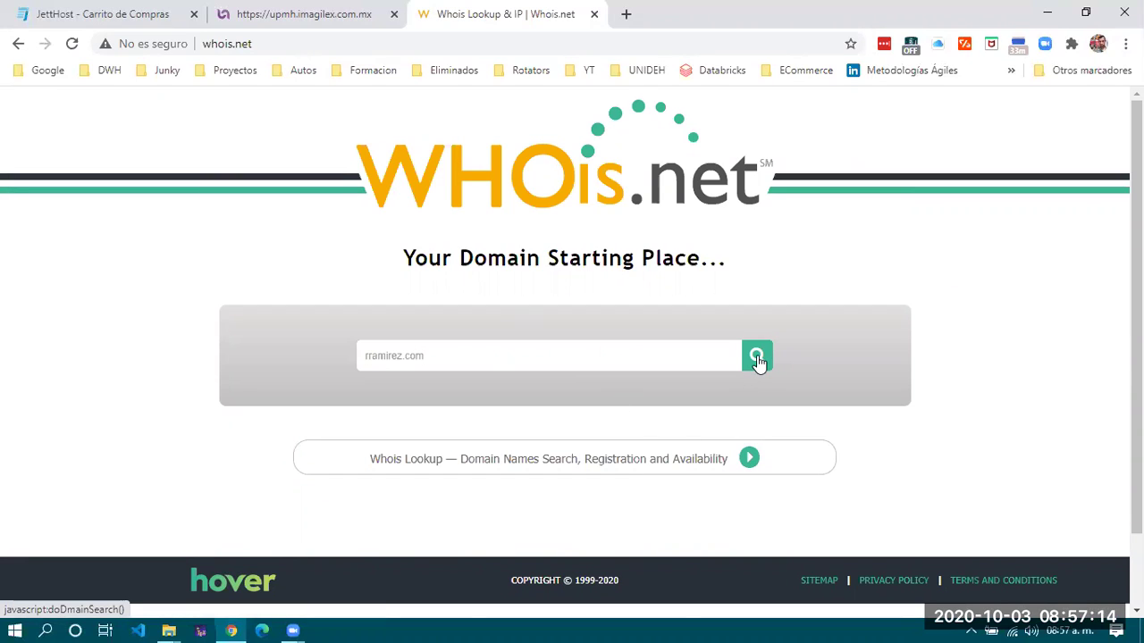
pyautogui.scroll(-1, 506, 416)
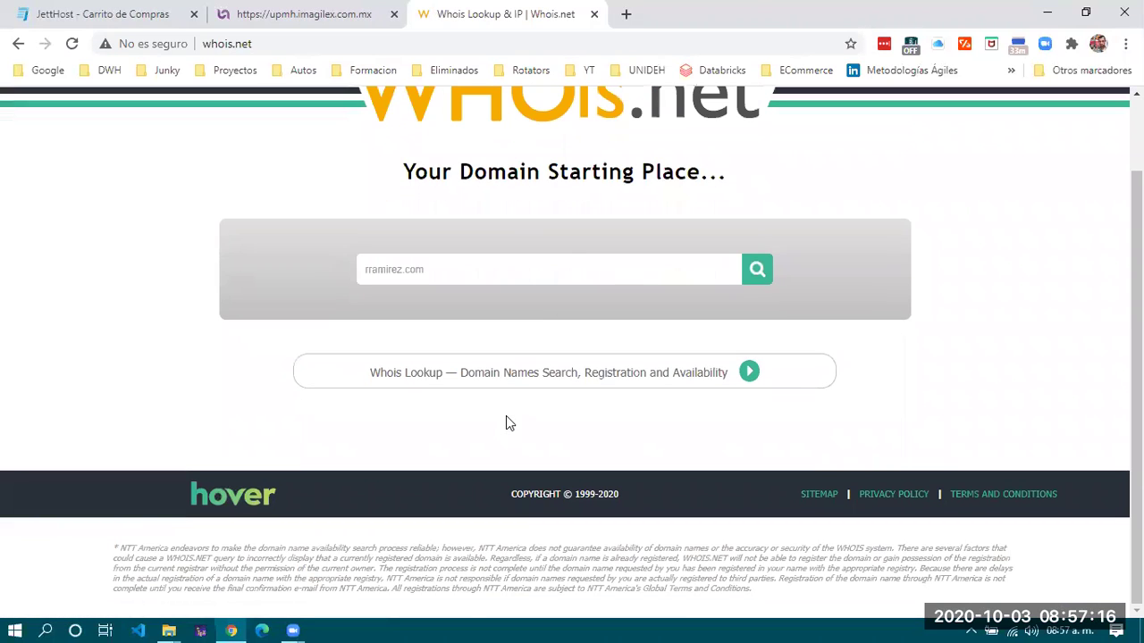
pyautogui.scroll(1, 506, 423)
pyautogui.click(529, 356)
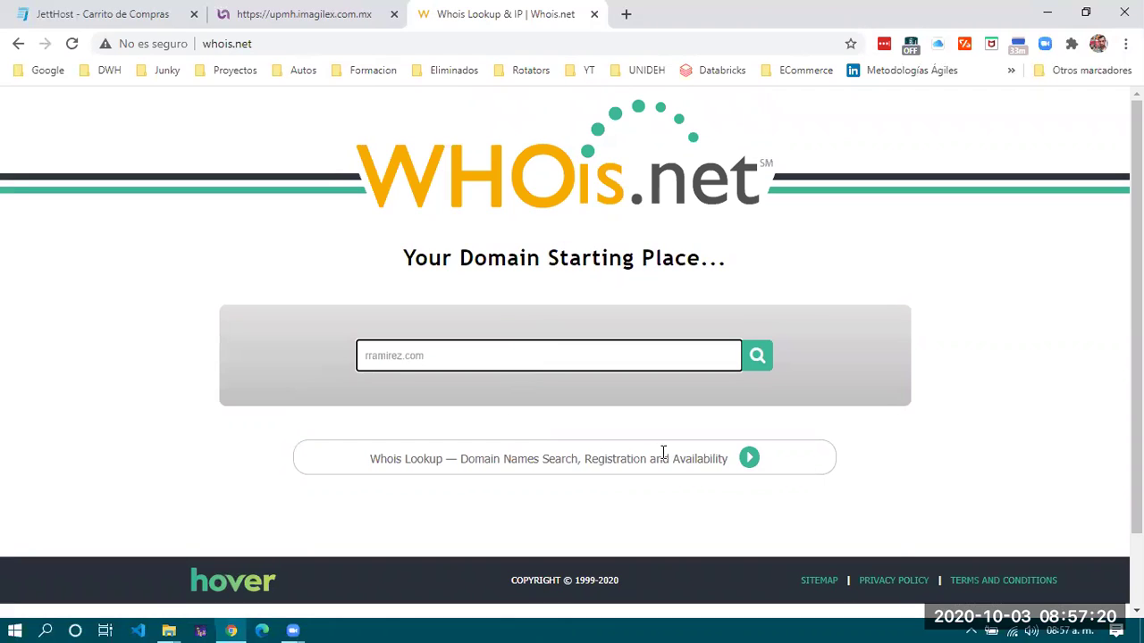
pyautogui.moveTo(516, 357); pyautogui.dragTo(319, 359)
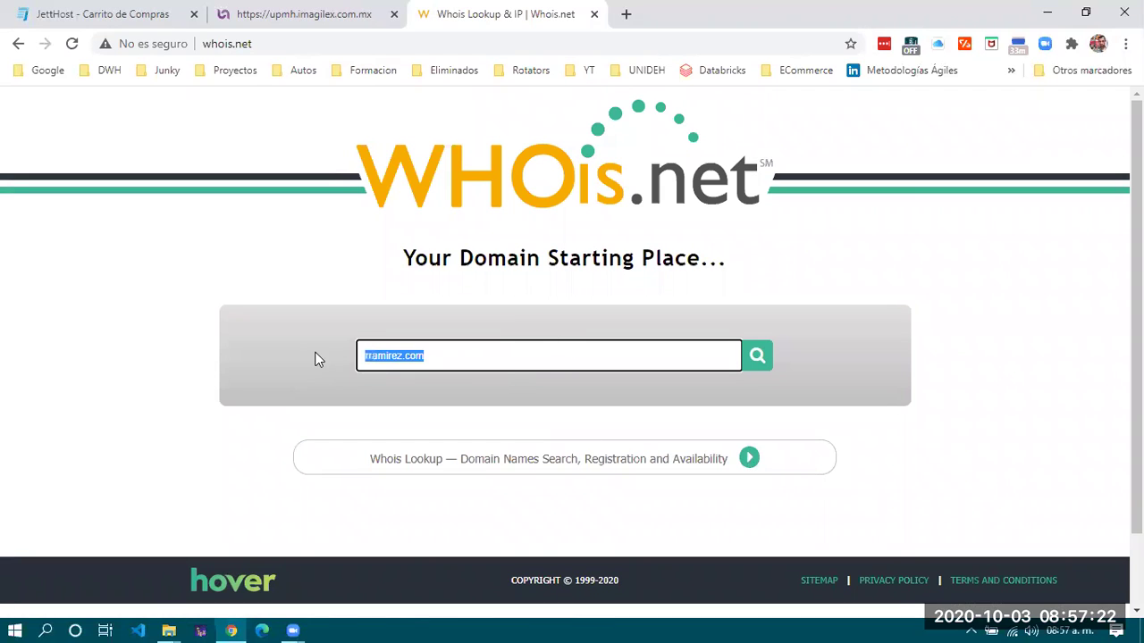
pyautogui.click(473, 357)
pyautogui.scroll(-1, 473, 358)
pyautogui.scroll(1, 473, 357)
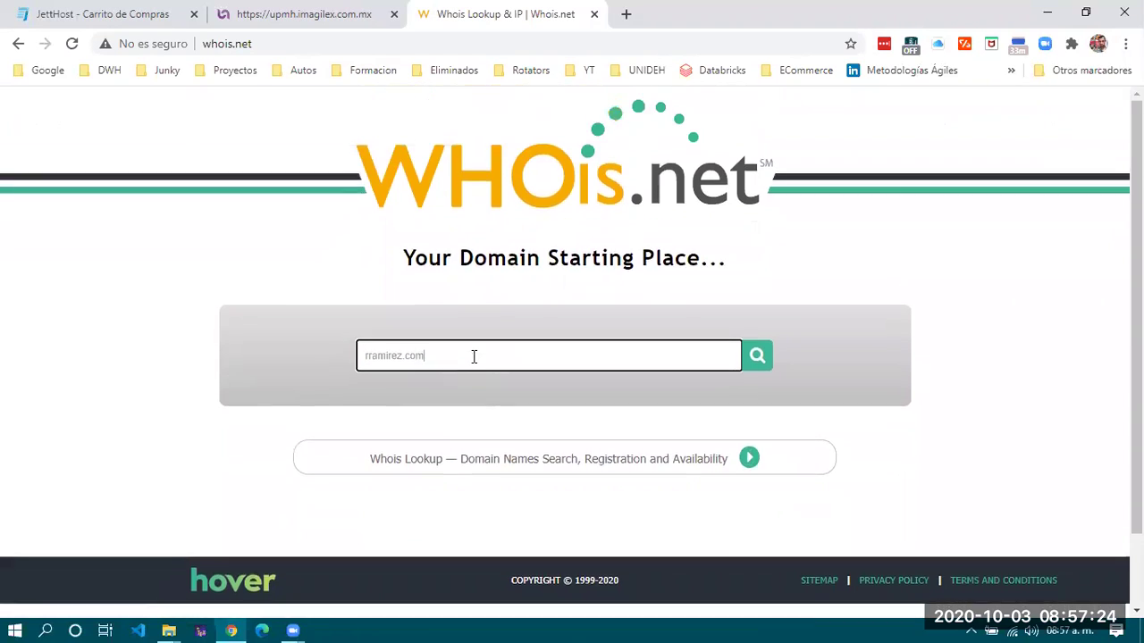
pyautogui.click(333, 40)
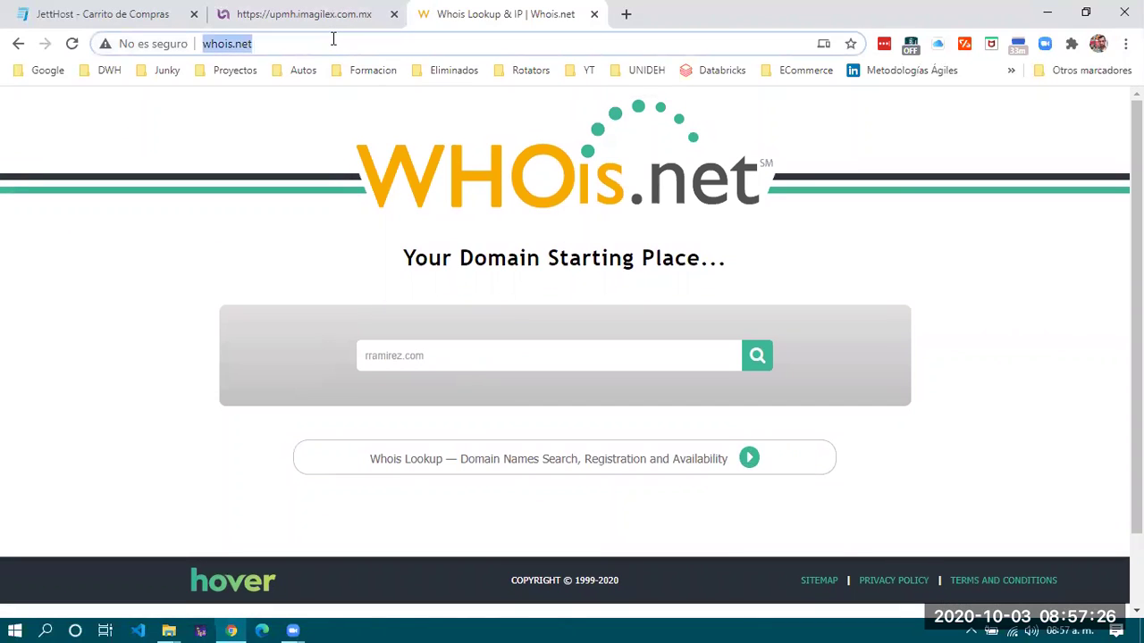
# Search Google for 'whois' and open the 'Whois - DonDominio' result.
pyautogui.write('whois')
pyautogui.press('BackSpace')
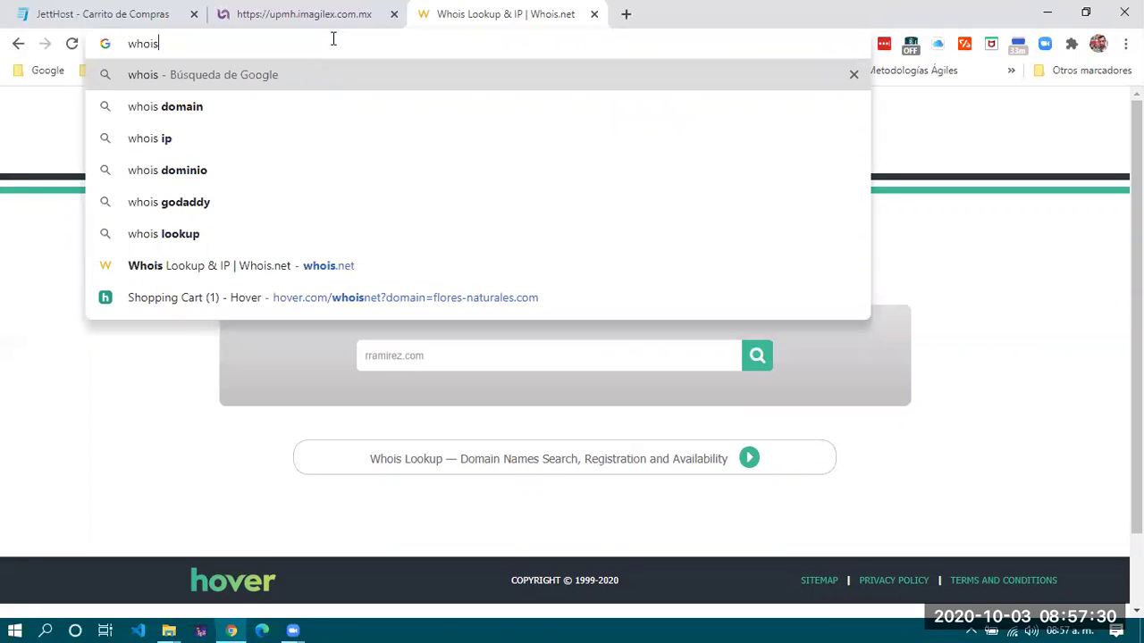
pyautogui.press('Return')
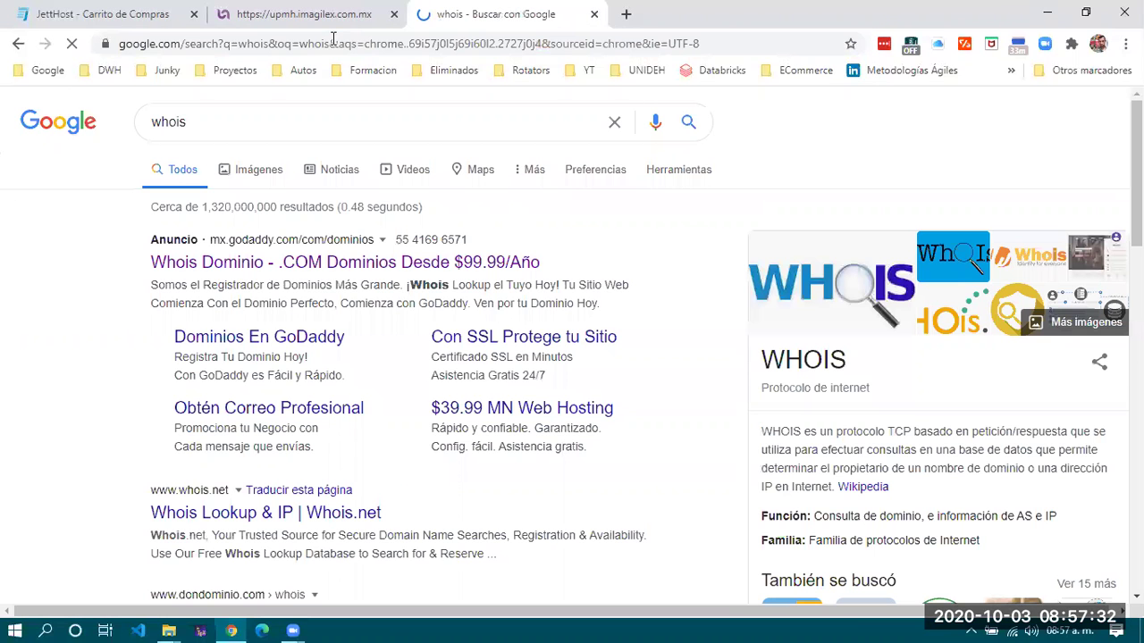
pyautogui.scroll(-1, 358, 438)
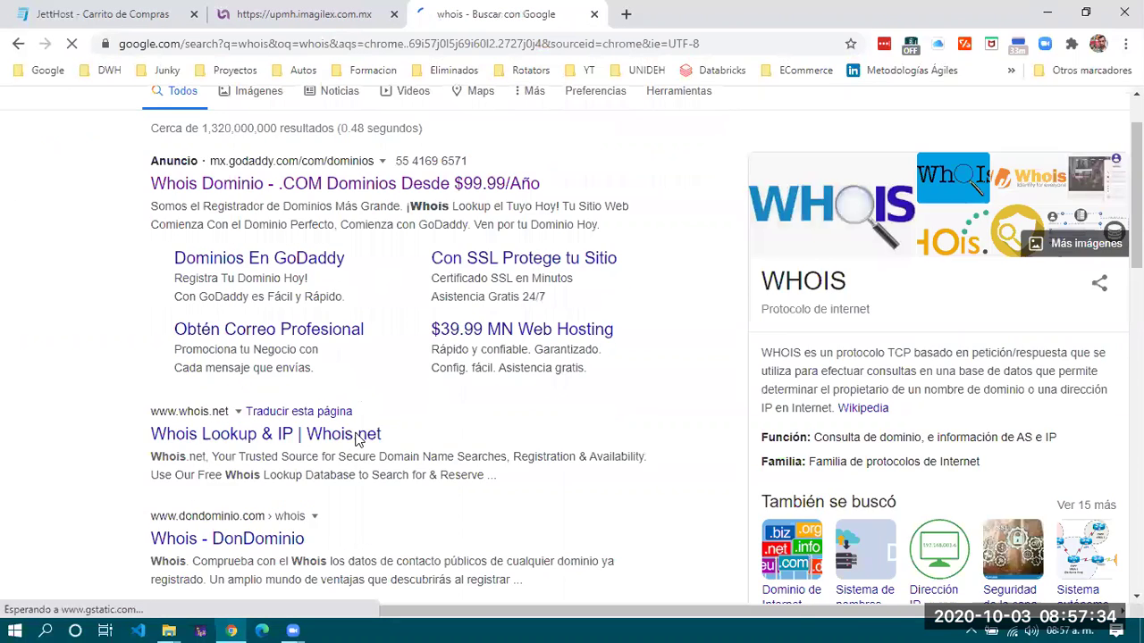
pyautogui.scroll(-1, 356, 438)
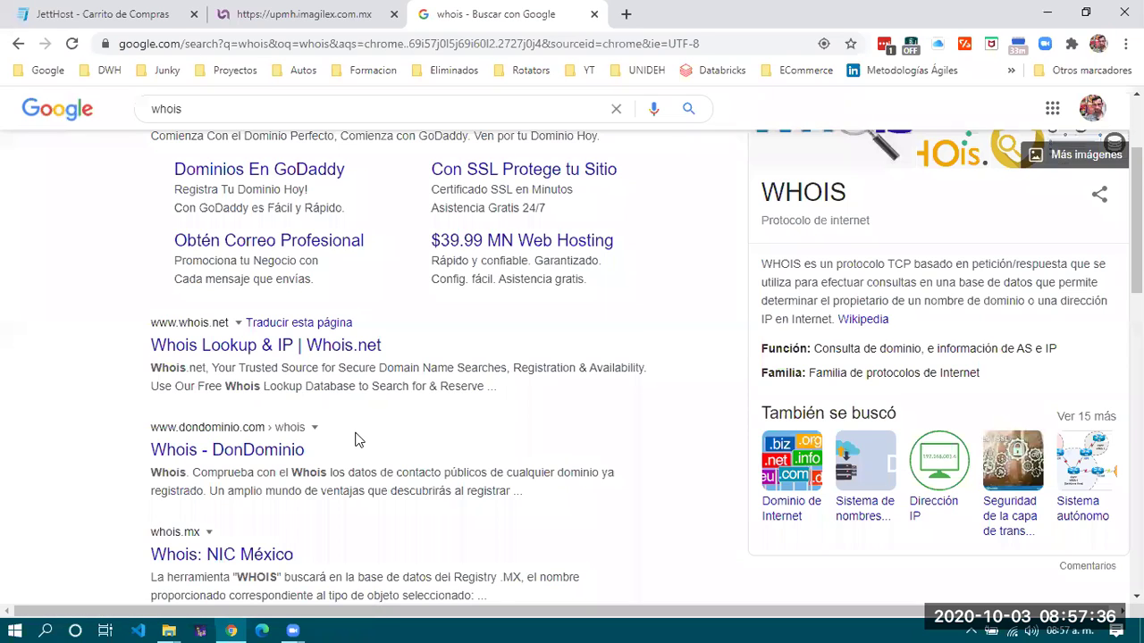
pyautogui.scroll(-1, 355, 438)
pyautogui.click(286, 376)
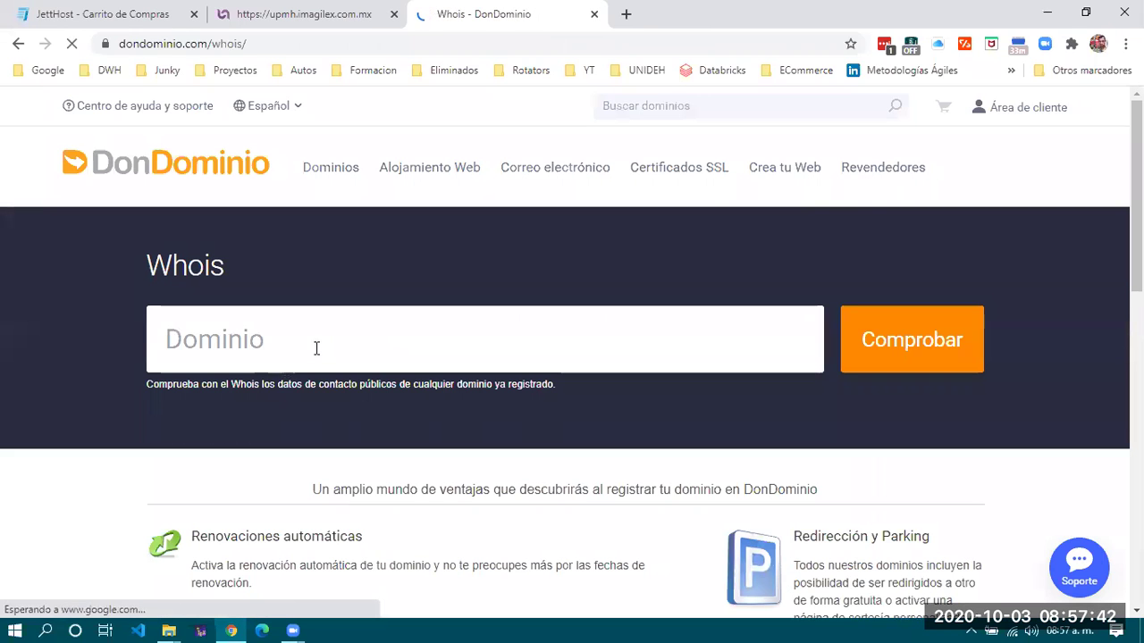
# Enter the personal .com domain in DonDominio's Dominio field and pass reCAPTCHA to get its record.
pyautogui.click(317, 348)
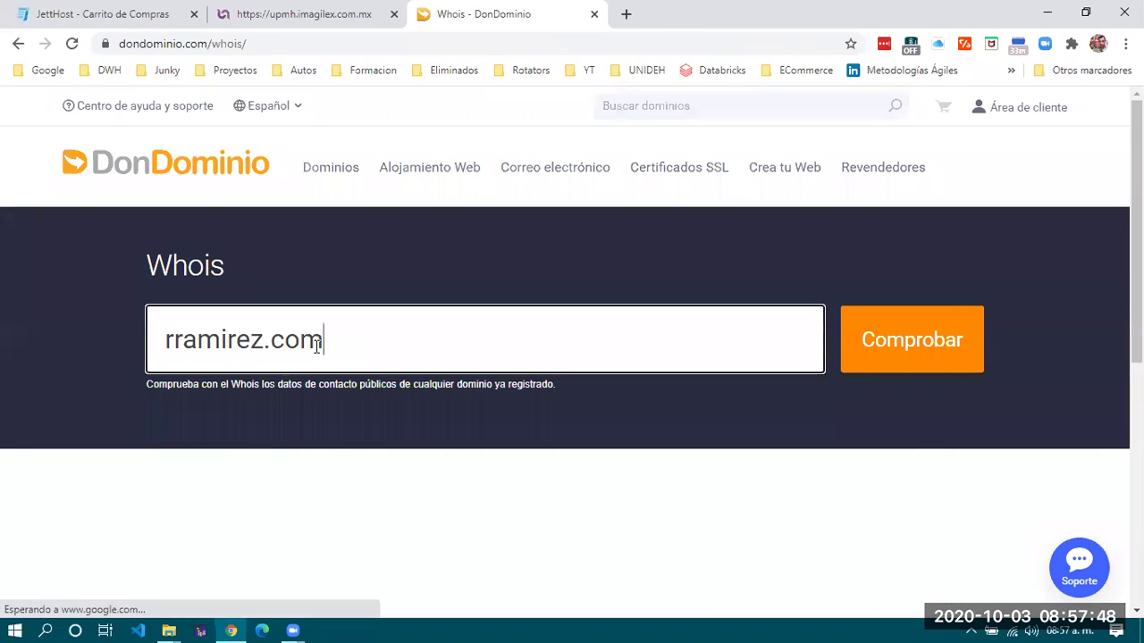
pyautogui.scroll(-3, 314, 354)
pyautogui.scroll(-1, 315, 355)
pyautogui.click(466, 206)
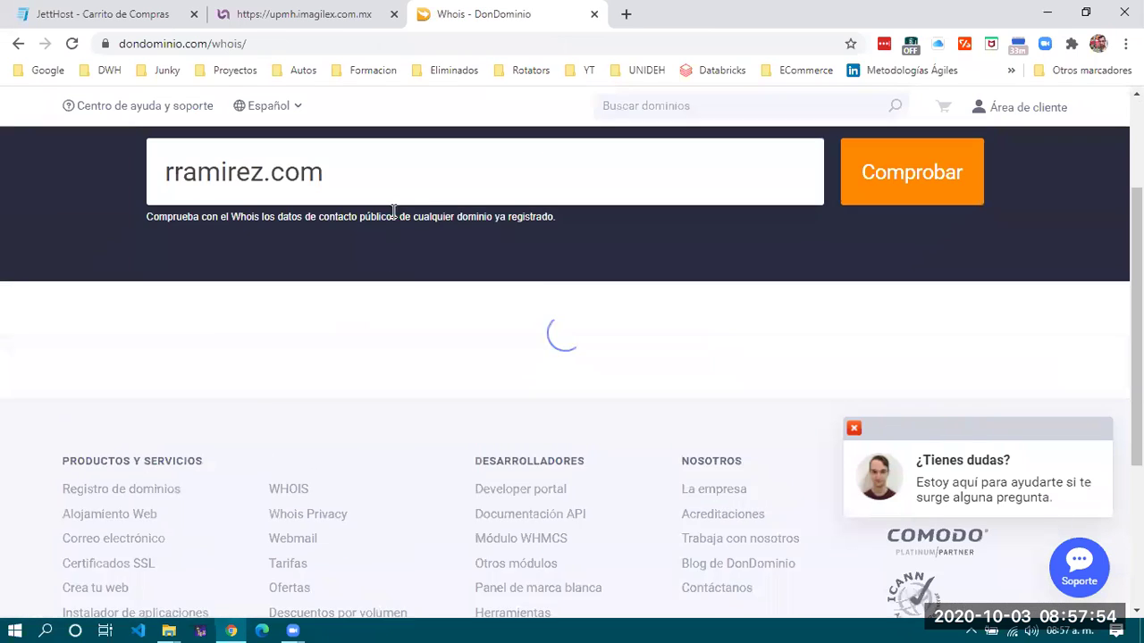
pyautogui.scroll(-2, 415, 360)
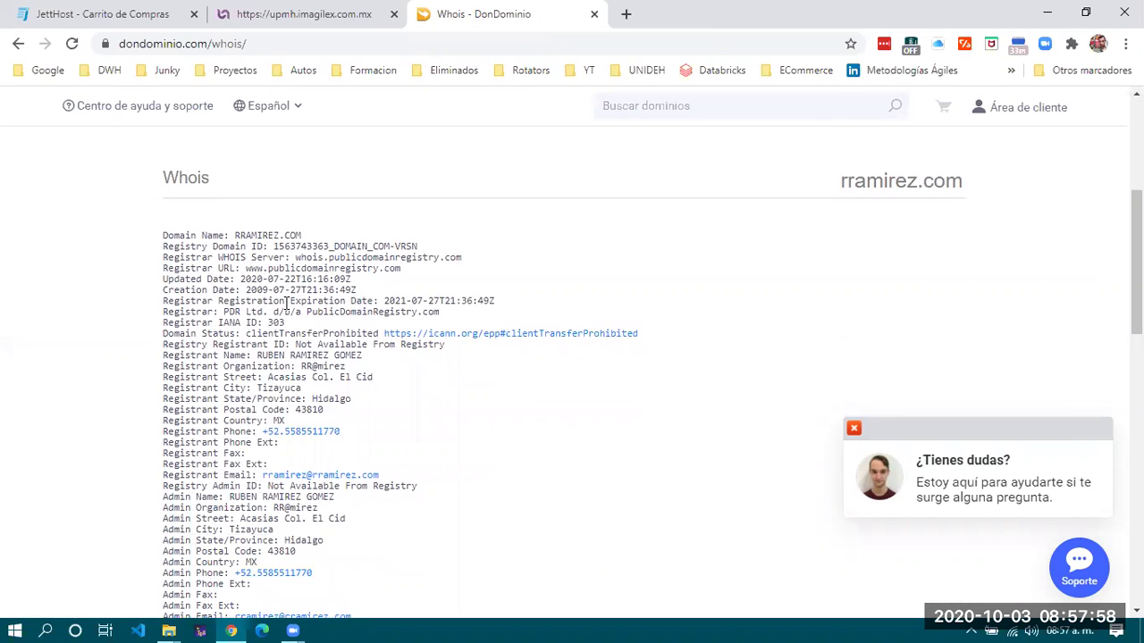
# Dismiss the ¿Tienes dudas? chat popup and highlight the domain name in the record.
pyautogui.keyDown('ctrl'); pyautogui.scroll(5, 286, 304); pyautogui.keyUp('ctrl')
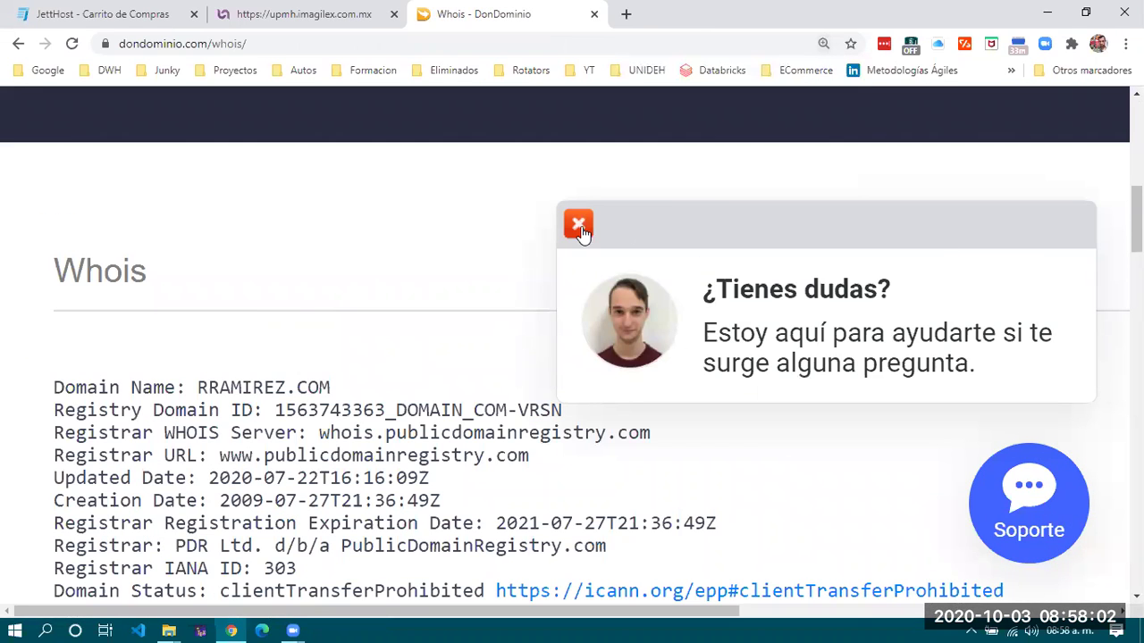
pyautogui.click(578, 225)
pyautogui.scroll(-2, 601, 296)
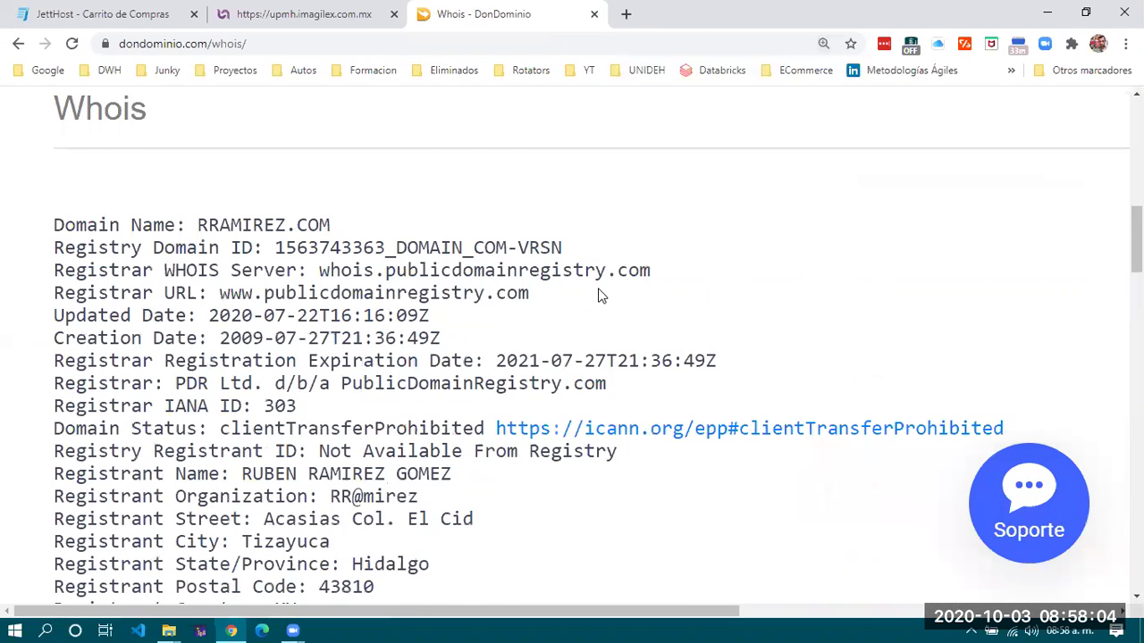
pyautogui.scroll(-1, 221, 225)
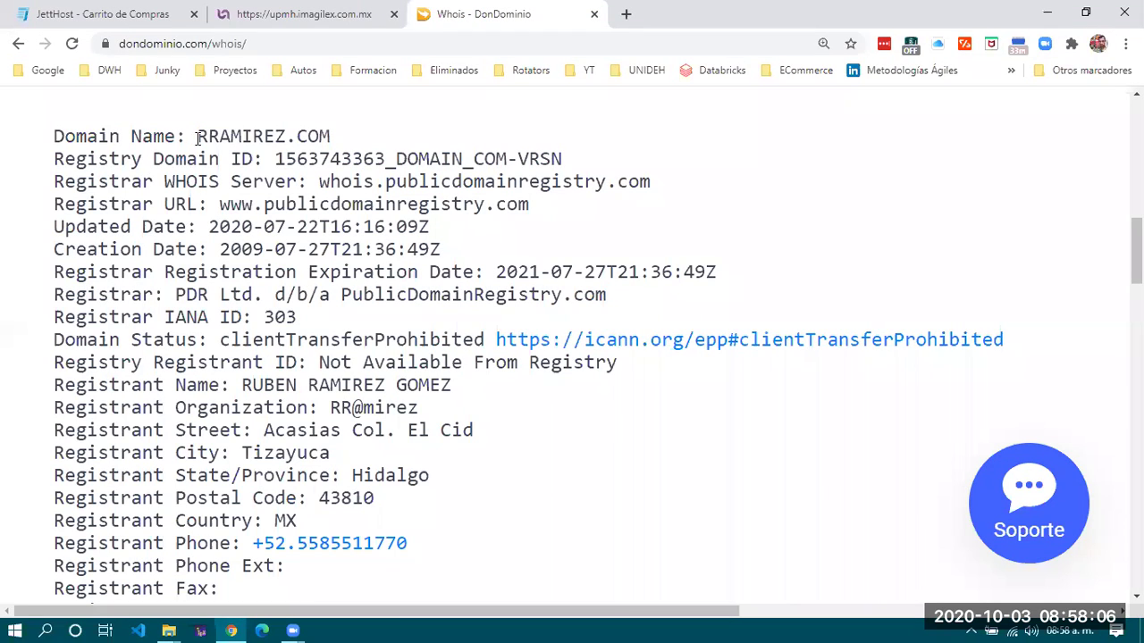
pyautogui.moveTo(196, 139); pyautogui.dragTo(332, 138)
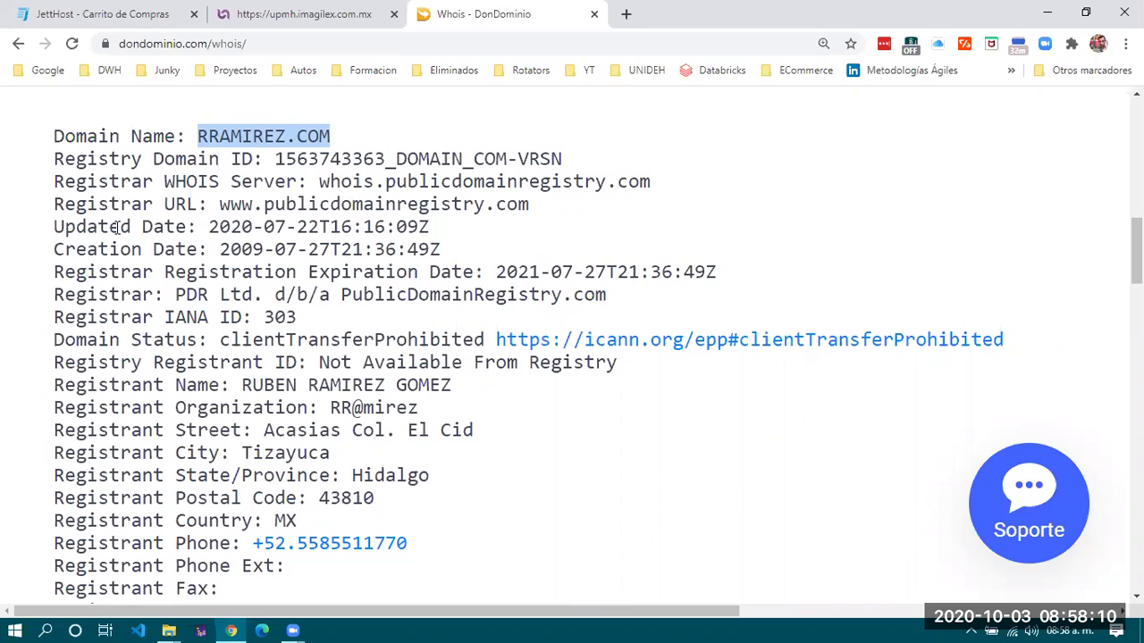
pyautogui.click(237, 225)
# Highlight the Updated and Creation dates, then scroll through contacts and jetthost.net name servers.
pyautogui.moveTo(209, 225); pyautogui.dragTo(439, 225)
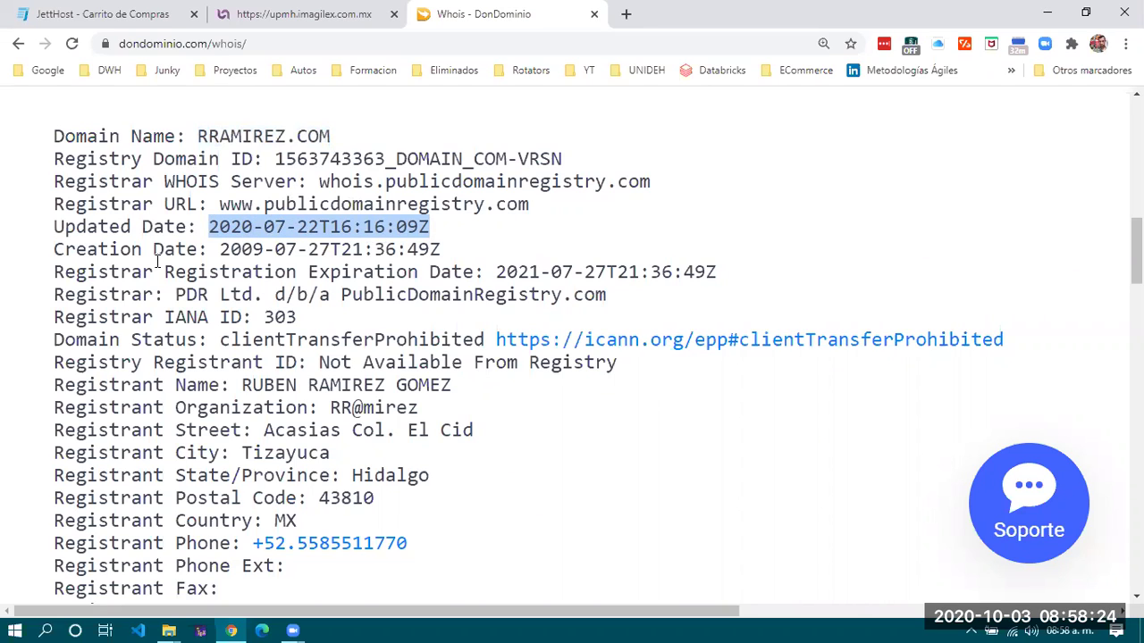
pyautogui.moveTo(223, 250); pyautogui.dragTo(452, 255)
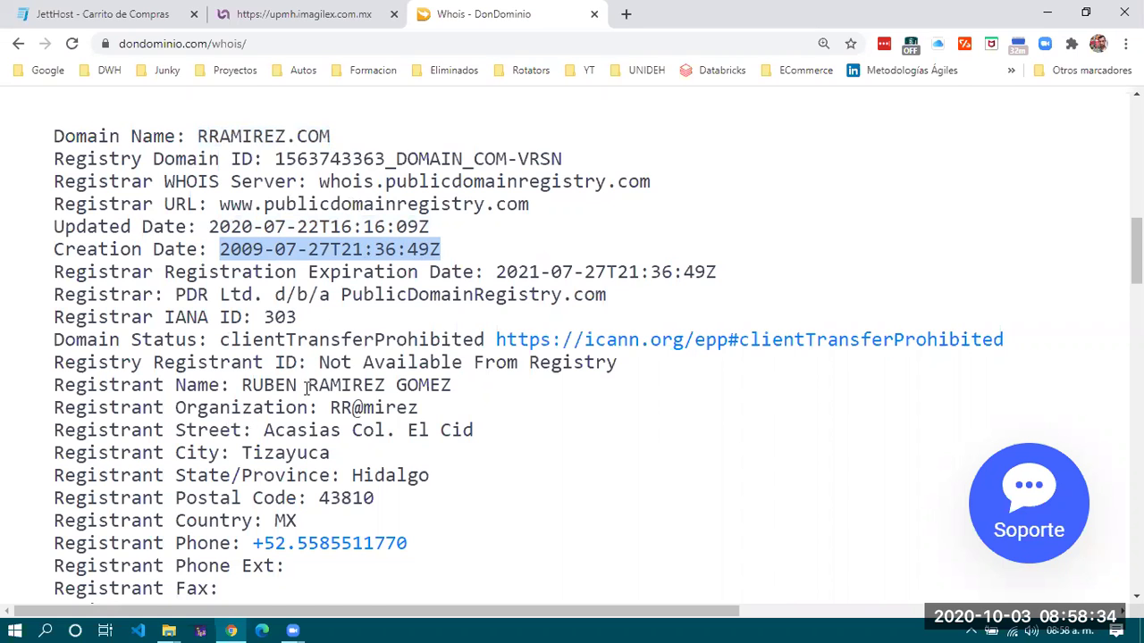
pyautogui.scroll(-5, 306, 388)
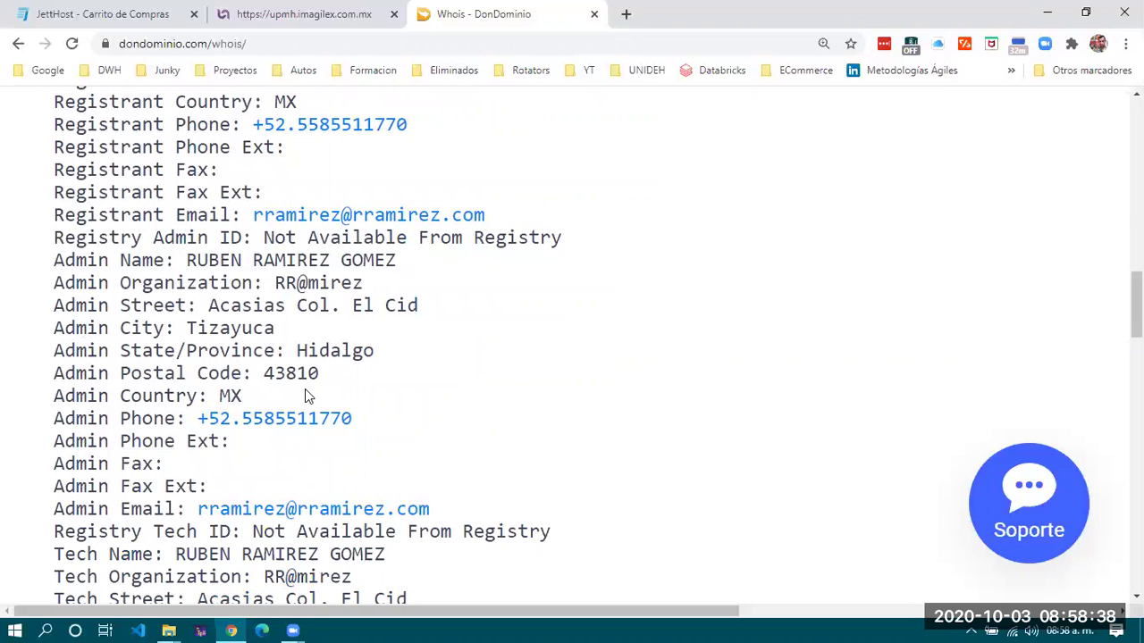
pyautogui.scroll(-2, 304, 396)
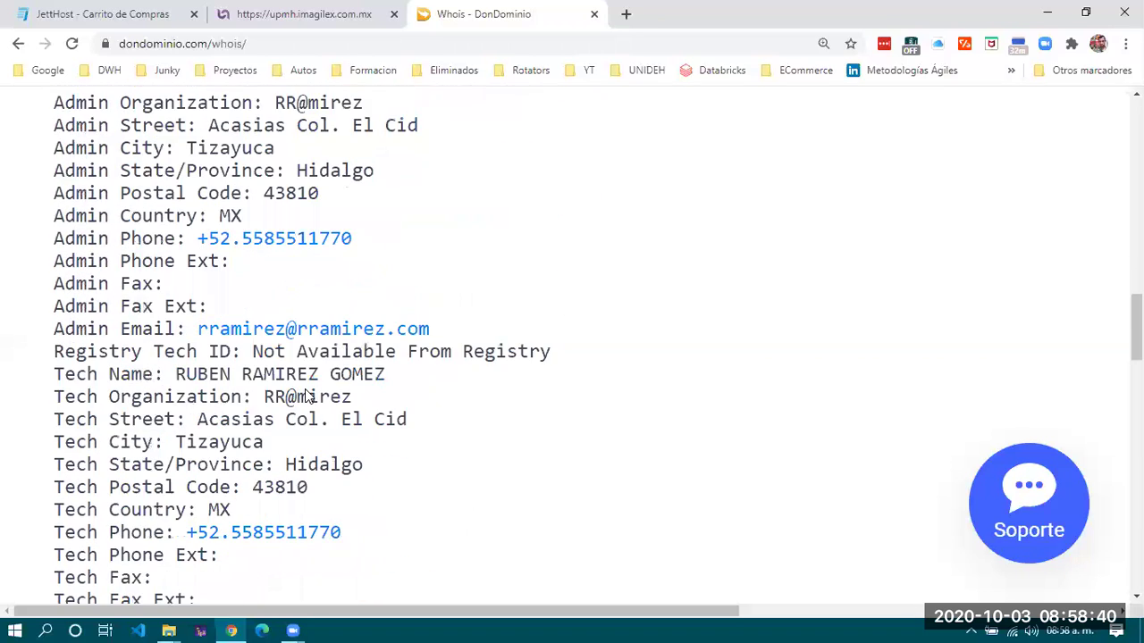
pyautogui.scroll(-15, 304, 396)
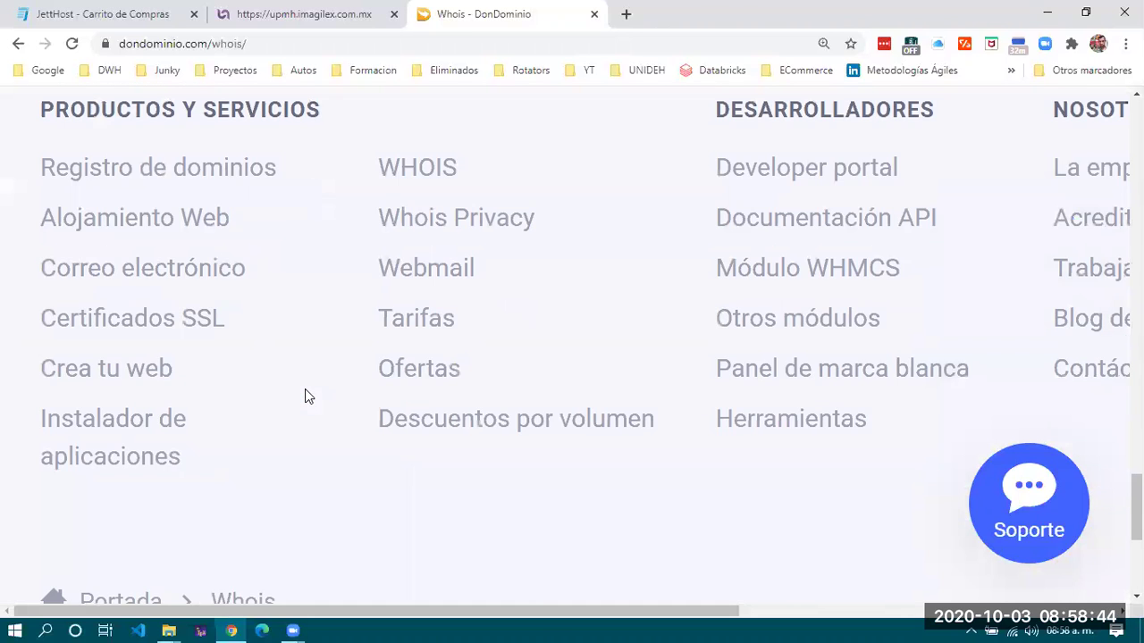
pyautogui.scroll(15, 305, 397)
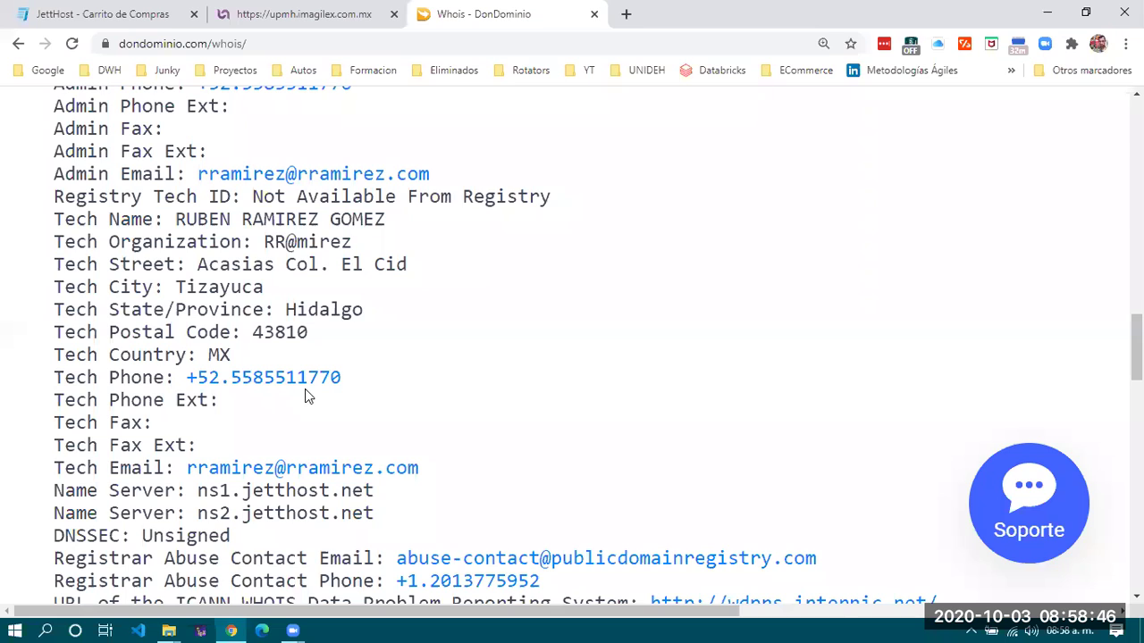
# Reset the Whois page zoom to 100%.
pyautogui.hotkey('ctrl', '-')
pyautogui.hotkey('ctrl', '0')
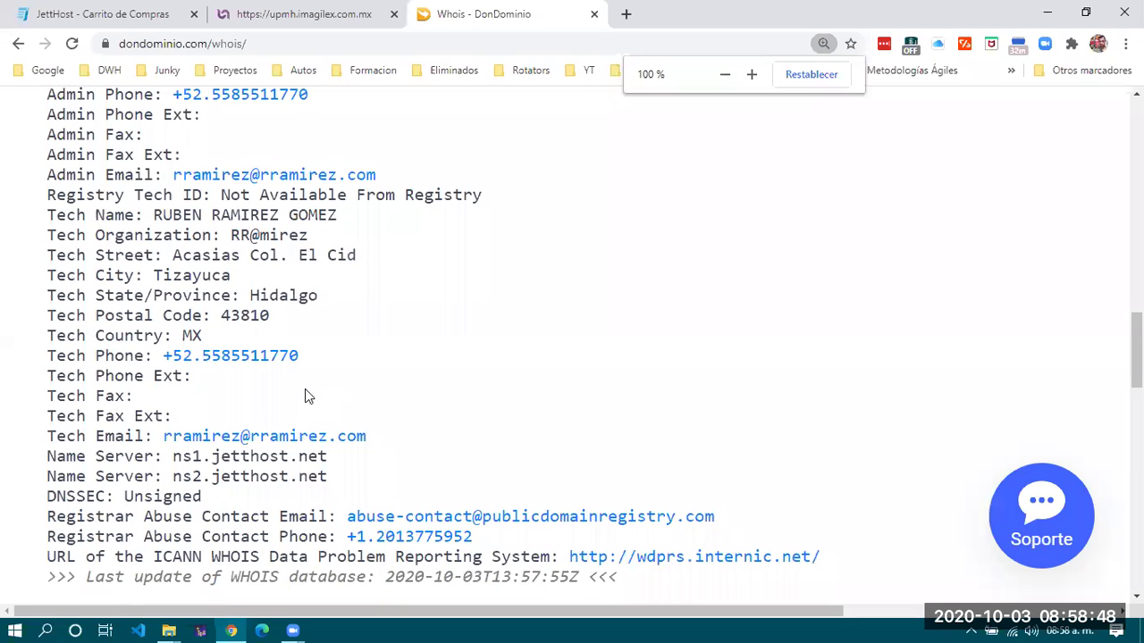
pyautogui.scroll(10, 305, 397)
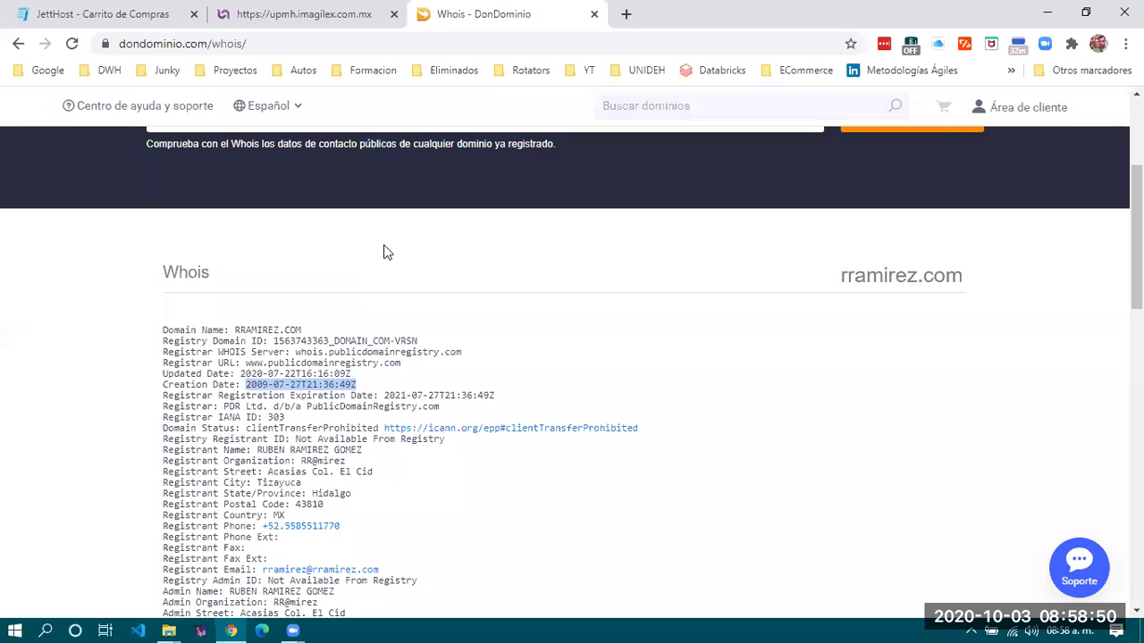
pyautogui.rightClick(491, 31)
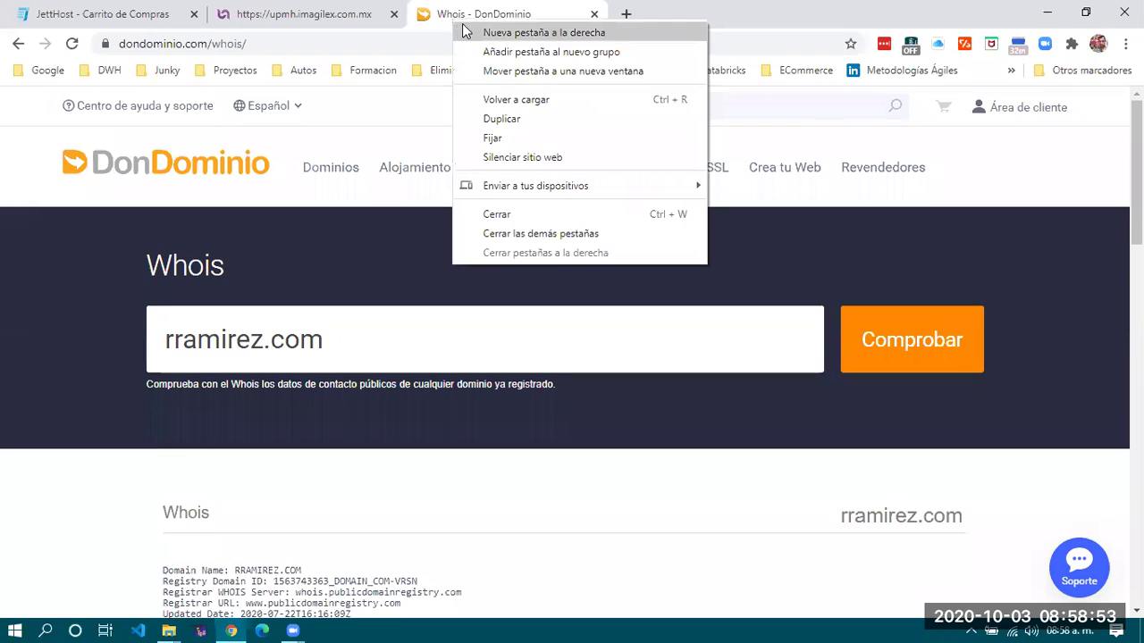
# Close the Whois - DonDominio tab and return to the JettHost - Carrito de Compras tab.
pyautogui.click(513, 215)
pyautogui.click(100, 15)
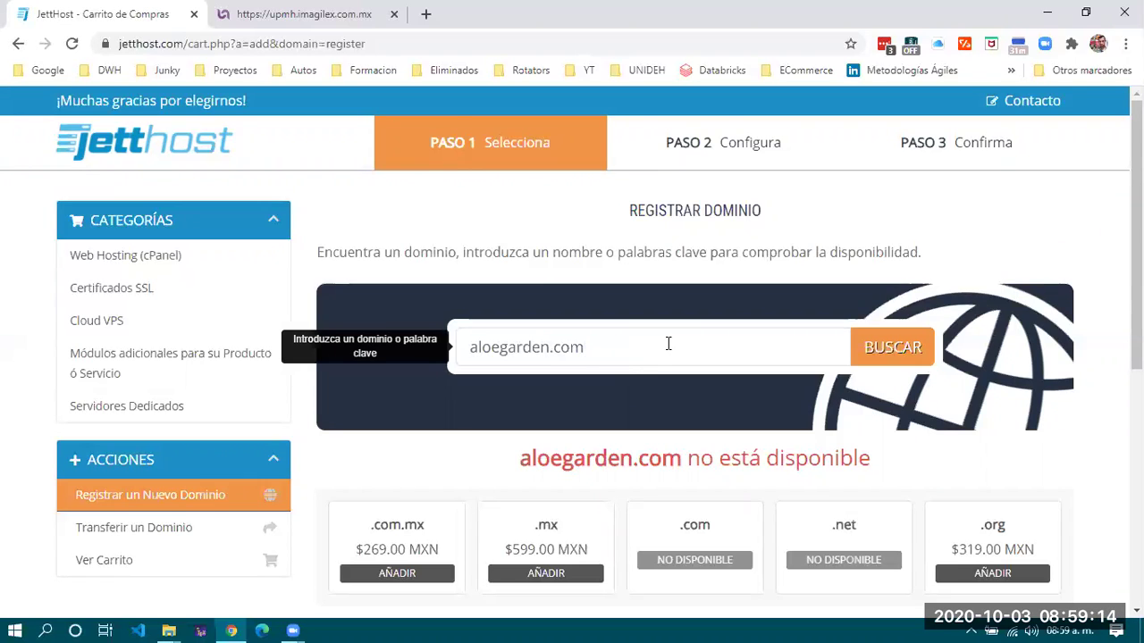
pyautogui.moveTo(590, 347); pyautogui.dragTo(452, 345)
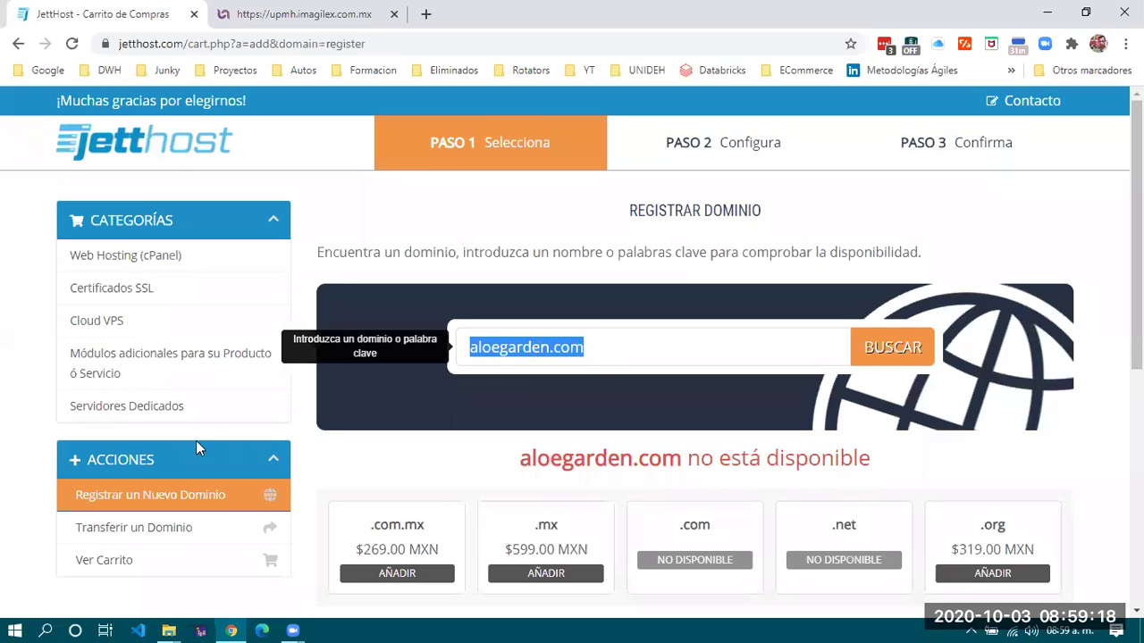
pyautogui.moveTo(629, 211); pyautogui.dragTo(798, 217)
pyautogui.click(620, 254)
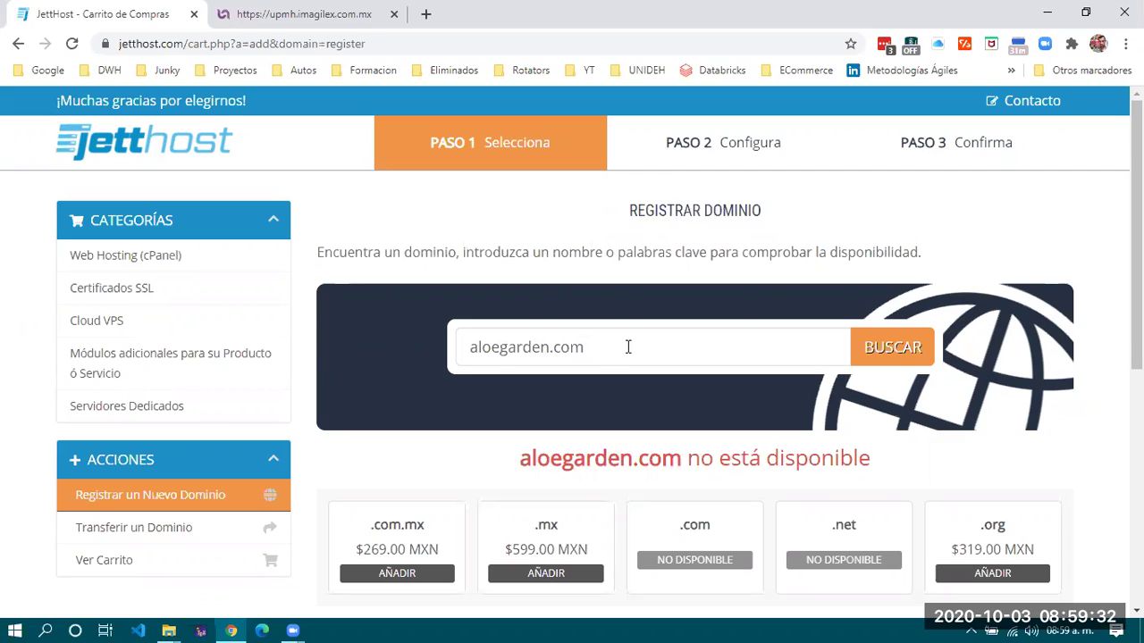
pyautogui.moveTo(617, 346); pyautogui.dragTo(465, 346)
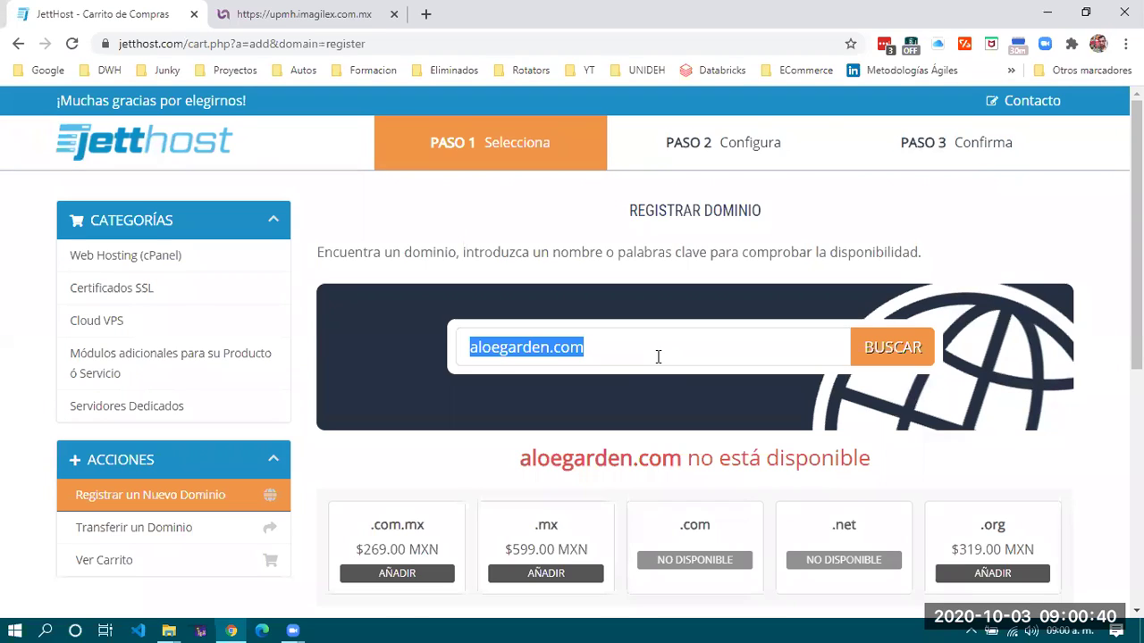
pyautogui.click(486, 44)
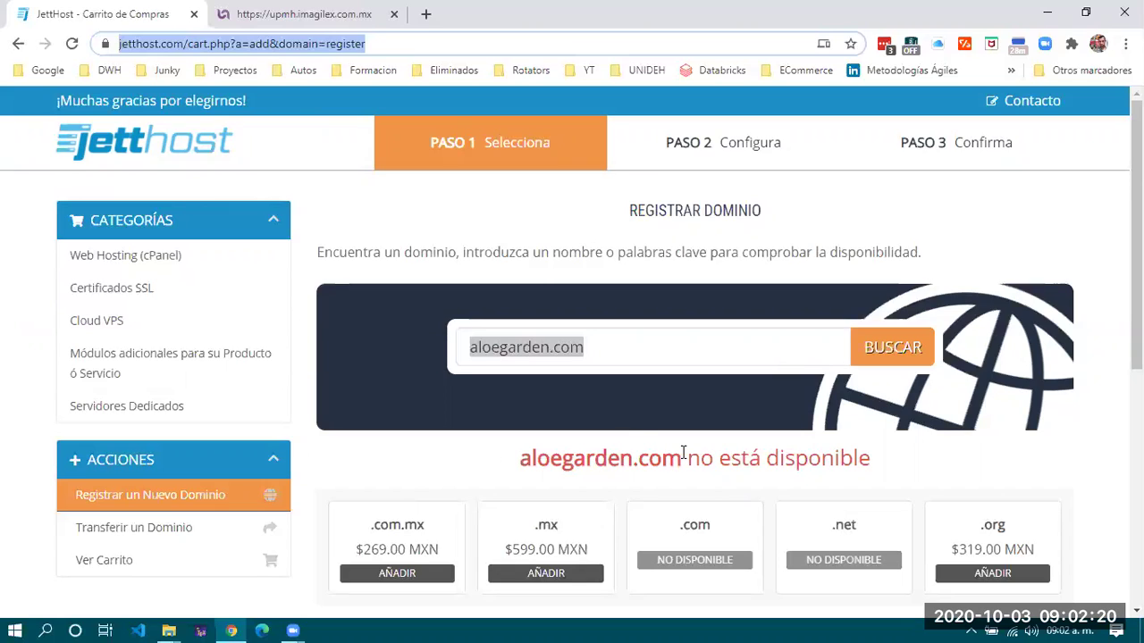
pyautogui.moveTo(682, 453); pyautogui.dragTo(524, 453)
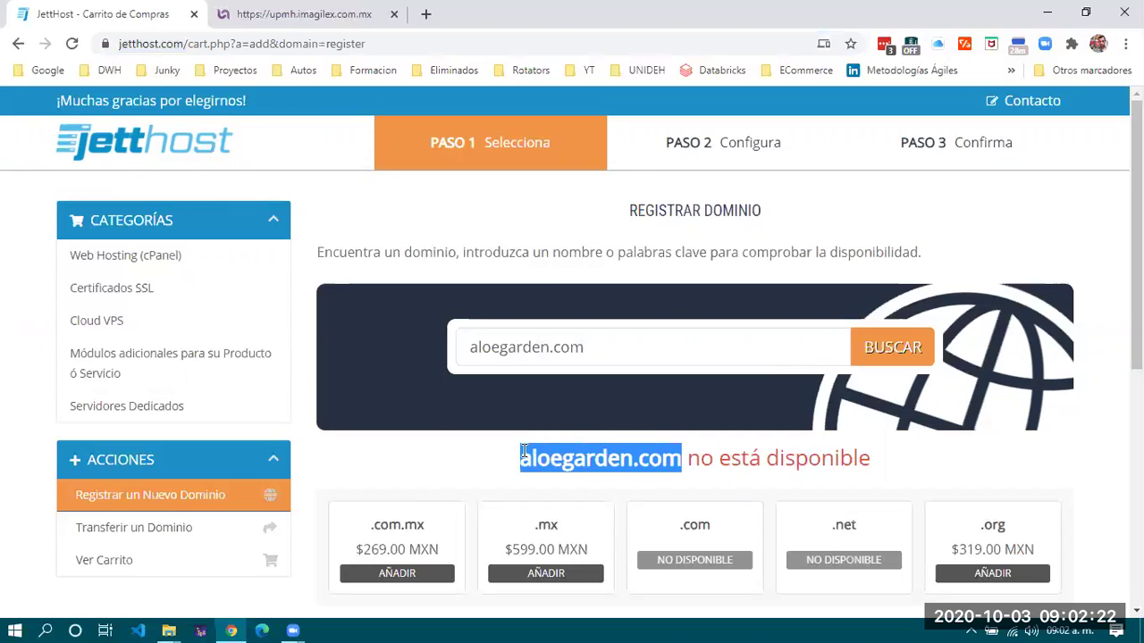
pyautogui.doubleClick(573, 453)
pyautogui.click(577, 460)
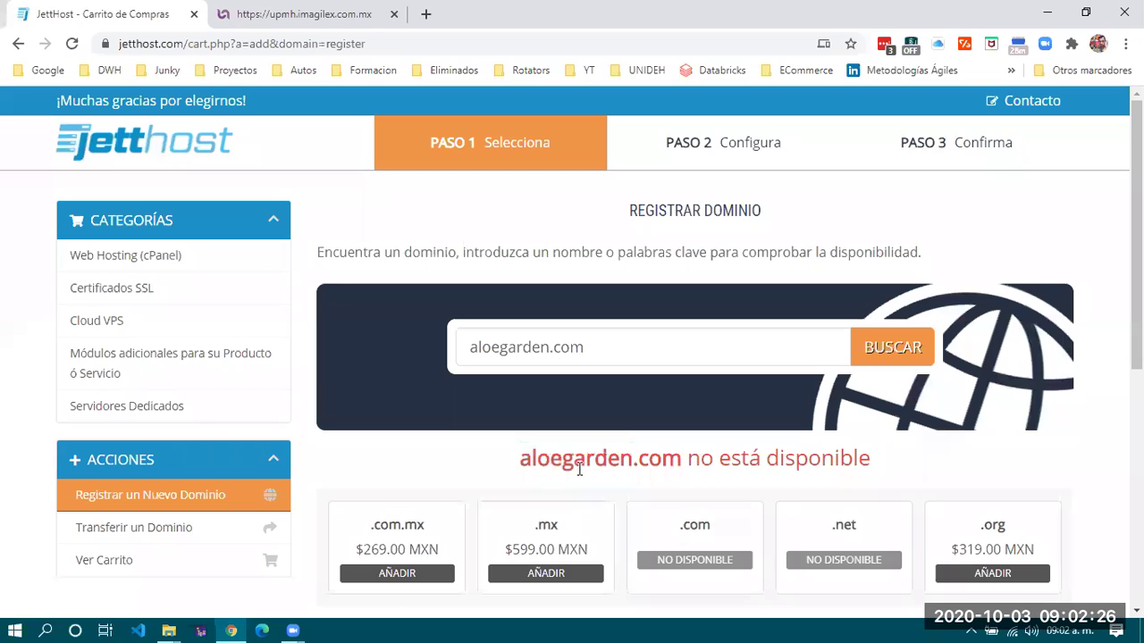
pyautogui.moveTo(519, 458); pyautogui.dragTo(679, 465)
pyautogui.click(493, 471)
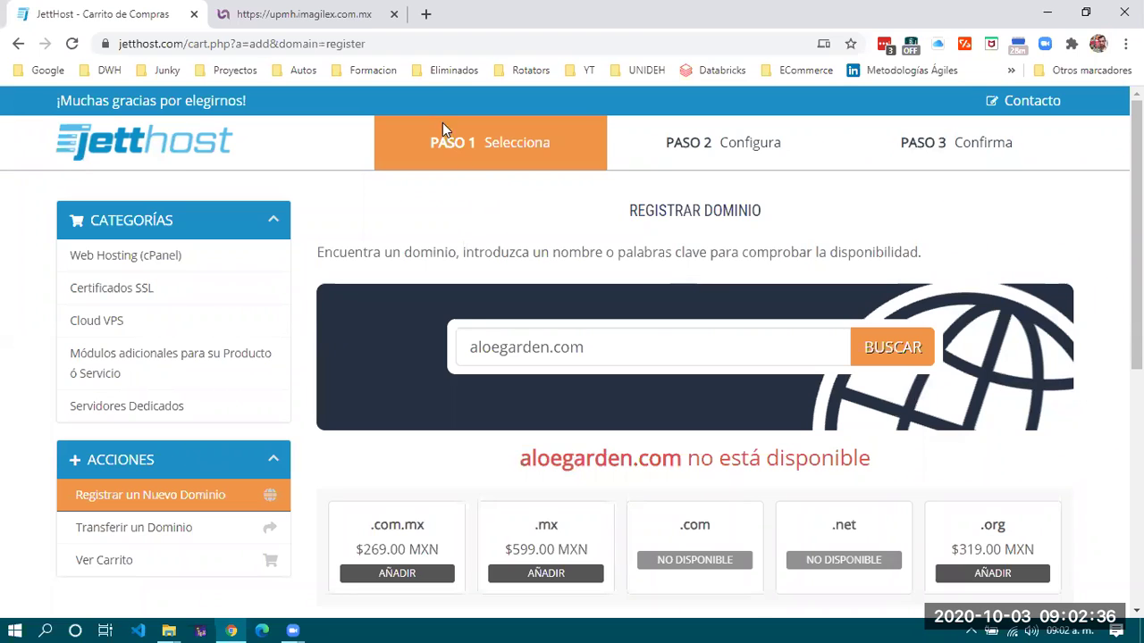
# Replace the current address with imagilex.com.mx and load that site.
pyautogui.click(454, 42)
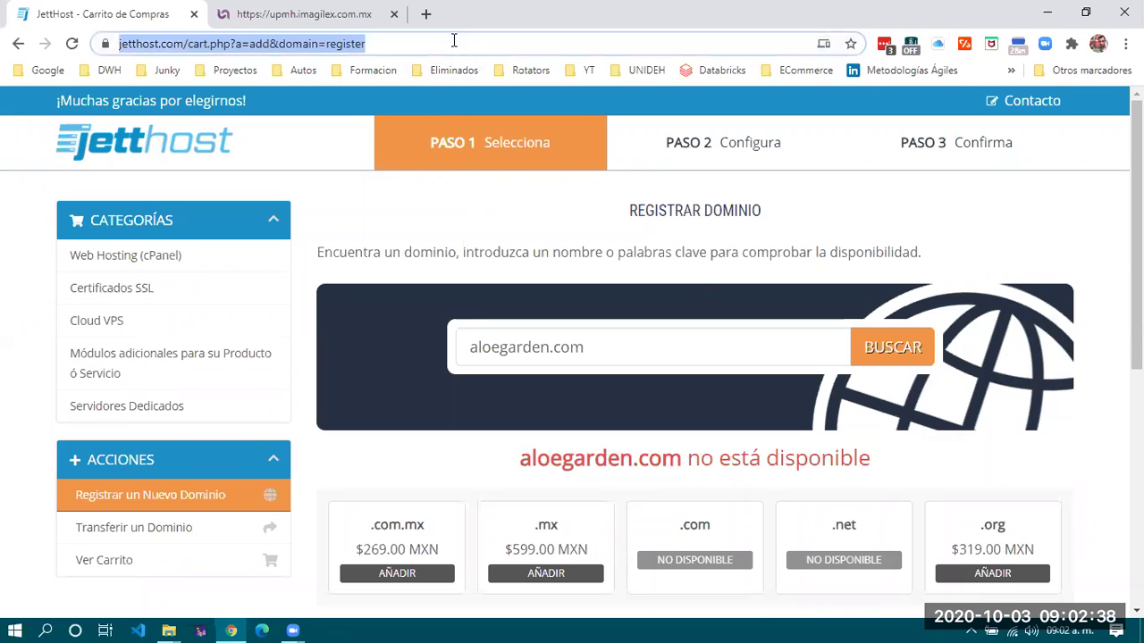
pyautogui.write('imagi')
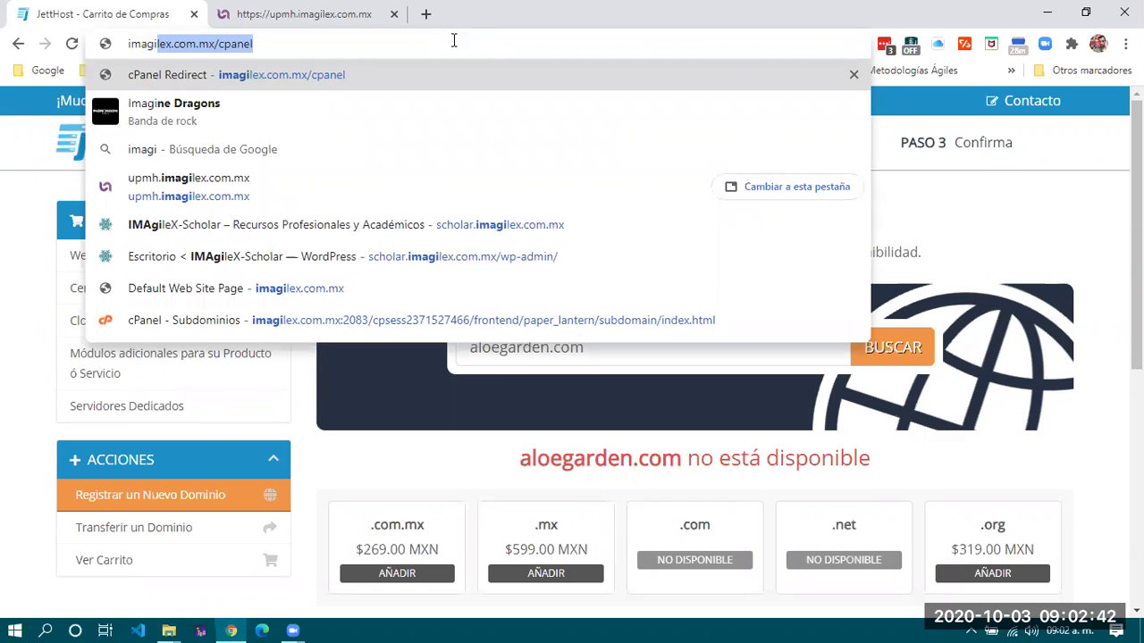
pyautogui.press('Right')
pyautogui.press('BackSpace')
pyautogui.press('BackSpace')
pyautogui.press('BackSpace')
pyautogui.press('BackSpace')
pyautogui.press('BackSpace')
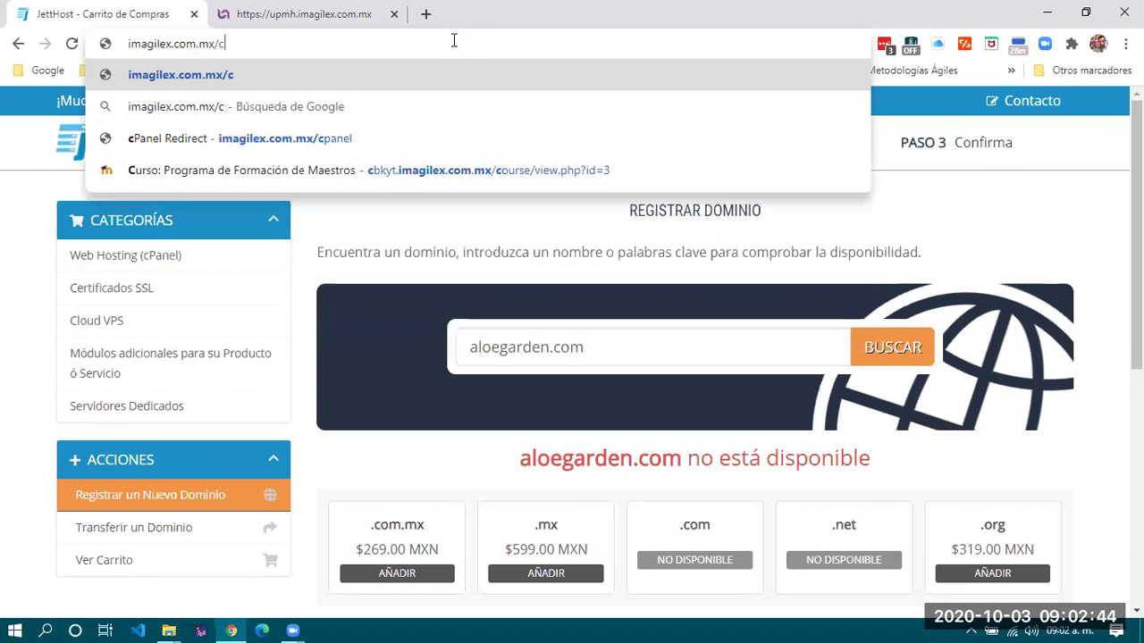
pyautogui.press('BackSpace')
pyautogui.press('BackSpace')
pyautogui.press('Return')
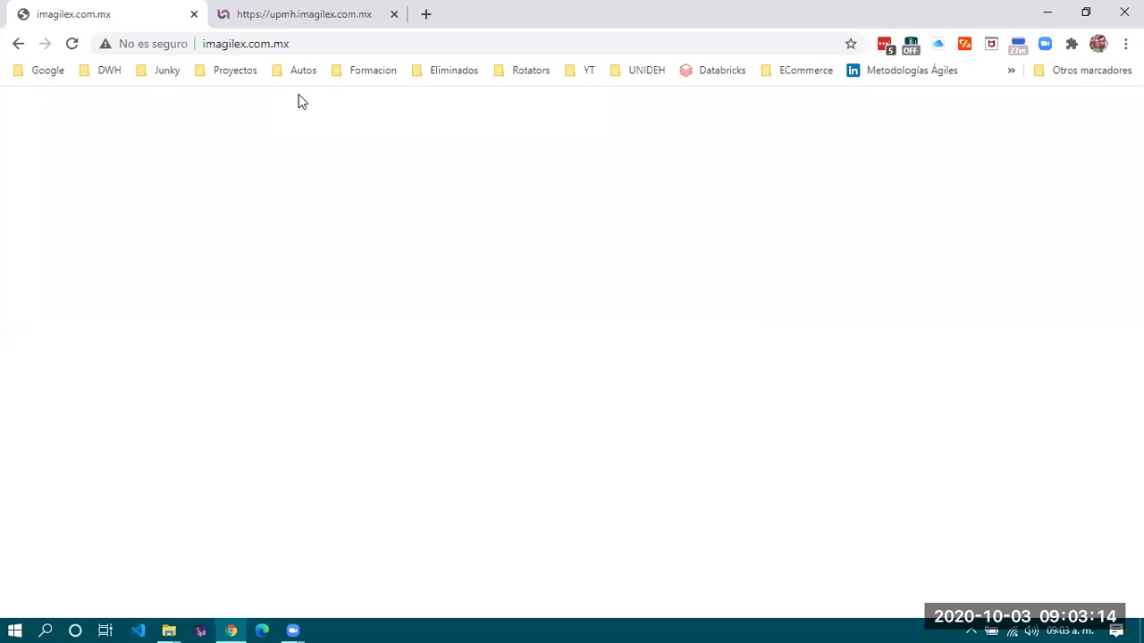
# Append /cpanel to imagilex.com.mx in Chrome's address bar and load the cPanel login.
pyautogui.click(225, 44)
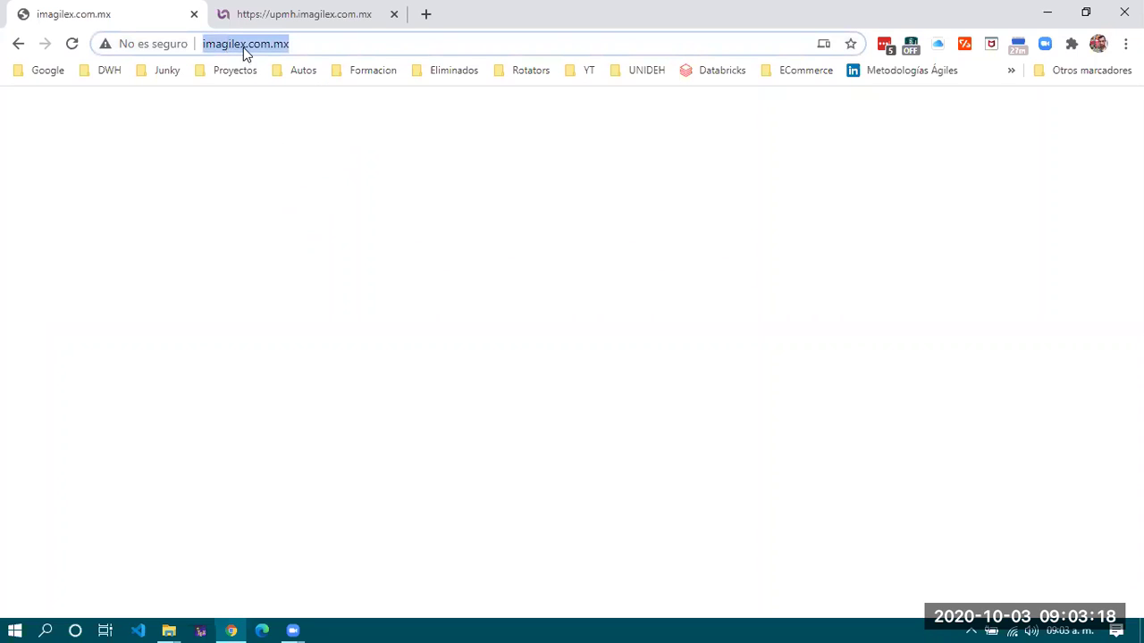
pyautogui.click(244, 48)
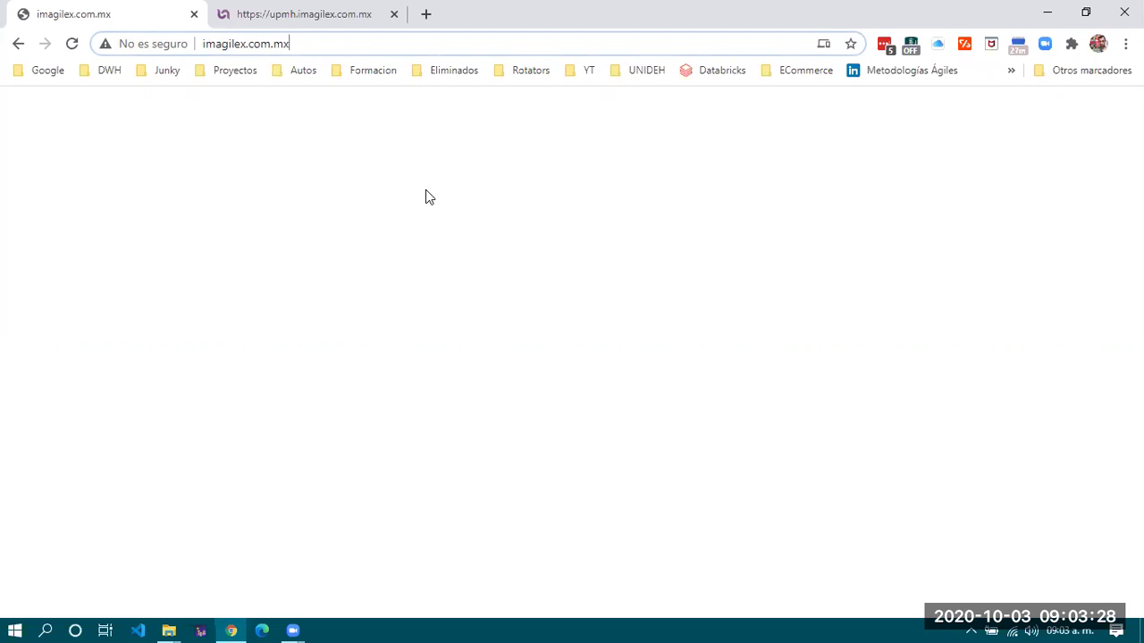
pyautogui.write('/')
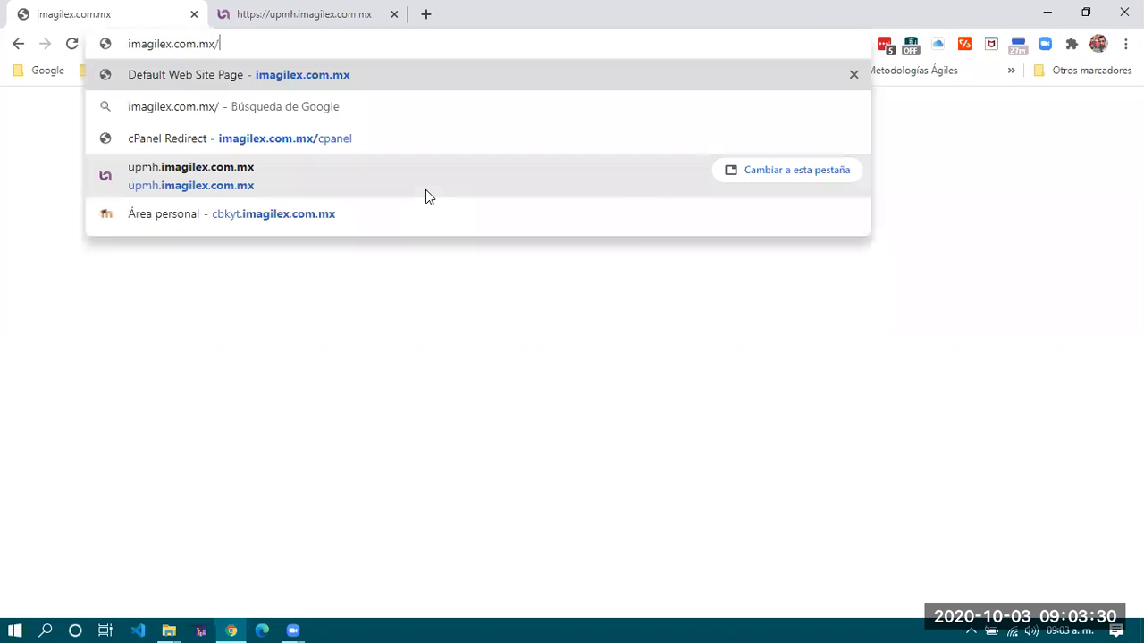
pyautogui.write('cpanel')
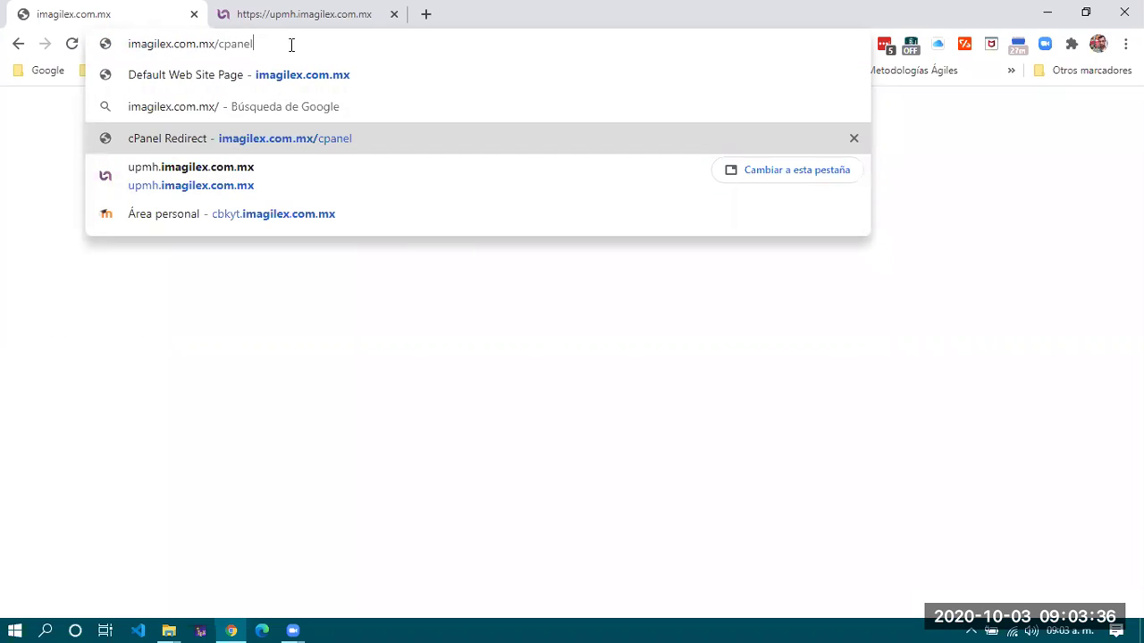
pyautogui.press('Return')
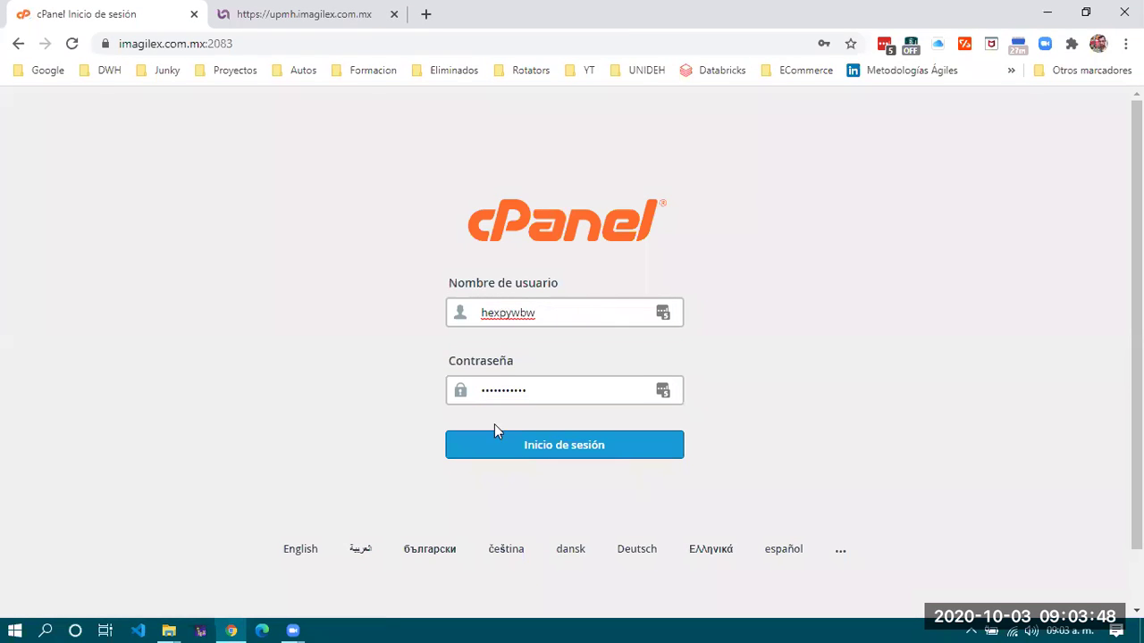
# Sign in to cPanel with the saved username and password via 'Inicio de sesión'.
pyautogui.click(594, 451)
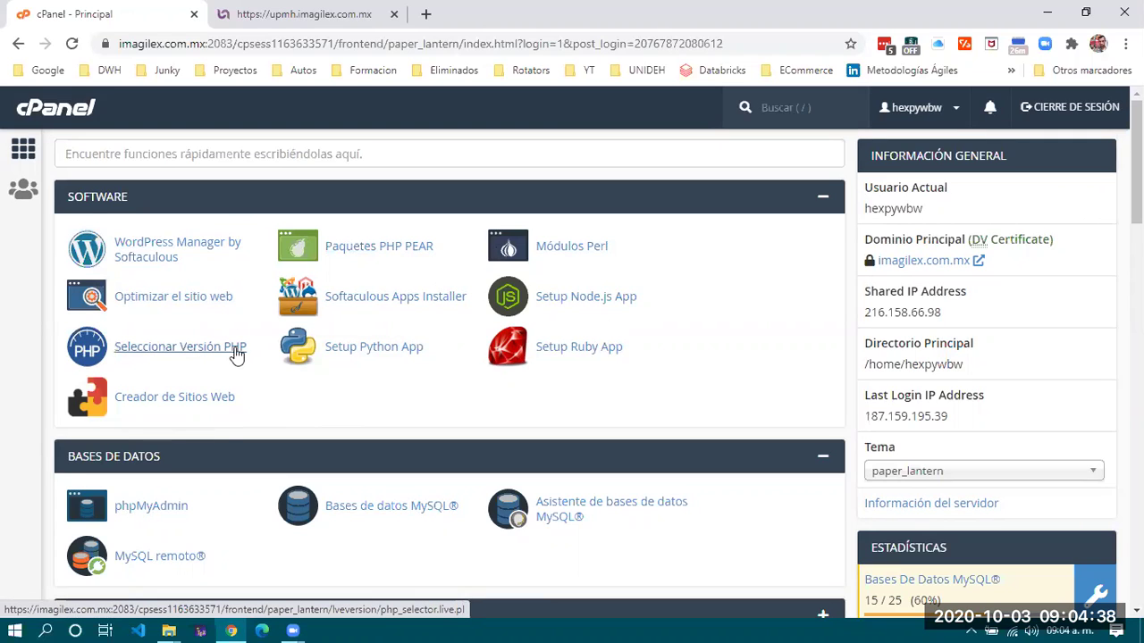
# Expand the Correo Electrónico section and bring the Dominios tools with Subdominios into view.
pyautogui.scroll(-3, 460, 383)
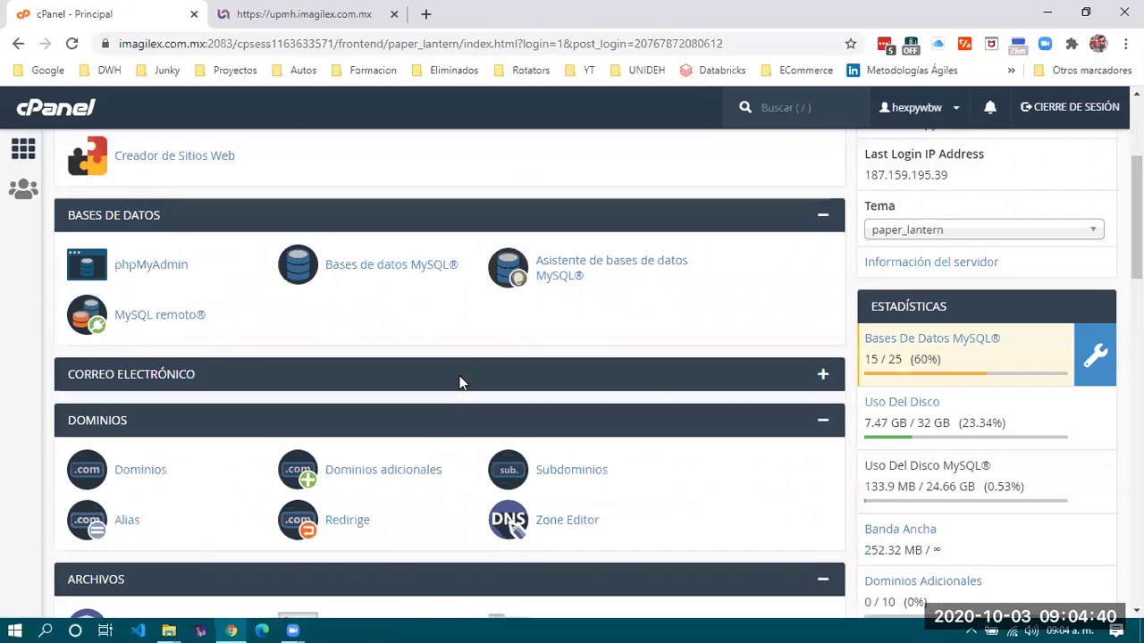
pyautogui.scroll(-1, 362, 278)
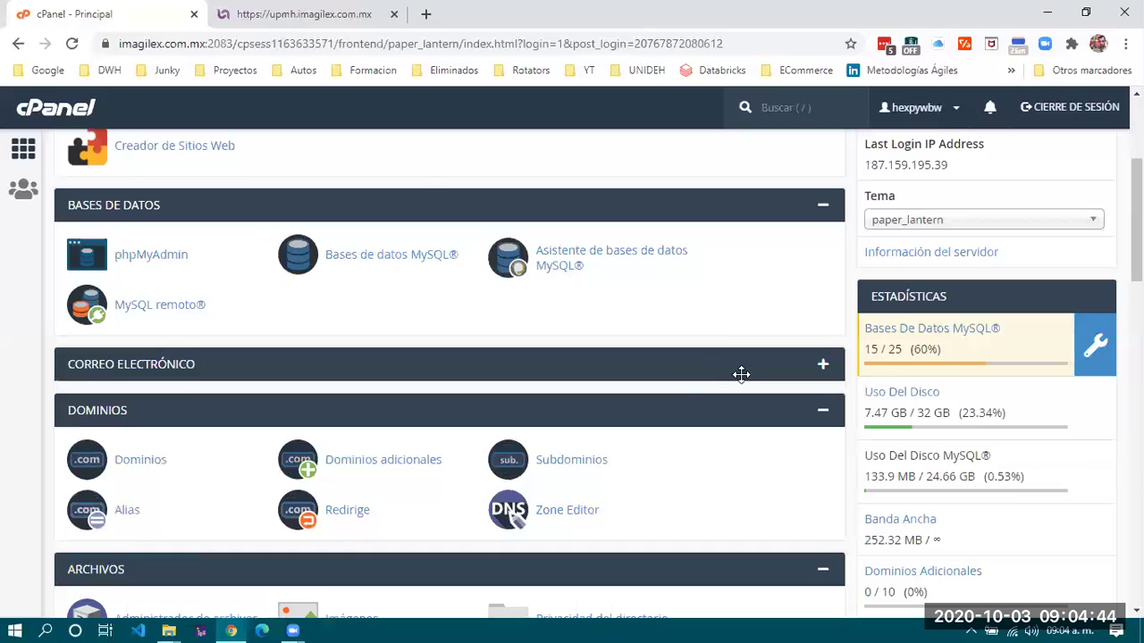
pyautogui.click(823, 364)
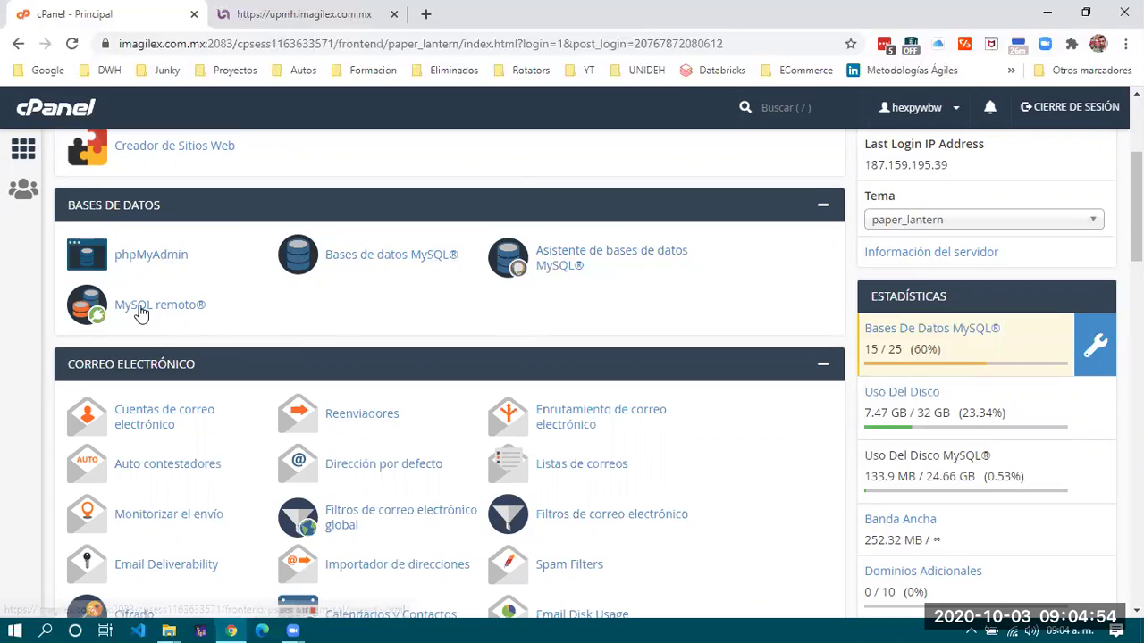
pyautogui.scroll(-2, 460, 320)
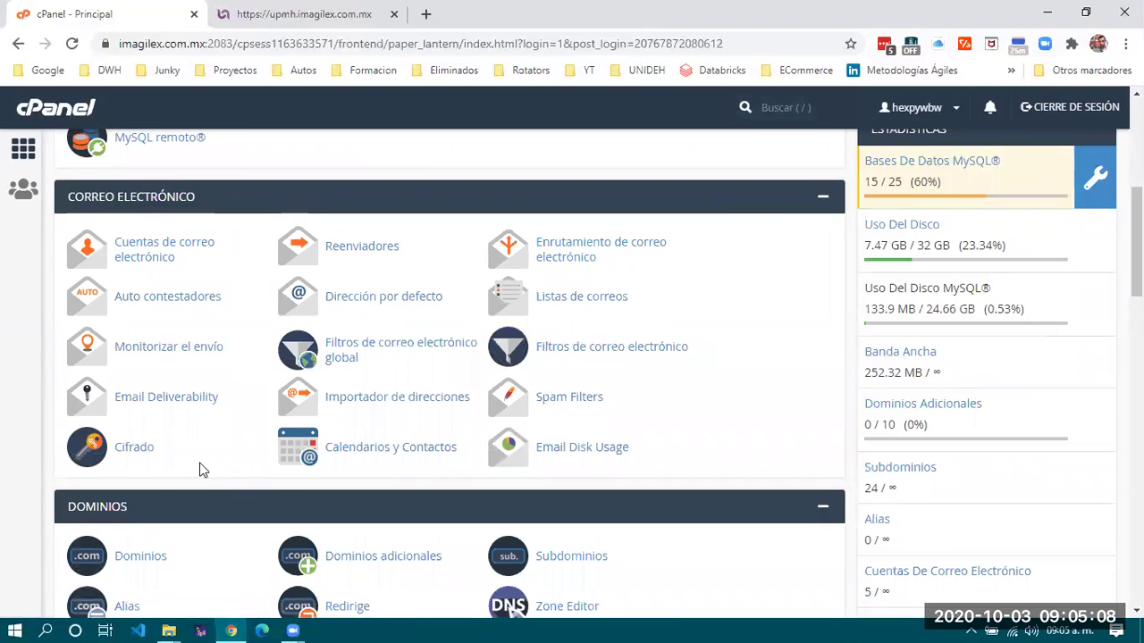
pyautogui.scroll(-1, 203, 465)
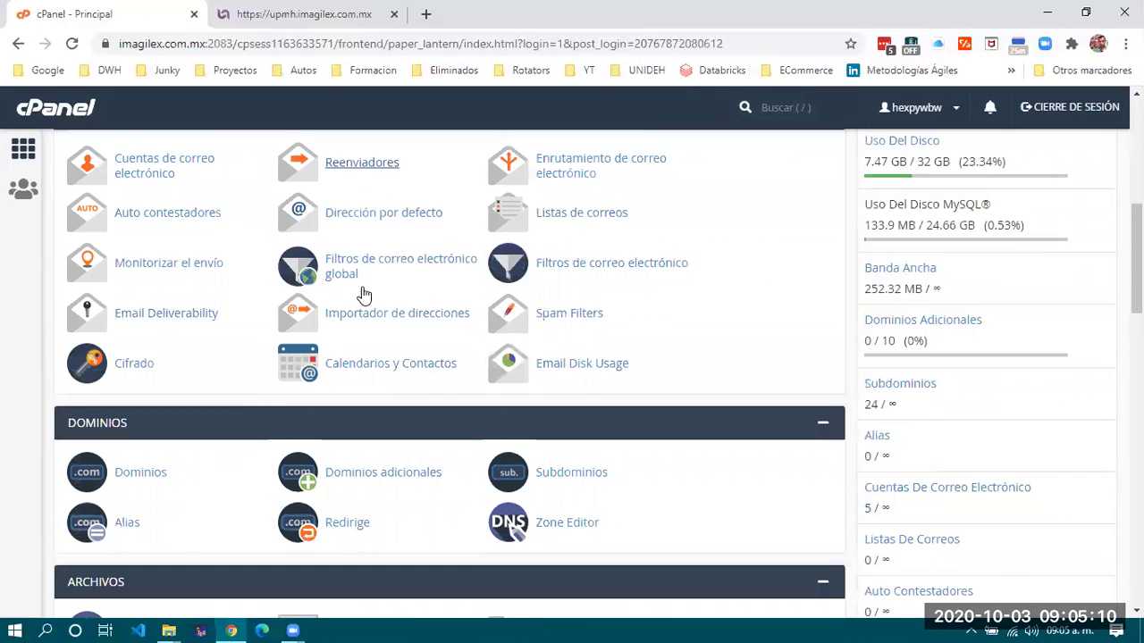
pyautogui.scroll(-1, 303, 358)
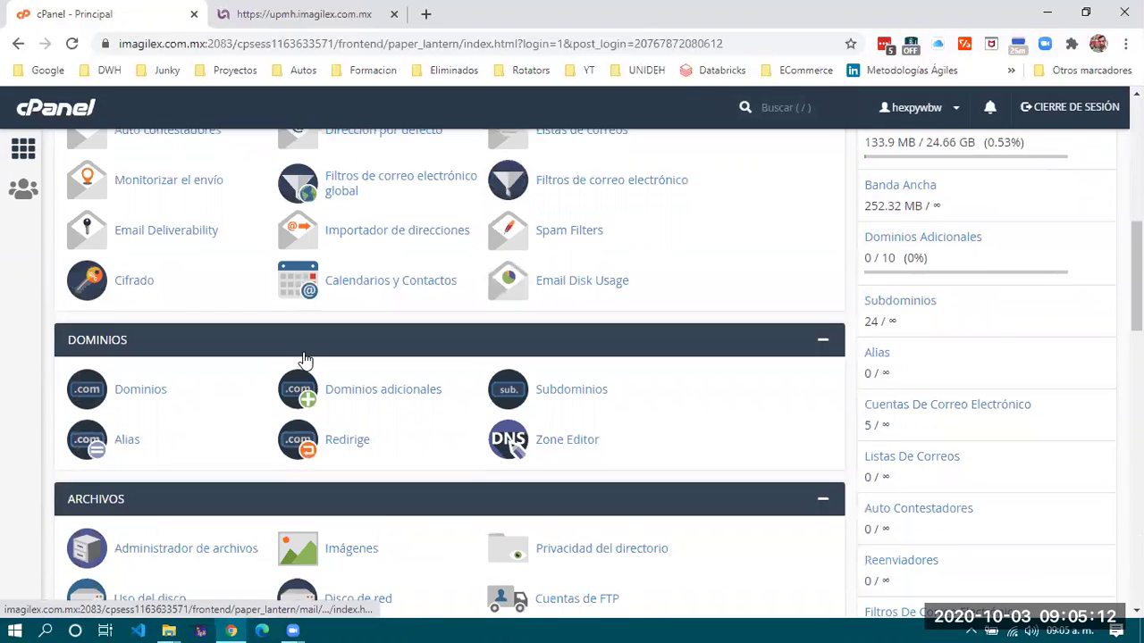
pyautogui.scroll(-2, 304, 357)
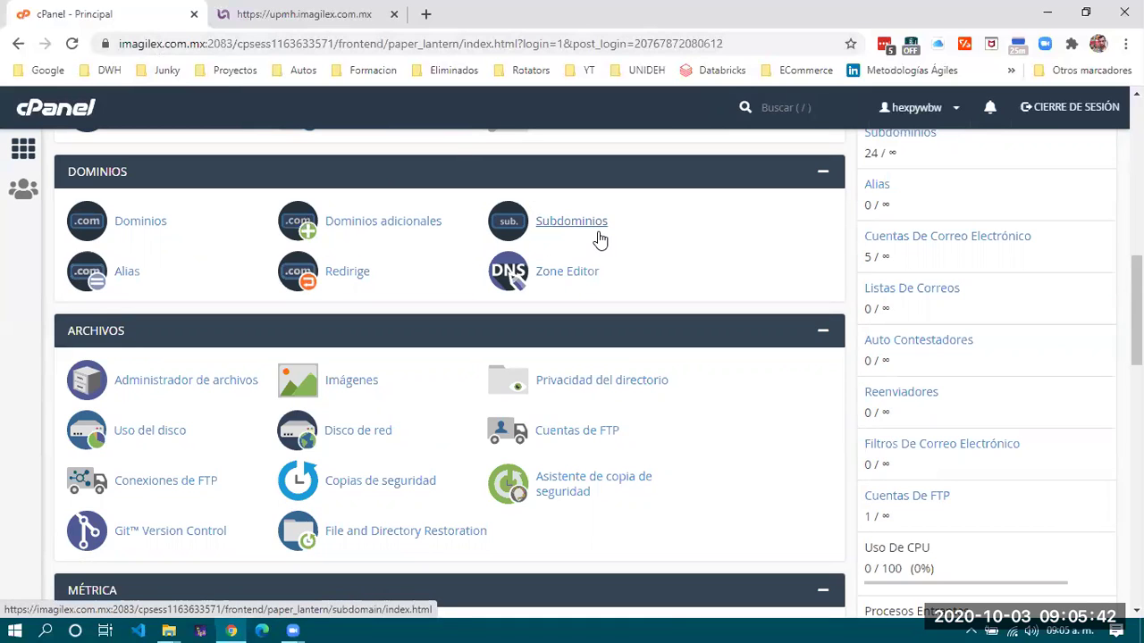
pyautogui.scroll(-1, 600, 241)
pyautogui.scroll(2, 597, 242)
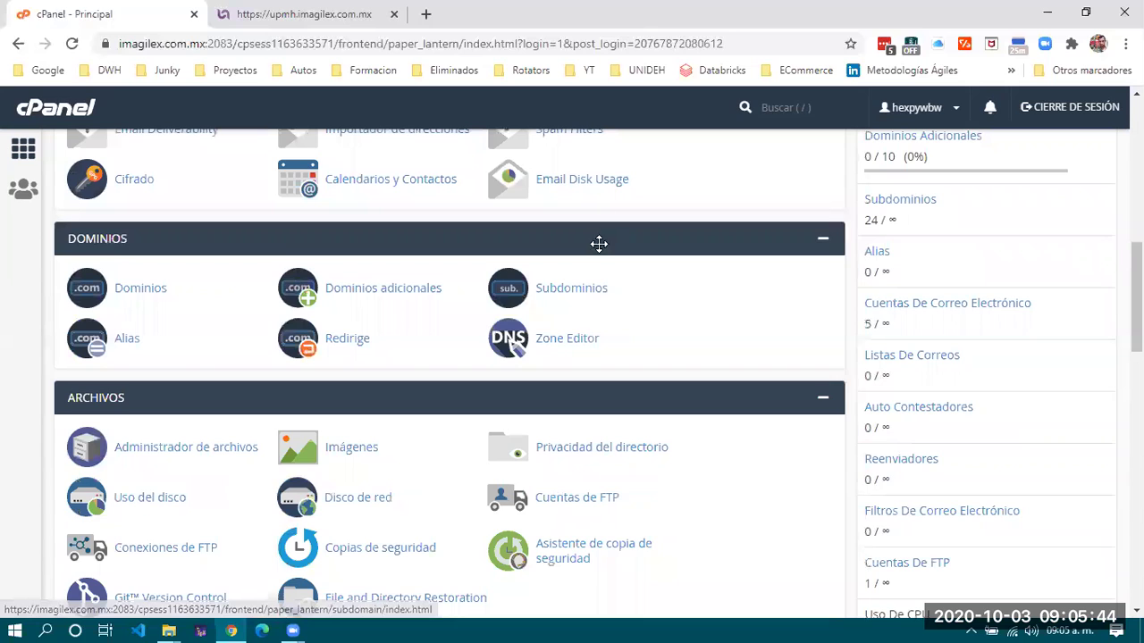
pyautogui.scroll(-1, 592, 294)
# Open Subdominios in a new background tab, staying on the cPanel dashboard.
pyautogui.rightClick(587, 222)
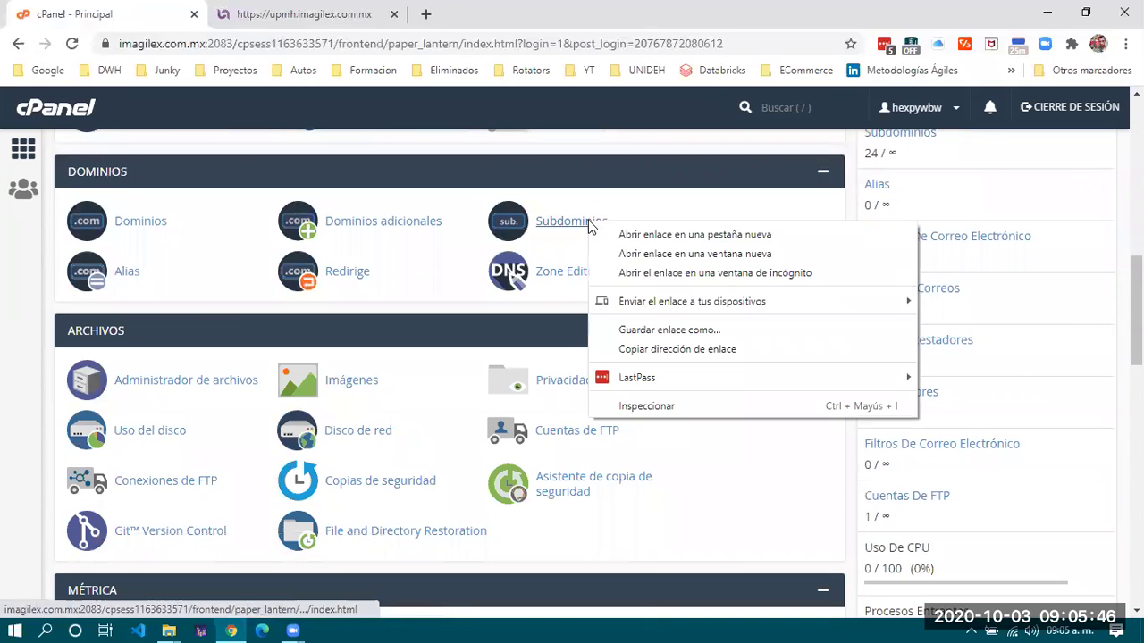
pyautogui.click(631, 235)
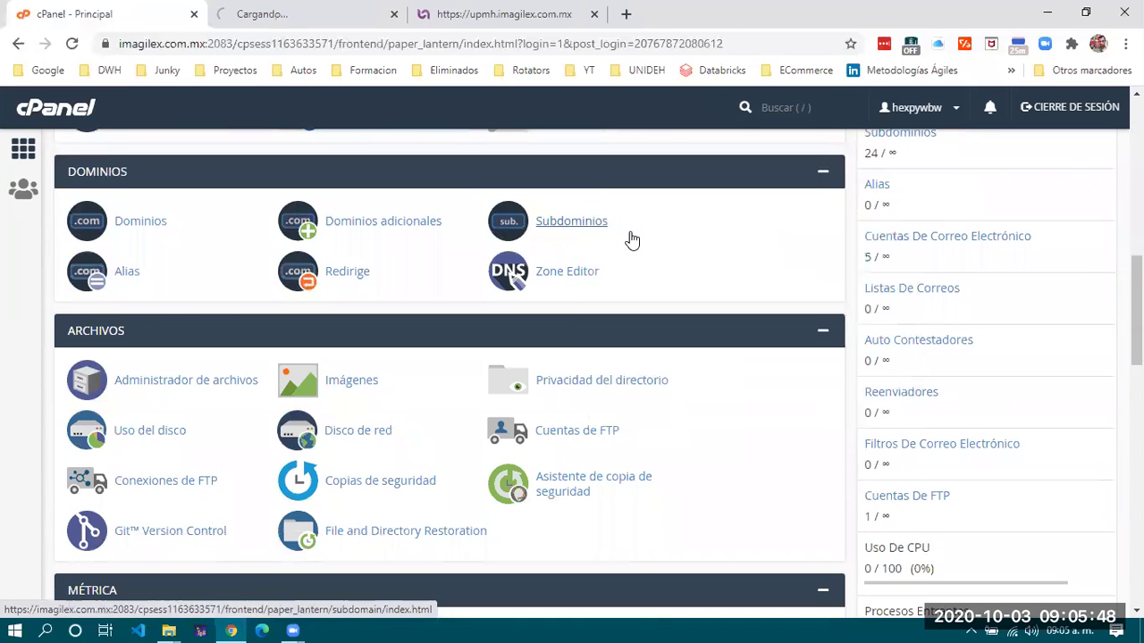
pyautogui.scroll(-2, 650, 292)
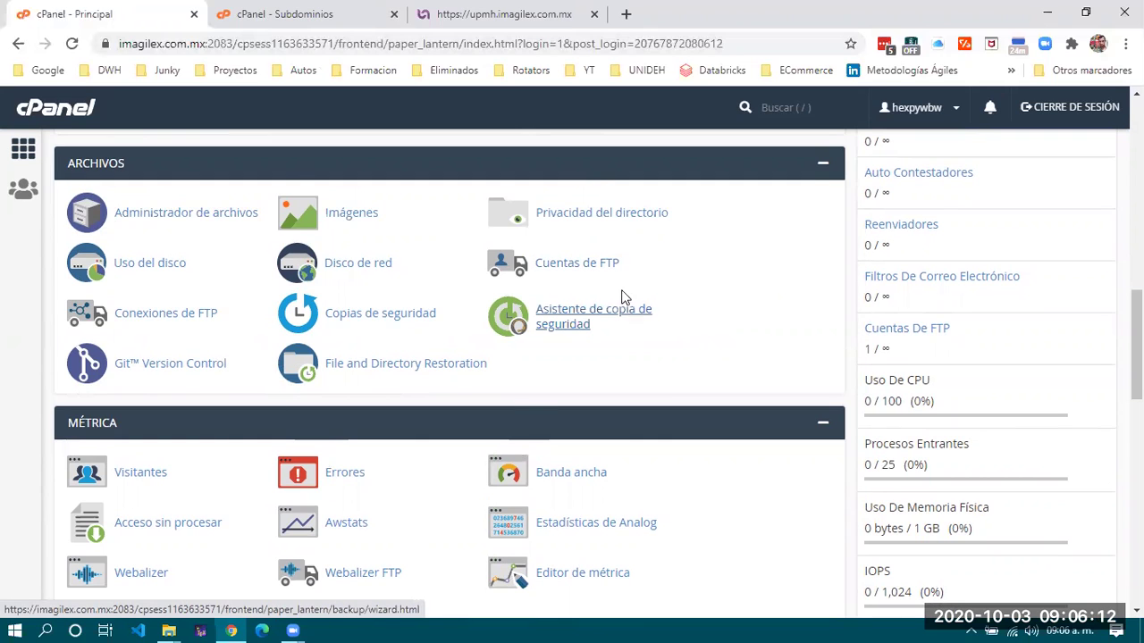
pyautogui.scroll(-1, 527, 402)
pyautogui.scroll(-2, 527, 404)
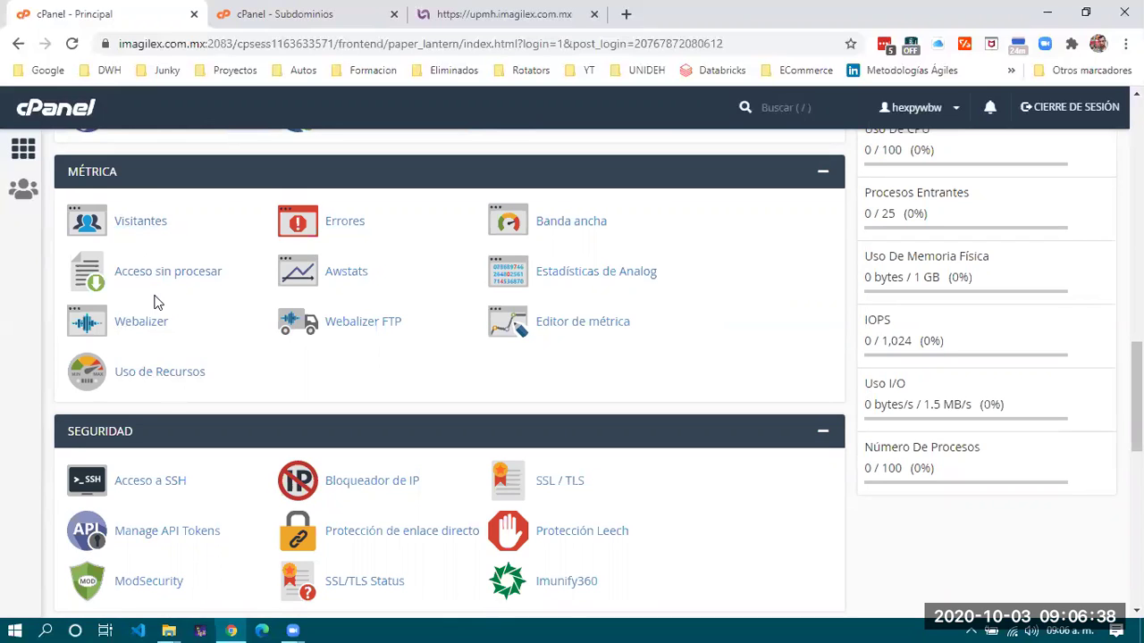
pyautogui.scroll(-3, 154, 303)
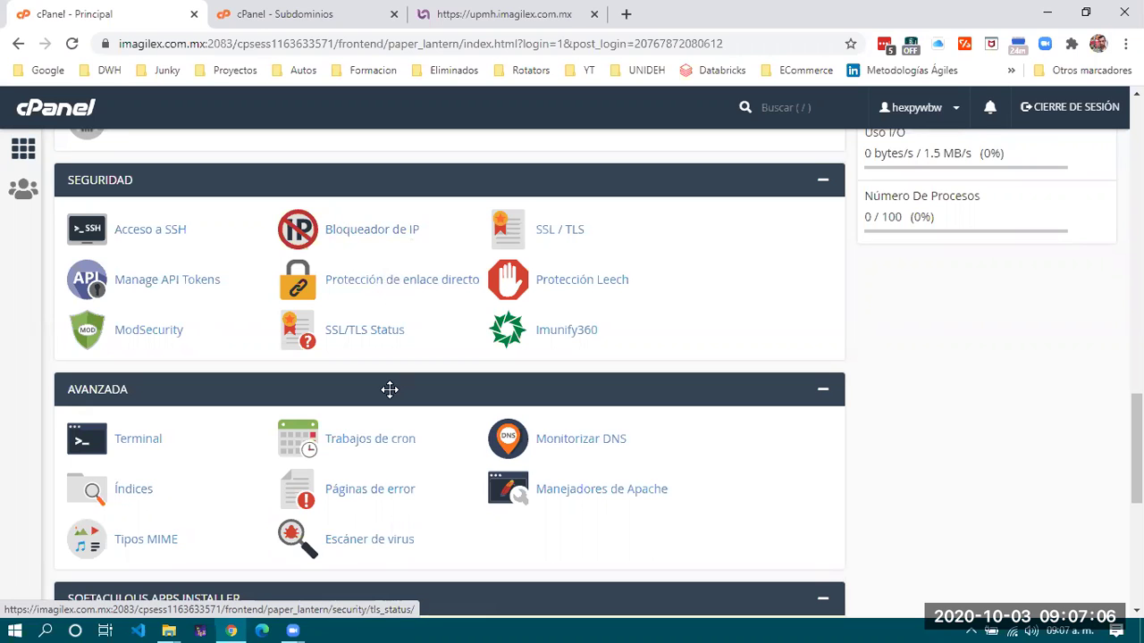
pyautogui.scroll(-3, 390, 390)
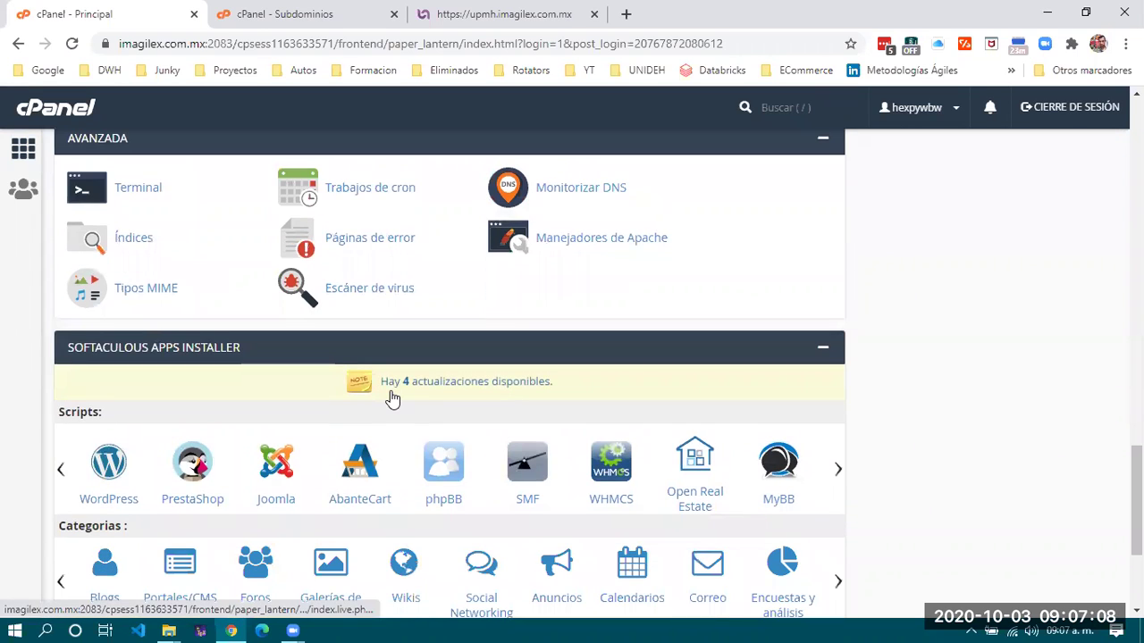
pyautogui.scroll(-2, 390, 398)
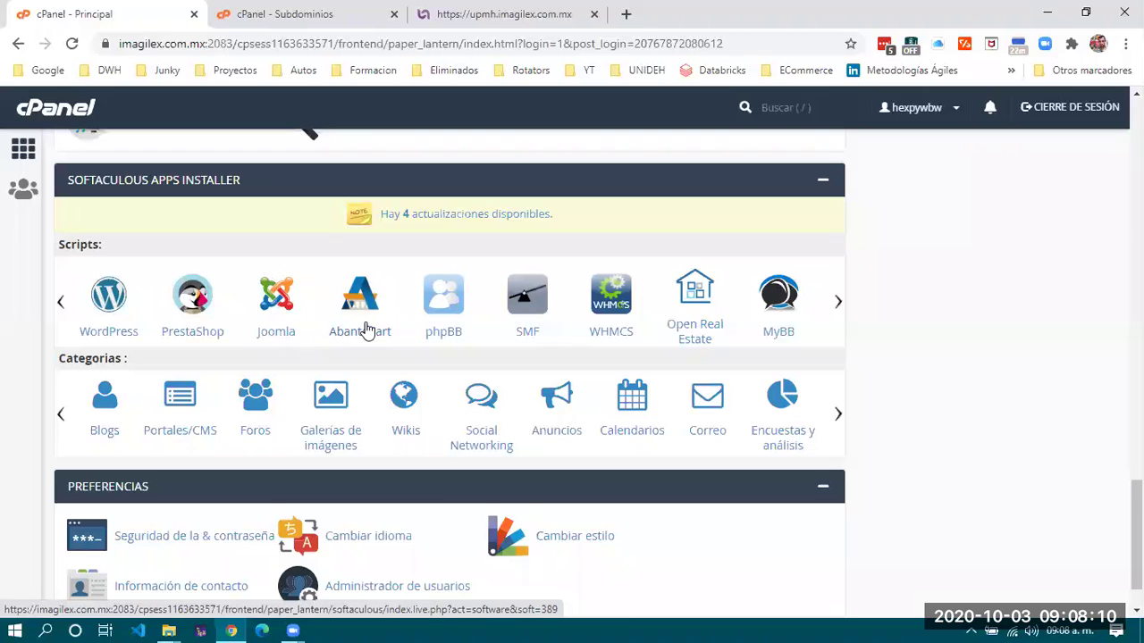
pyautogui.scroll(-1, 469, 475)
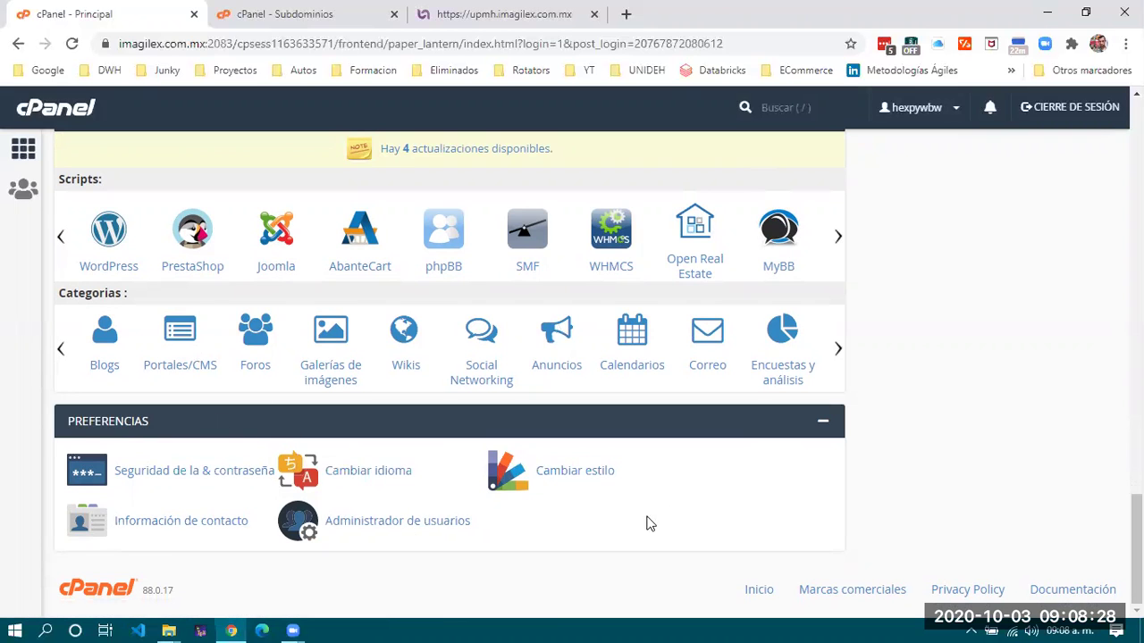
pyautogui.scroll(3, 641, 533)
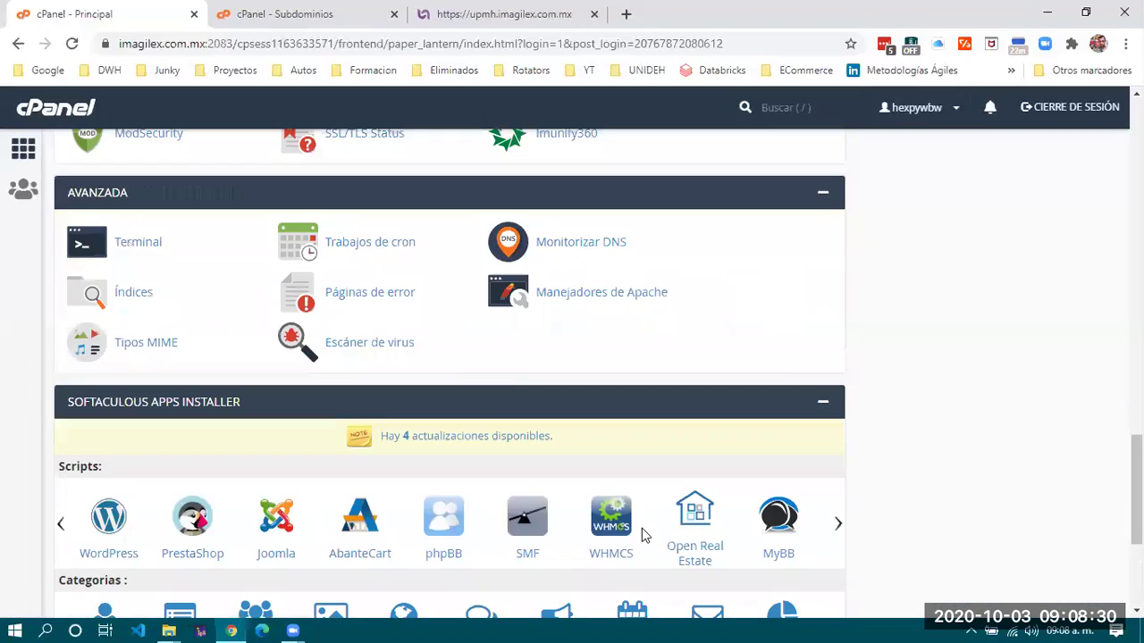
pyautogui.scroll(15, 642, 533)
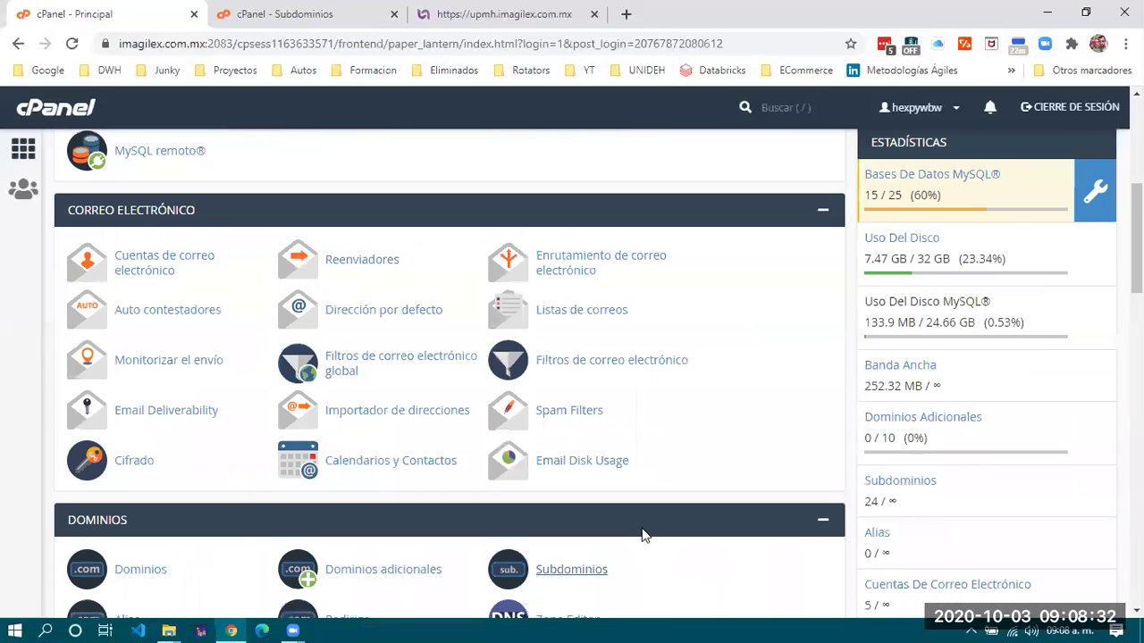
pyautogui.scroll(5, 260, 148)
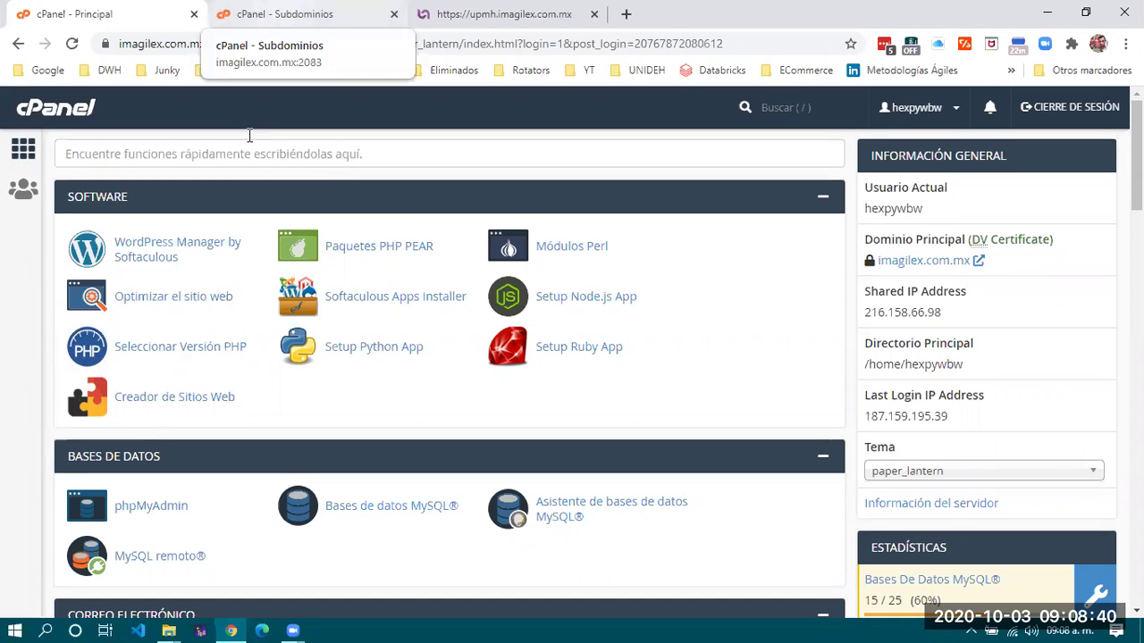
pyautogui.hotkey('ctrl', 'Tab')
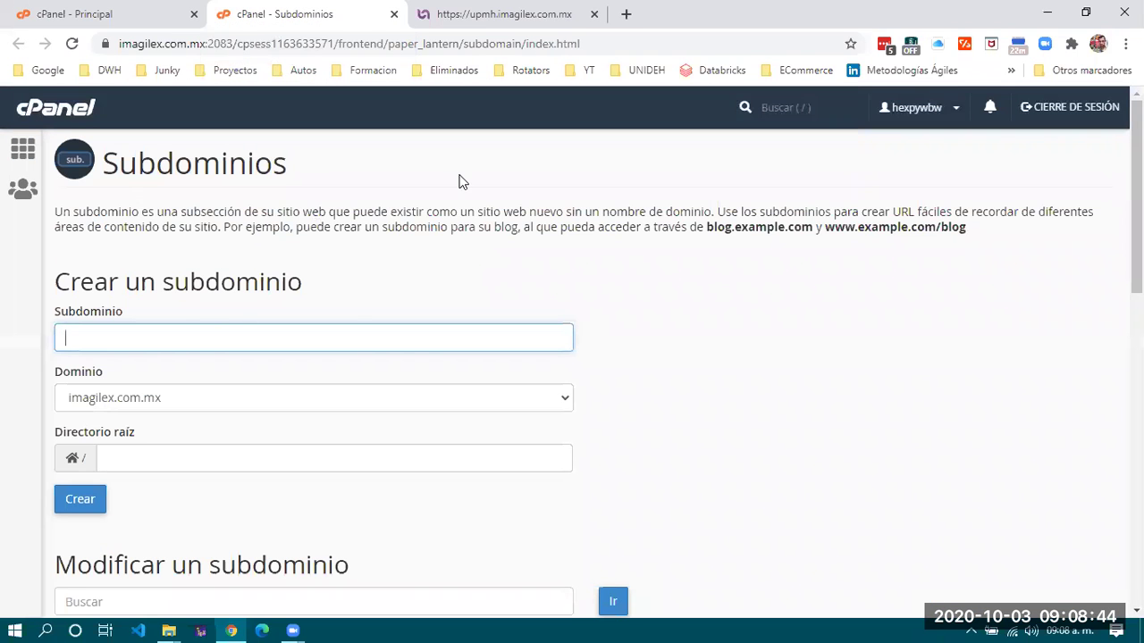
pyautogui.scroll(-2, 505, 258)
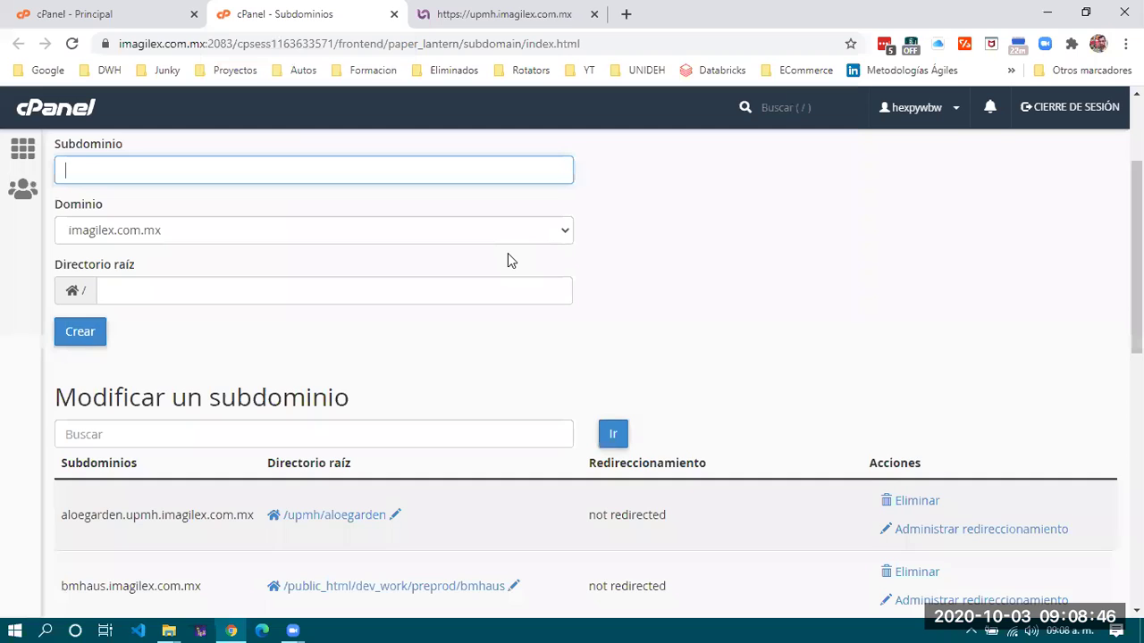
pyautogui.scroll(-2, 507, 259)
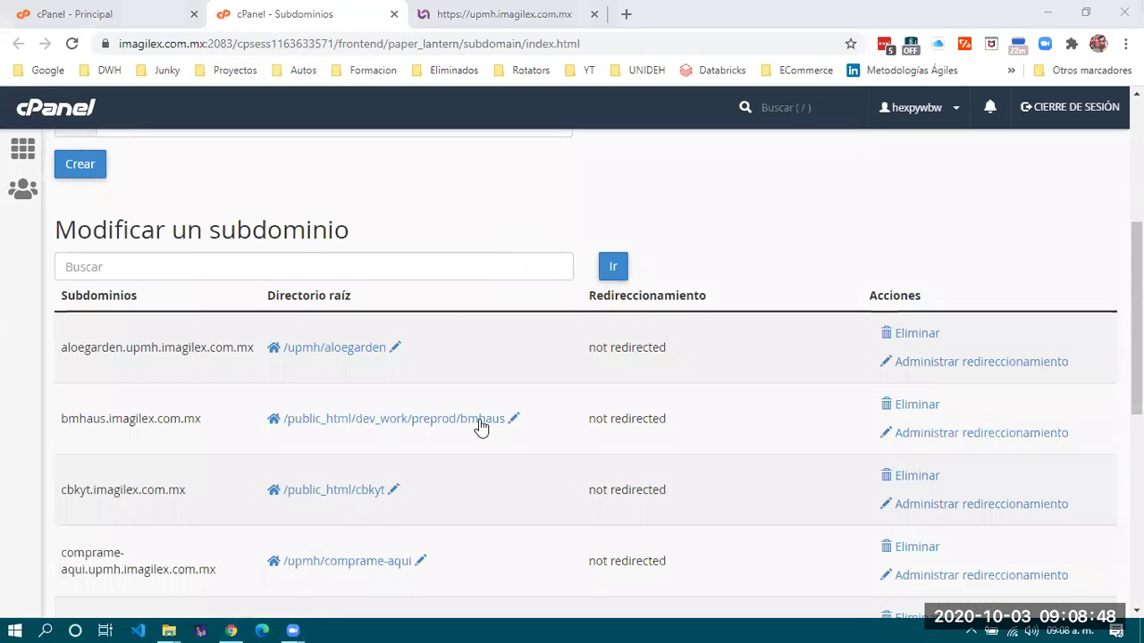
pyautogui.scroll(-3, 597, 385)
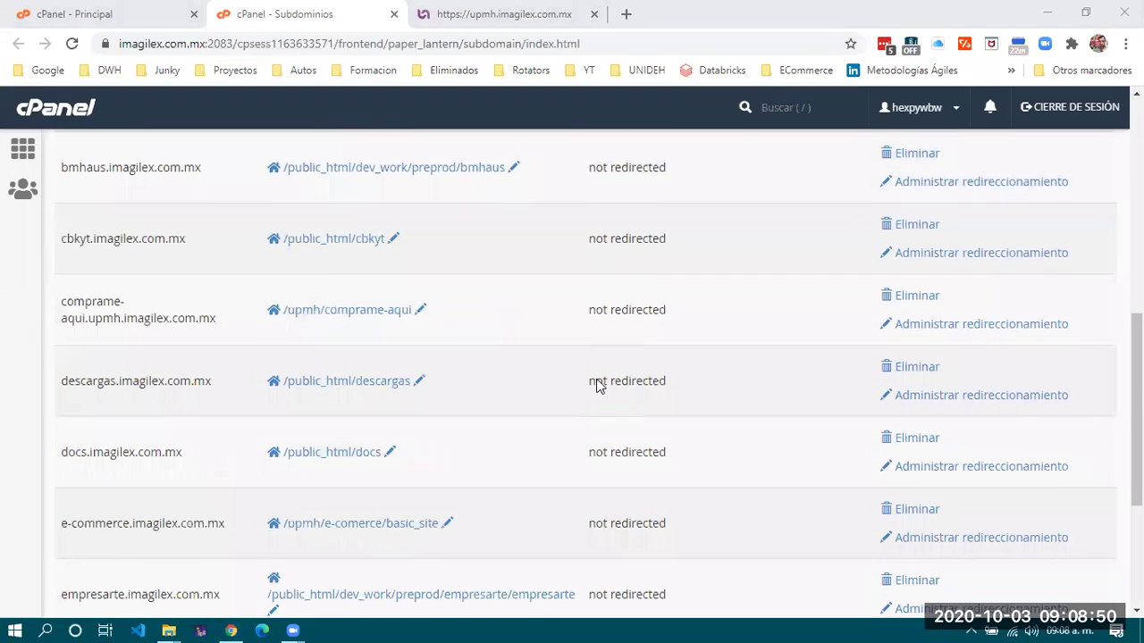
pyautogui.scroll(3, 338, 330)
pyautogui.scroll(1, 342, 343)
pyautogui.moveTo(60, 349); pyautogui.dragTo(252, 360)
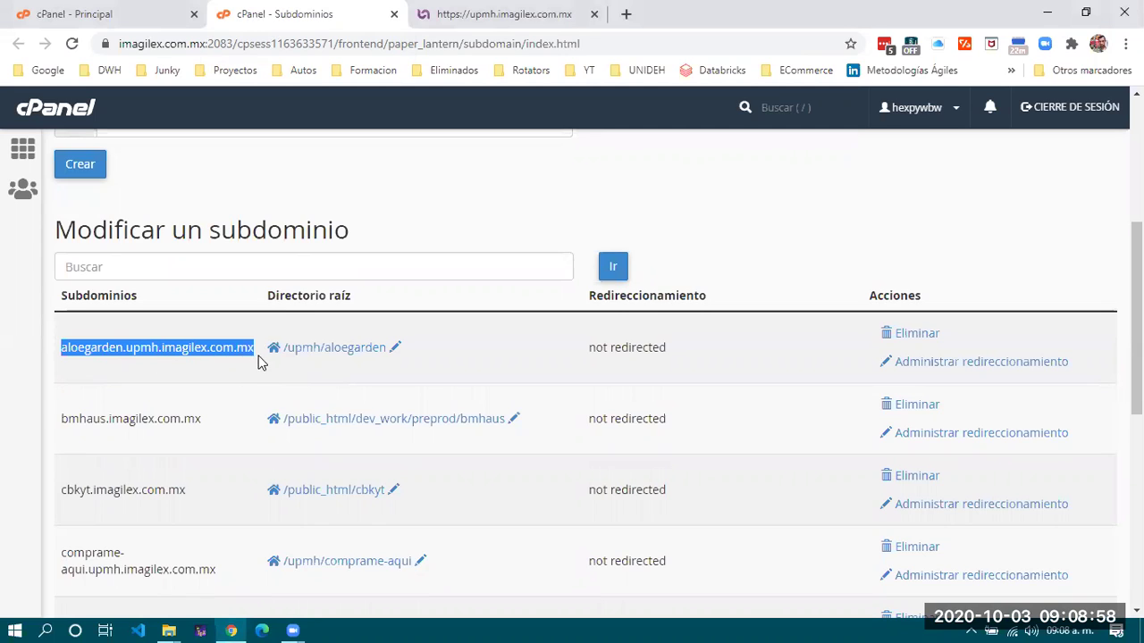
pyautogui.click(162, 347)
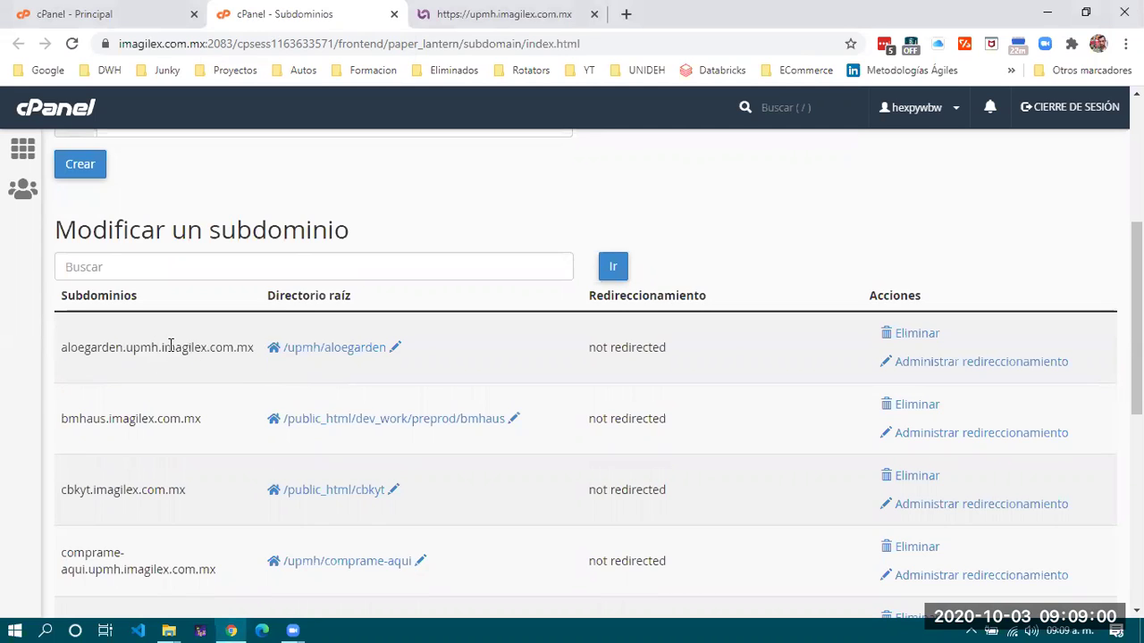
pyautogui.moveTo(170, 347); pyautogui.dragTo(254, 348)
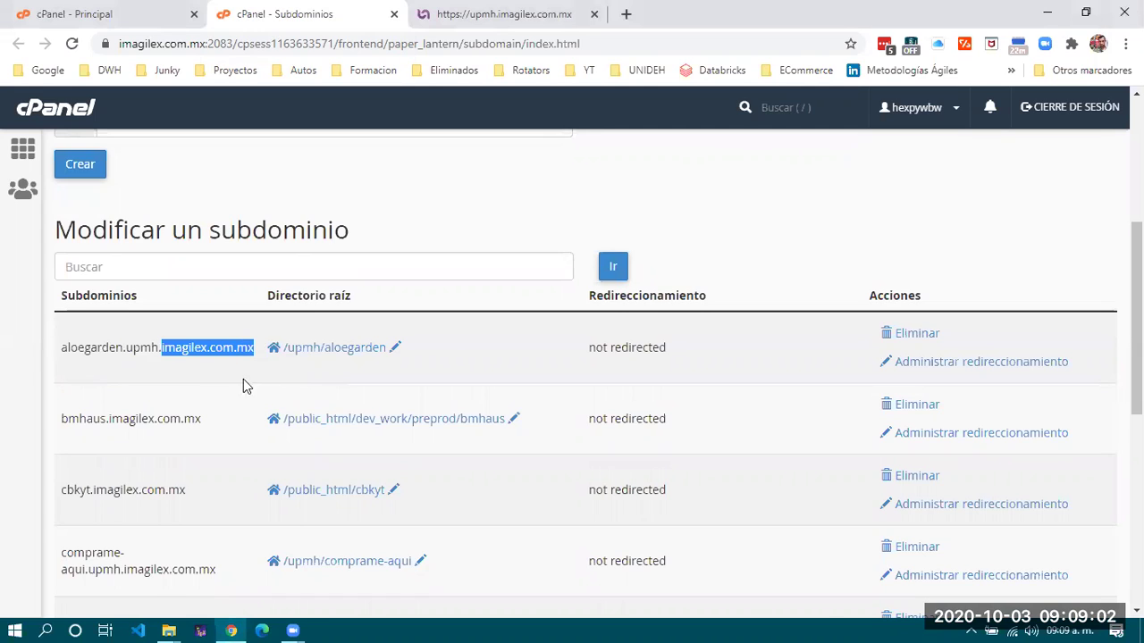
pyautogui.moveTo(61, 347); pyautogui.dragTo(159, 347)
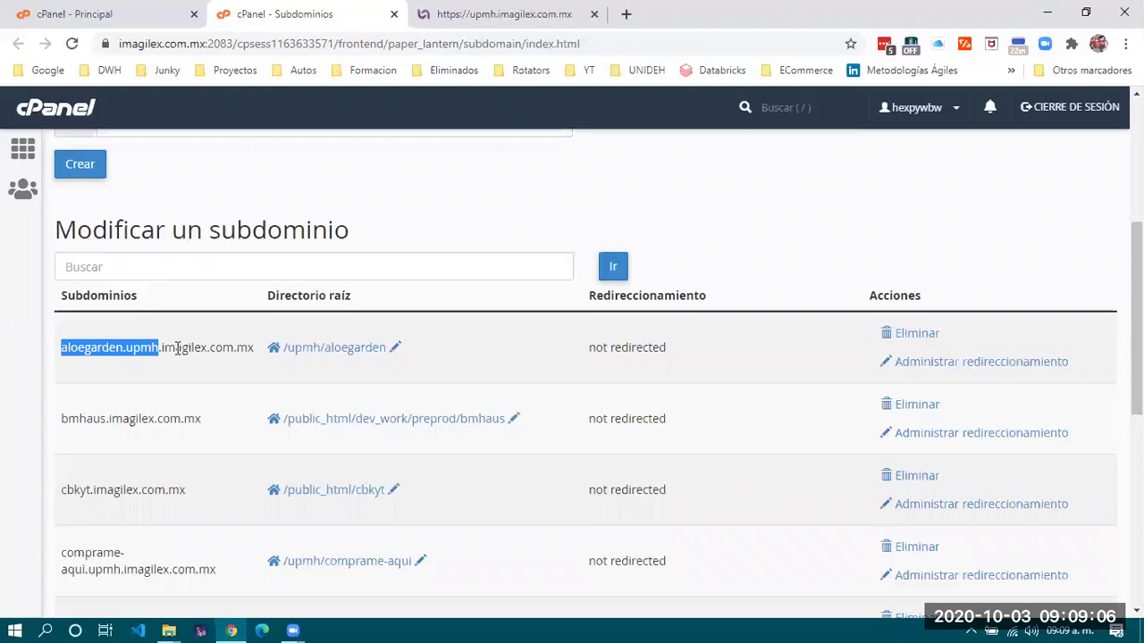
pyautogui.scroll(-1, 221, 353)
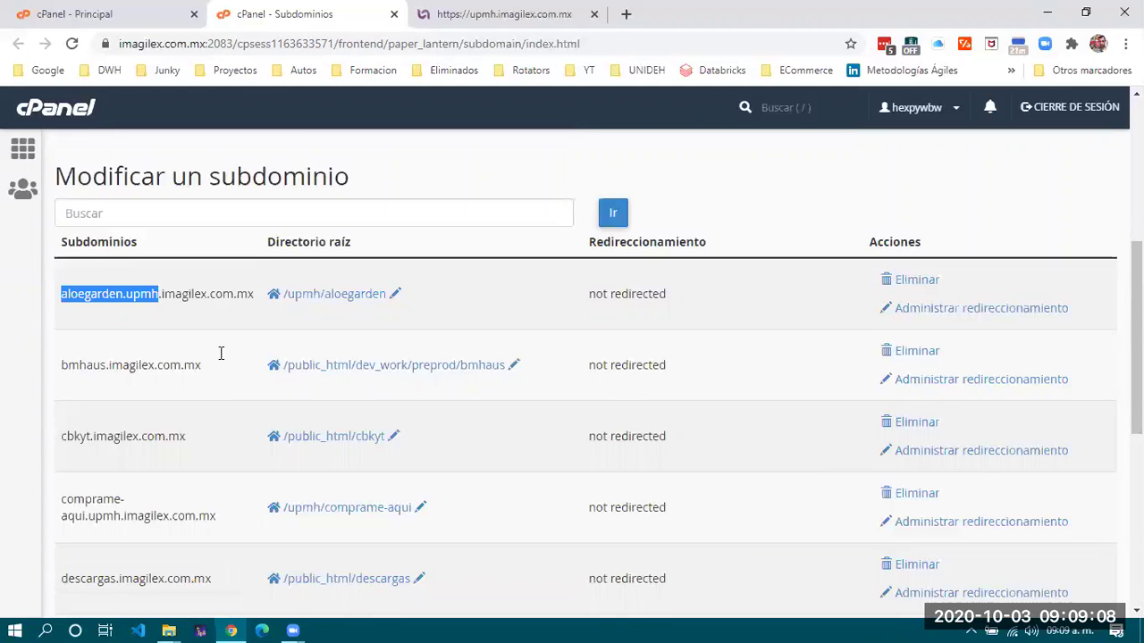
pyautogui.scroll(5, 218, 324)
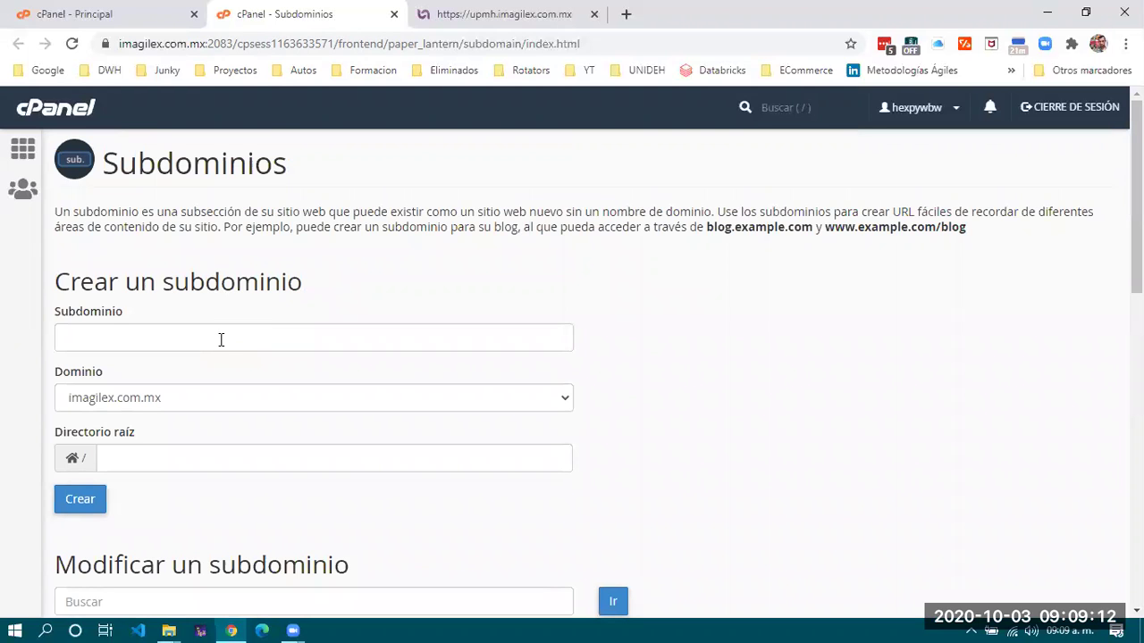
# Enter subdomain 3roE on imagilex.com.mx with root directory 3roE.imagilex.com.mx.
pyautogui.click(73, 338)
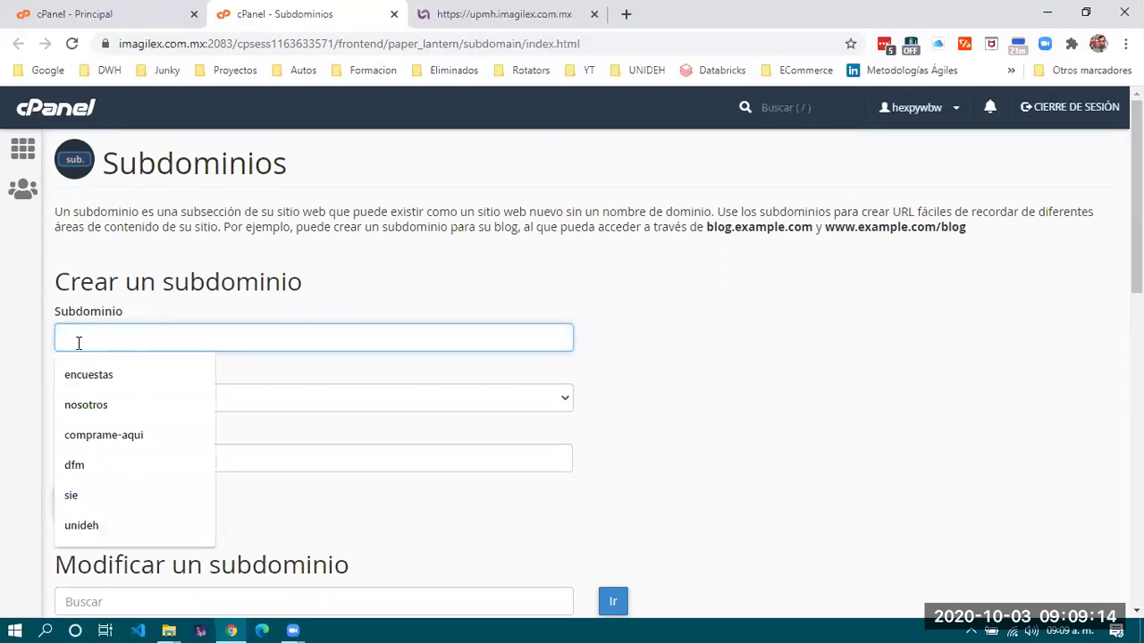
pyautogui.click(689, 313)
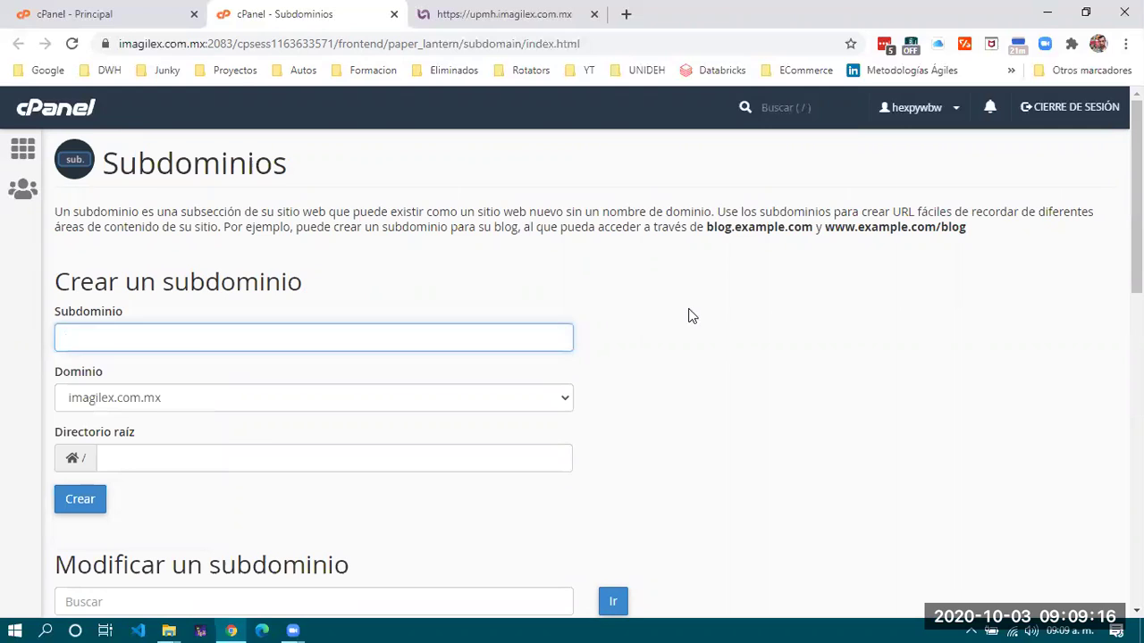
pyautogui.click(170, 342)
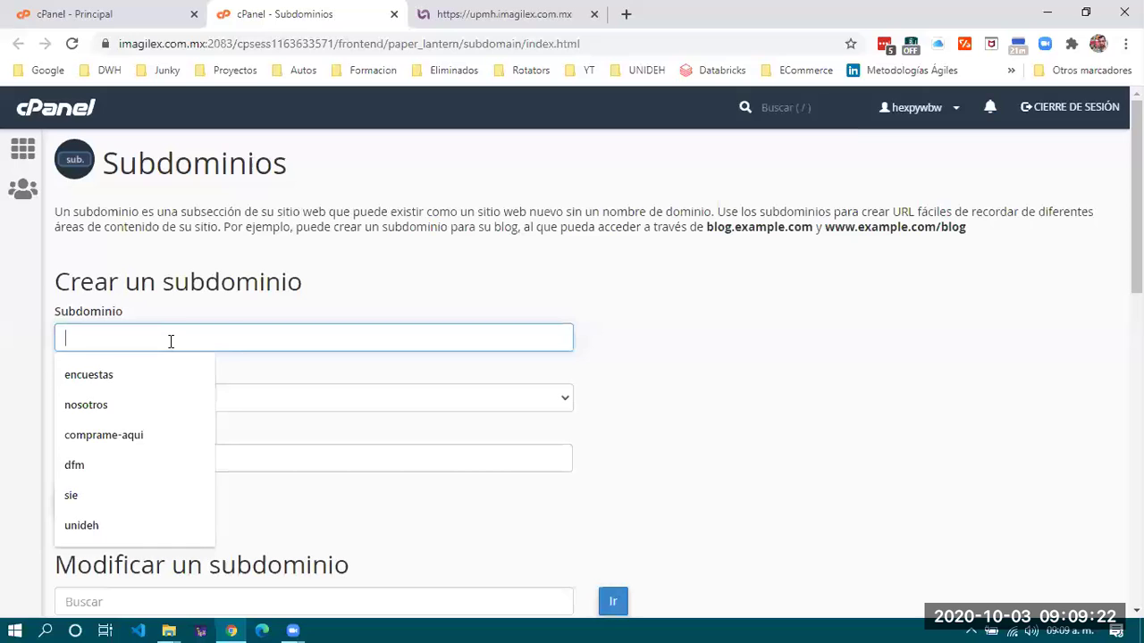
pyautogui.write('3roE')
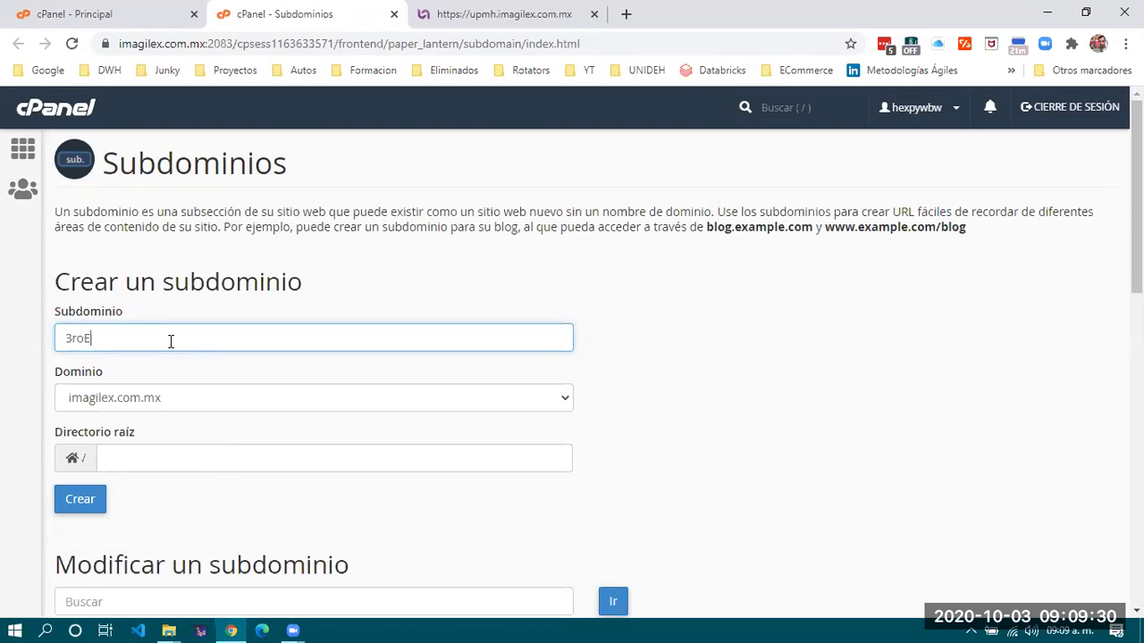
pyautogui.click(60, 336)
pyautogui.click(140, 463)
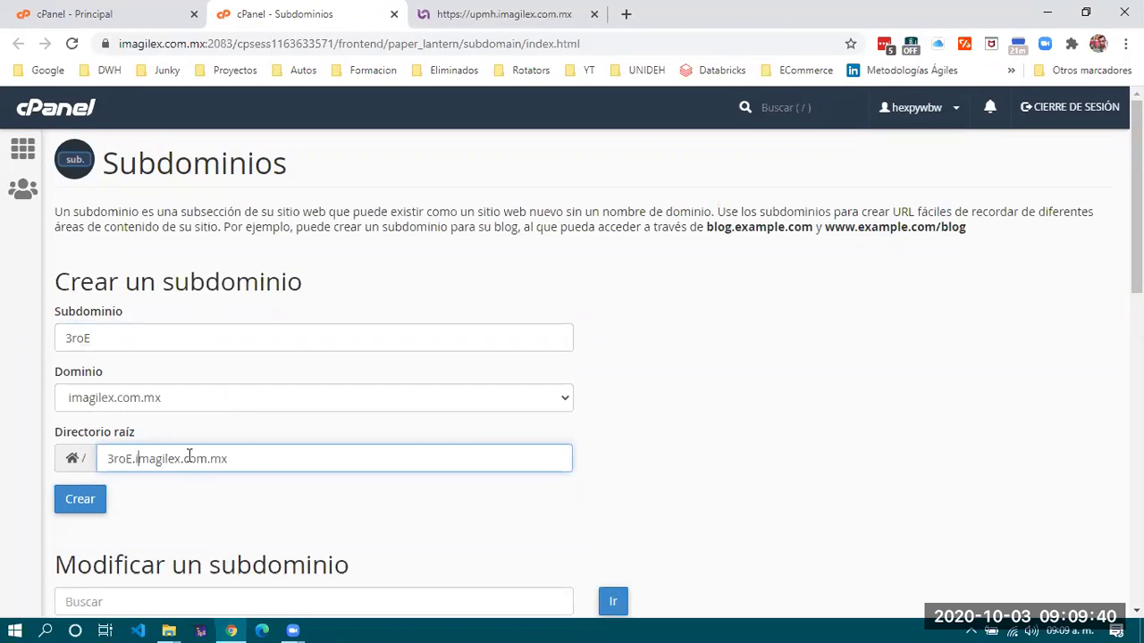
pyautogui.moveTo(256, 459); pyautogui.dragTo(7, 447)
pyautogui.click(176, 483)
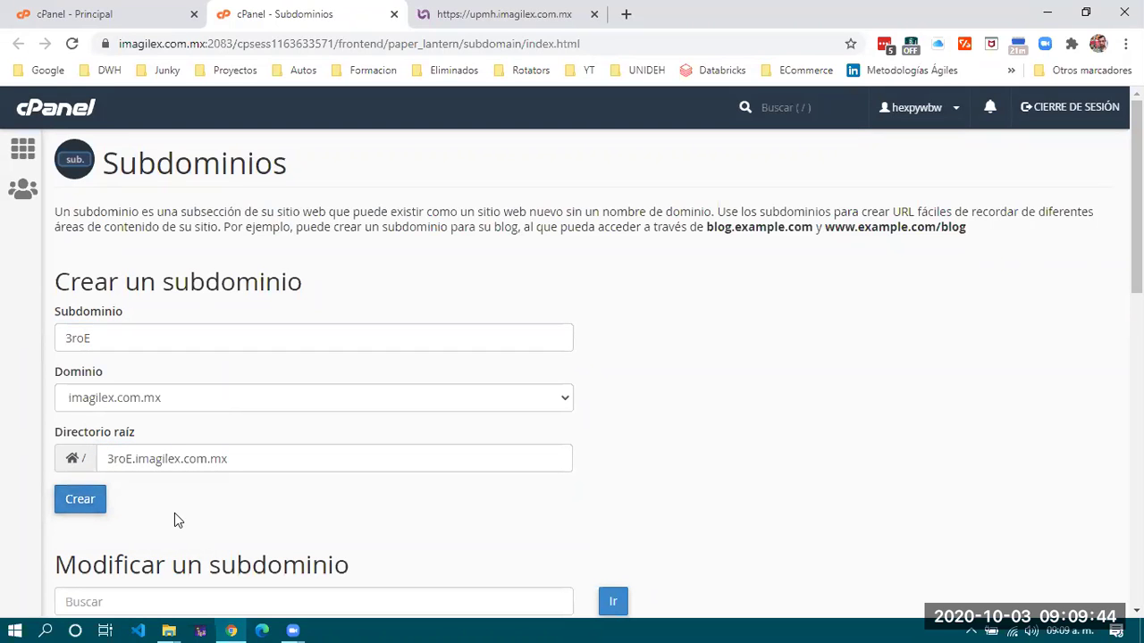
pyautogui.scroll(-4, 175, 513)
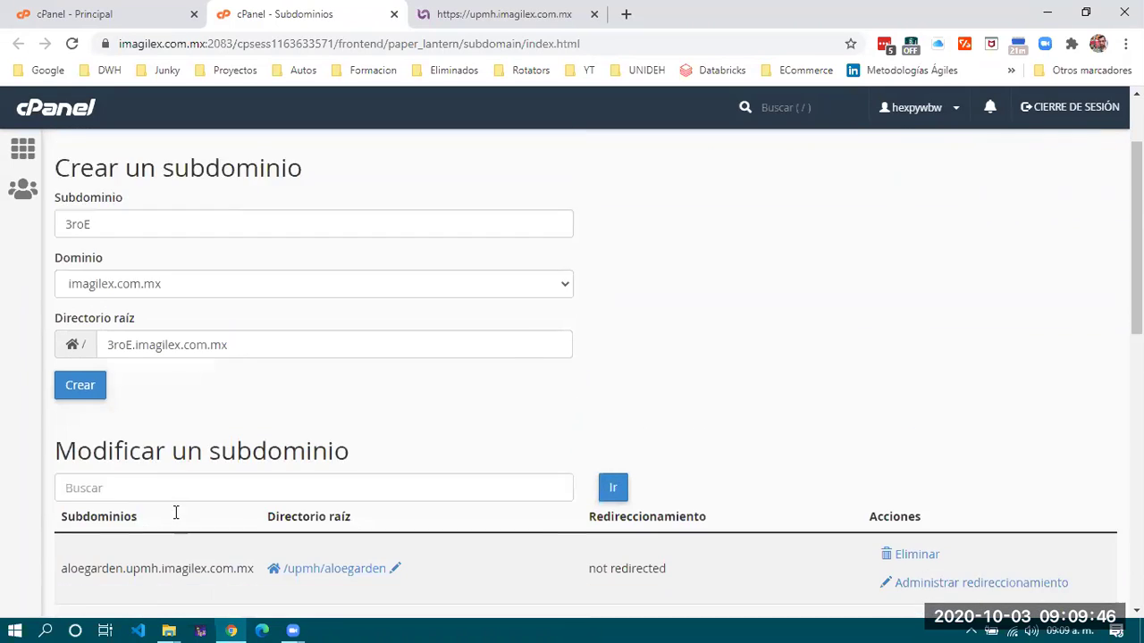
pyautogui.scroll(-2, 174, 516)
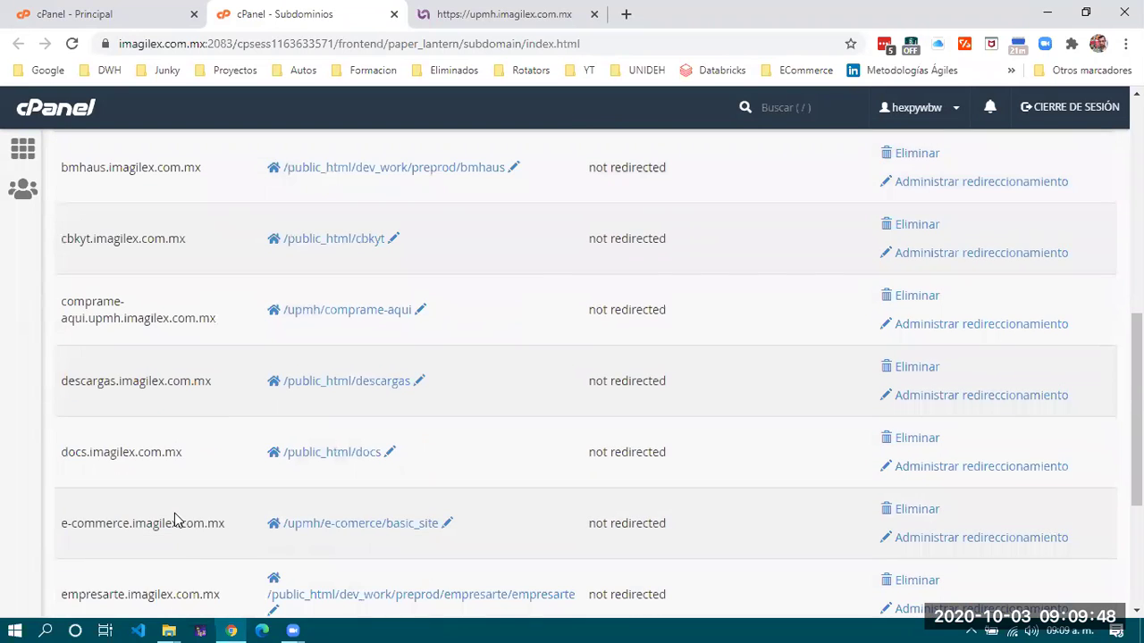
pyautogui.scroll(1, 175, 518)
pyautogui.scroll(2, 175, 517)
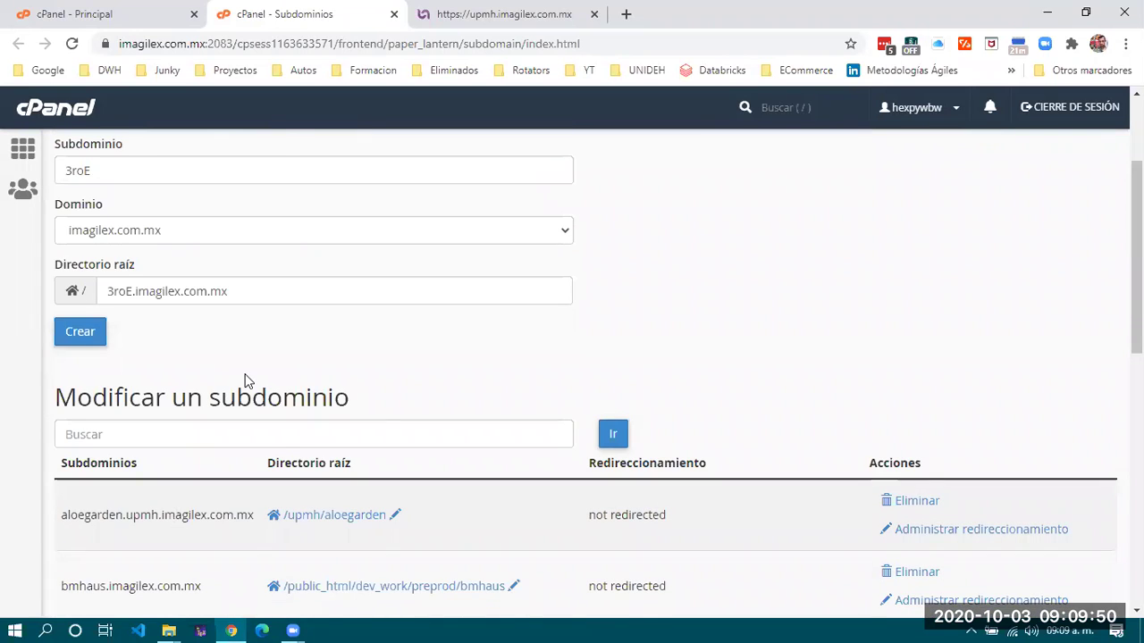
pyautogui.scroll(2, 248, 382)
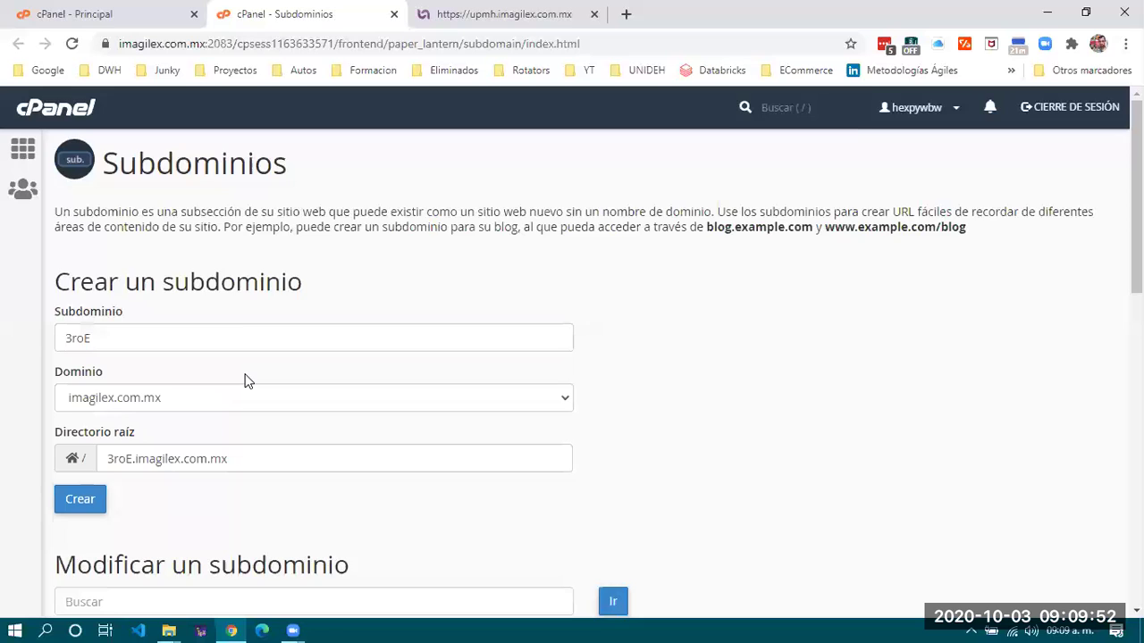
pyautogui.scroll(-1, 247, 380)
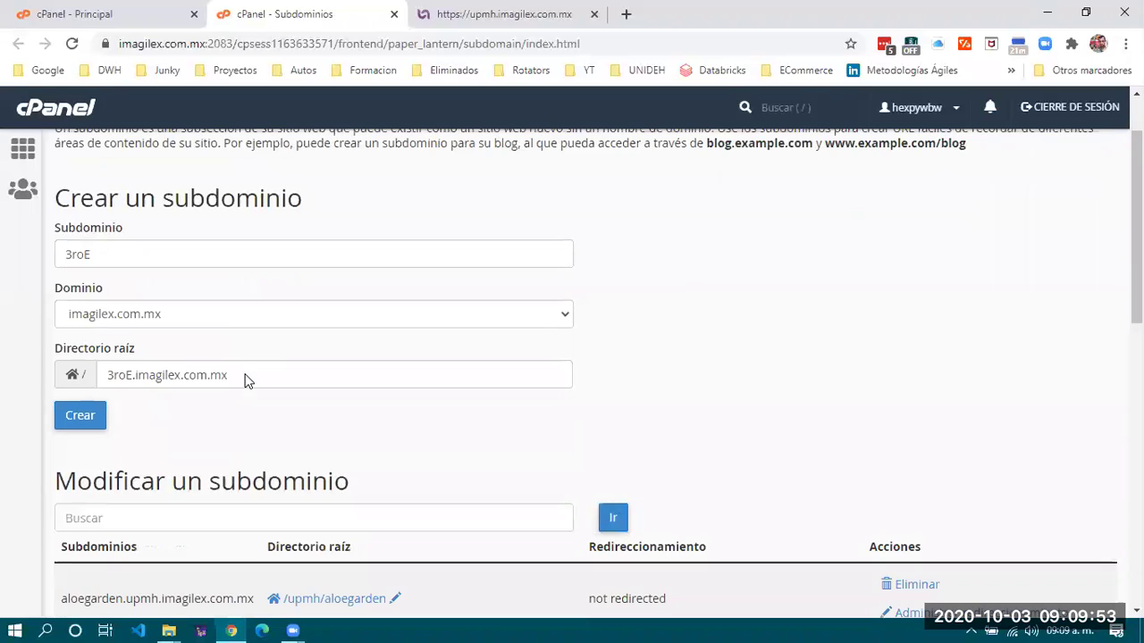
pyautogui.click(8, 629)
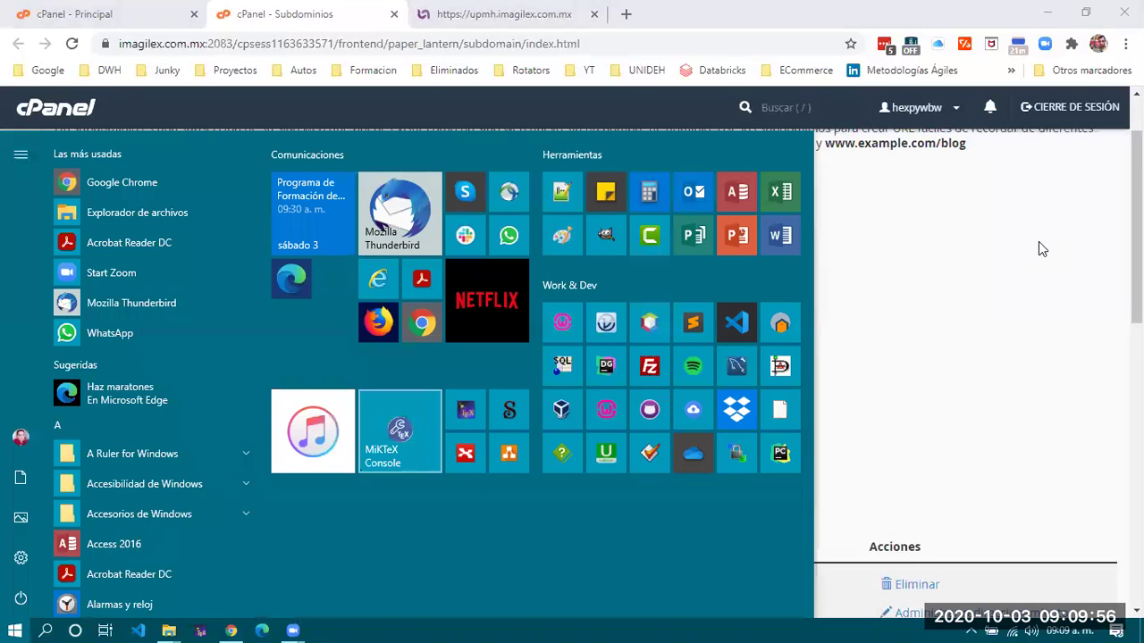
pyautogui.click(1075, 236)
pyautogui.scroll(-1, 683, 390)
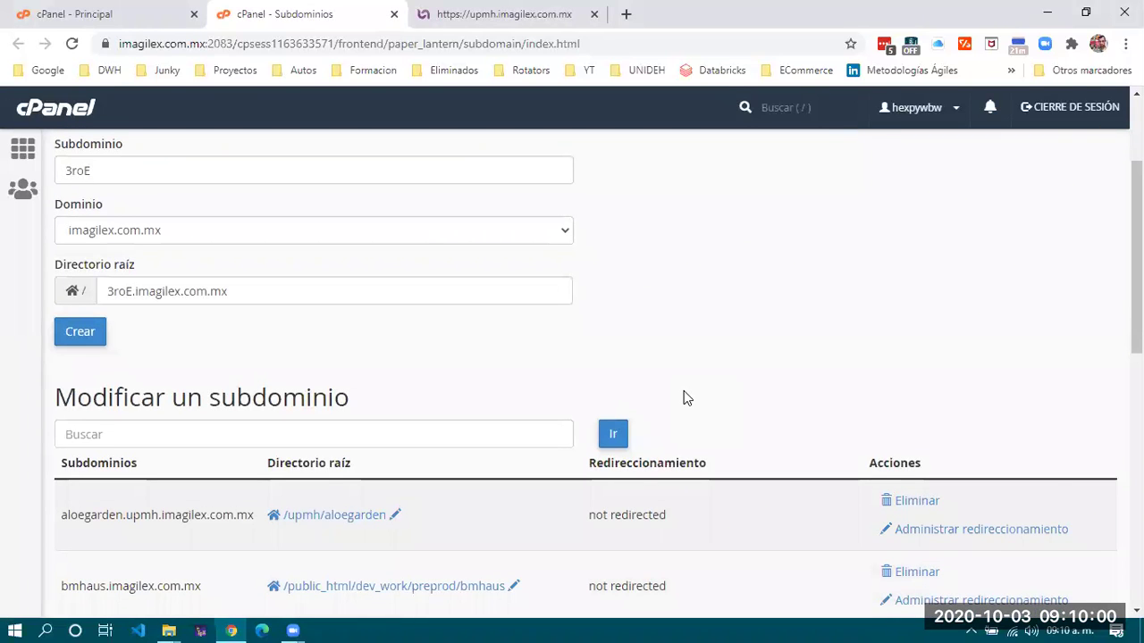
pyautogui.scroll(-2, 684, 397)
pyautogui.scroll(-1, 684, 393)
pyautogui.scroll(5, 684, 393)
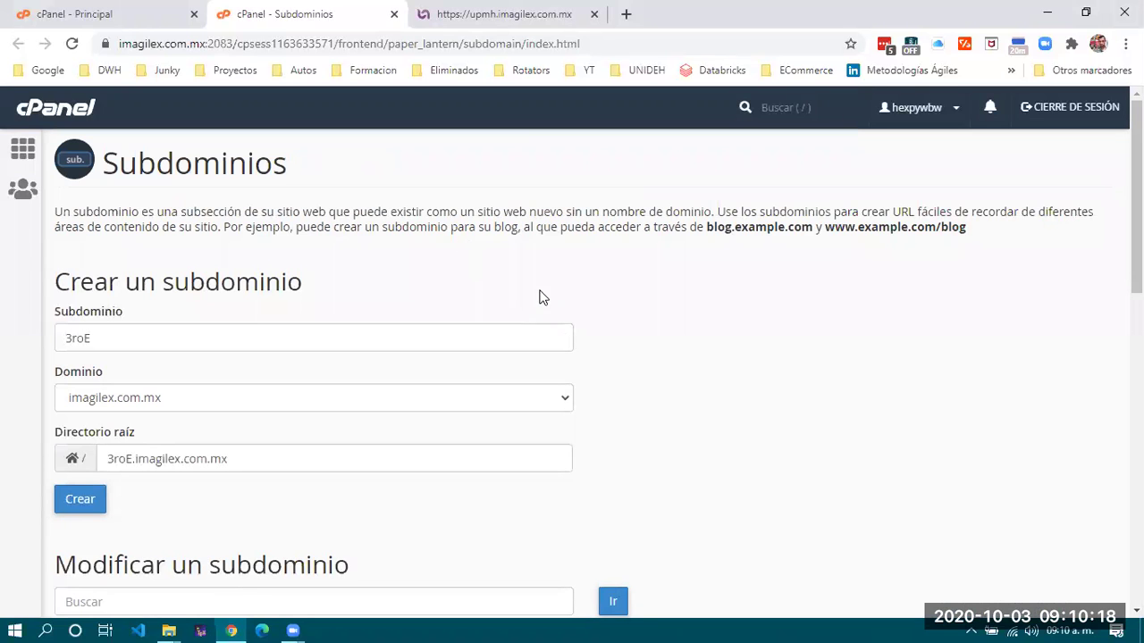
pyautogui.scroll(-7, 535, 268)
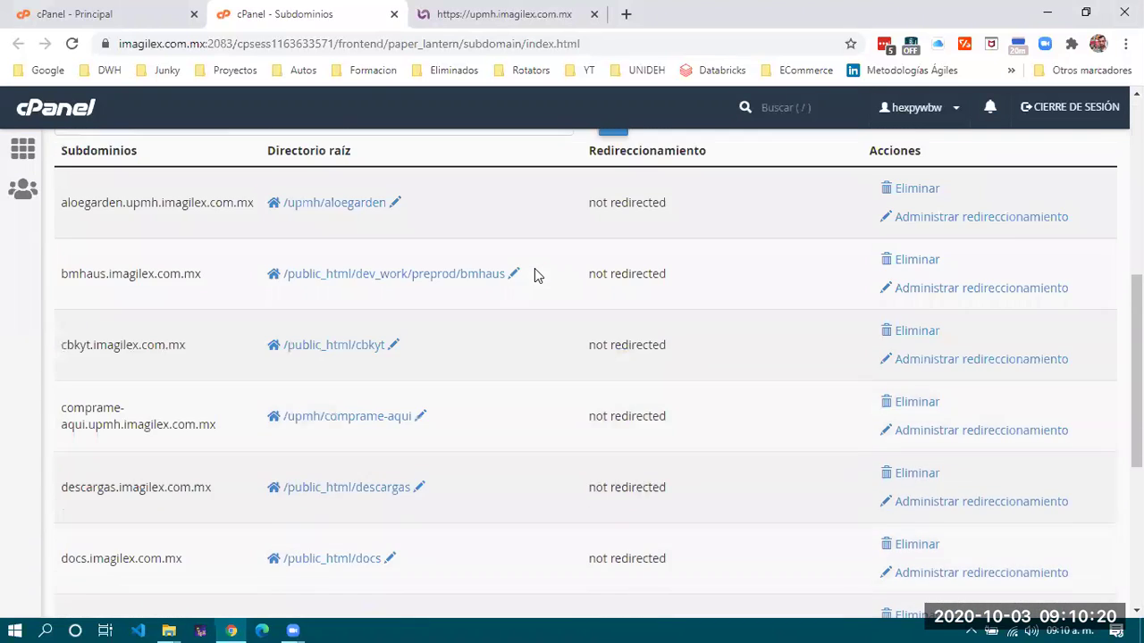
pyautogui.scroll(-3, 535, 276)
pyautogui.scroll(15, 534, 275)
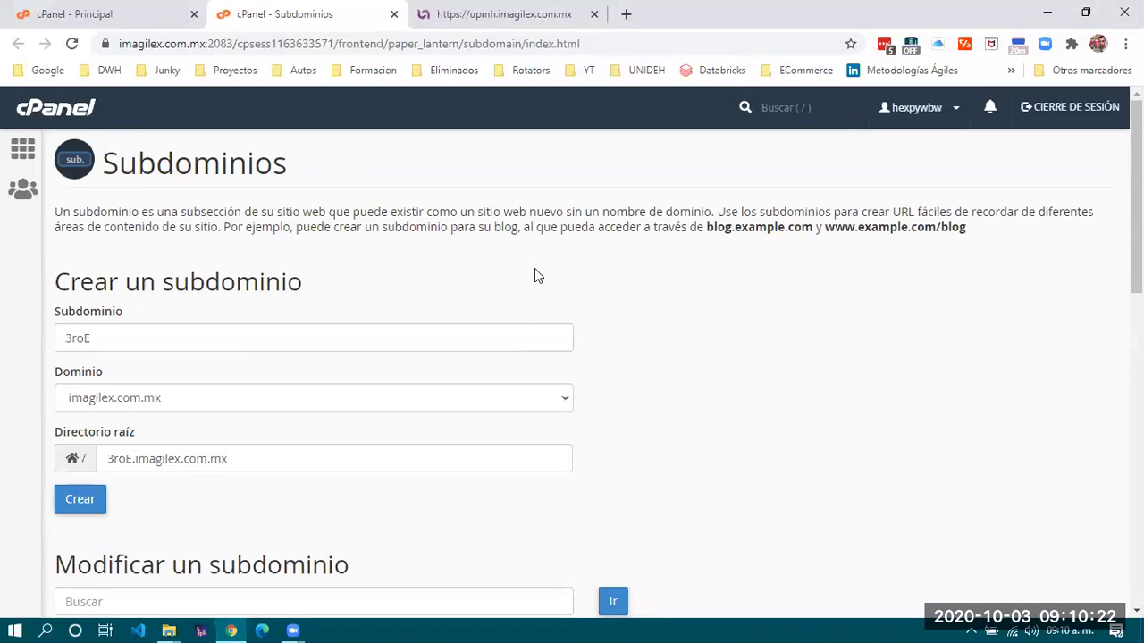
pyautogui.doubleClick(183, 284)
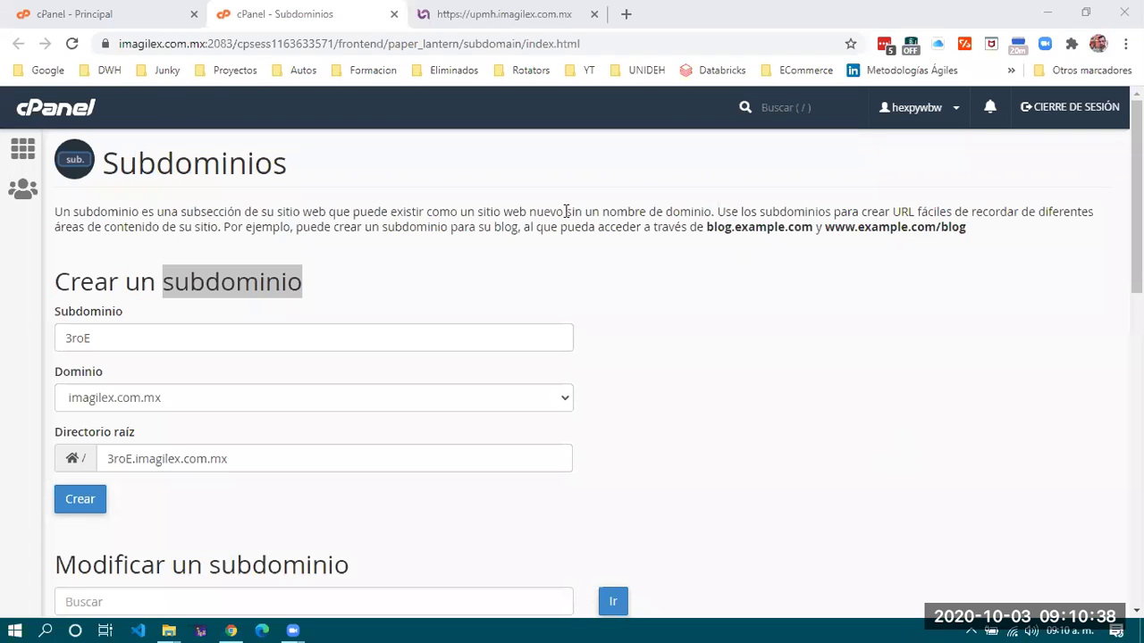
pyautogui.click(420, 227)
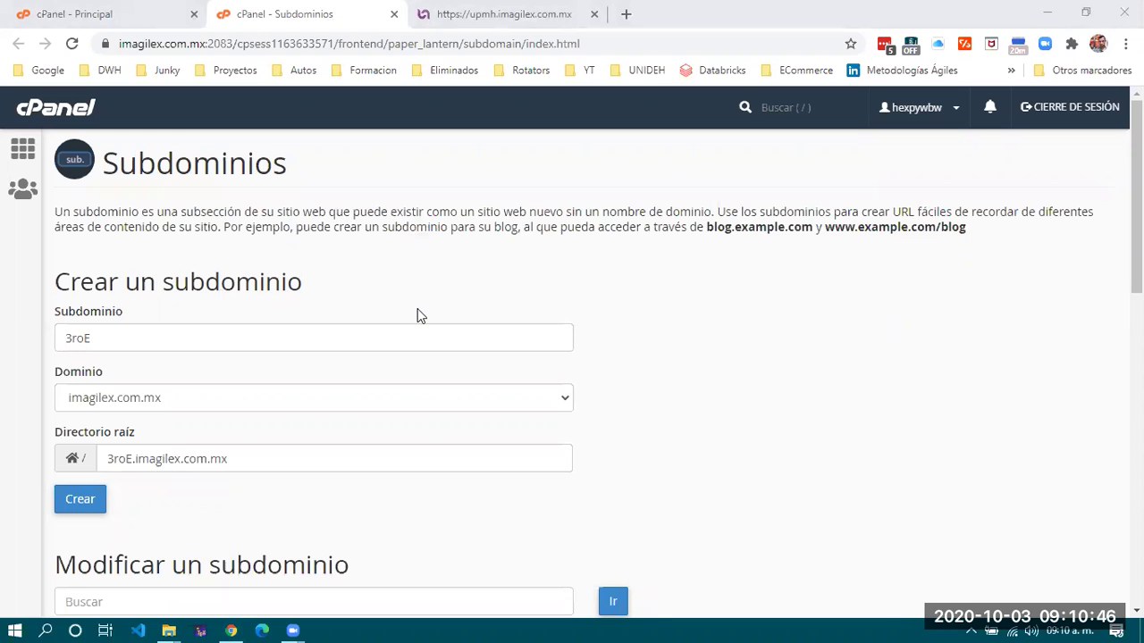
pyautogui.scroll(-2, 418, 314)
pyautogui.scroll(2, 420, 315)
# Close the Subdominios tab and scroll cPanel home to the Softaculous WordPress icon.
pyautogui.hotkey('ctrl', 'shift', 'Tab')
pyautogui.click(394, 14)
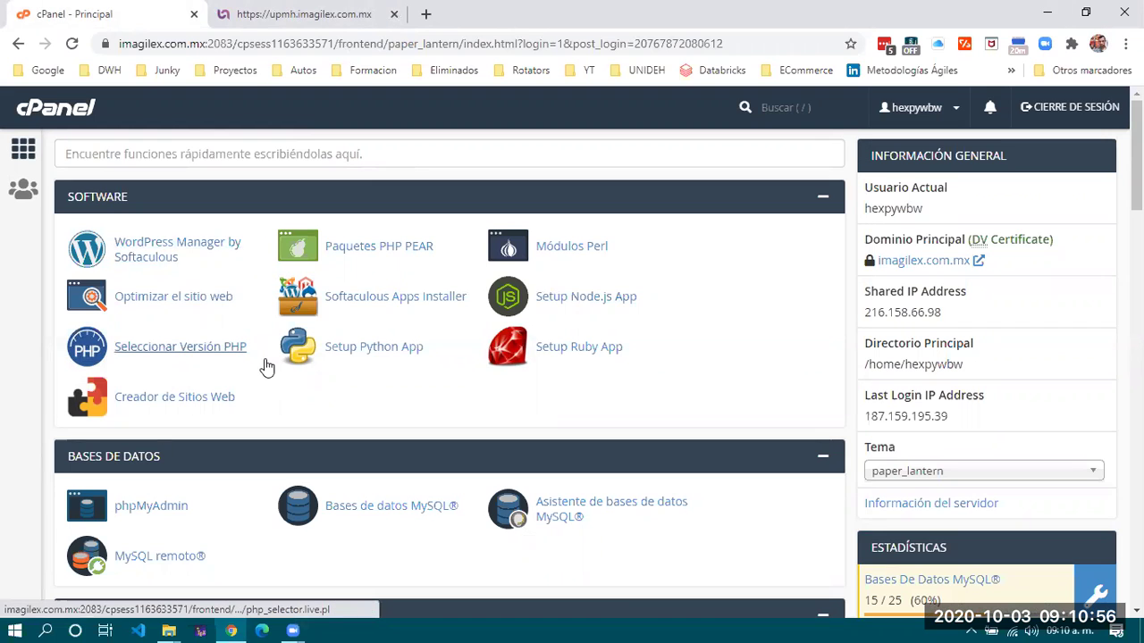
pyautogui.scroll(-4, 266, 367)
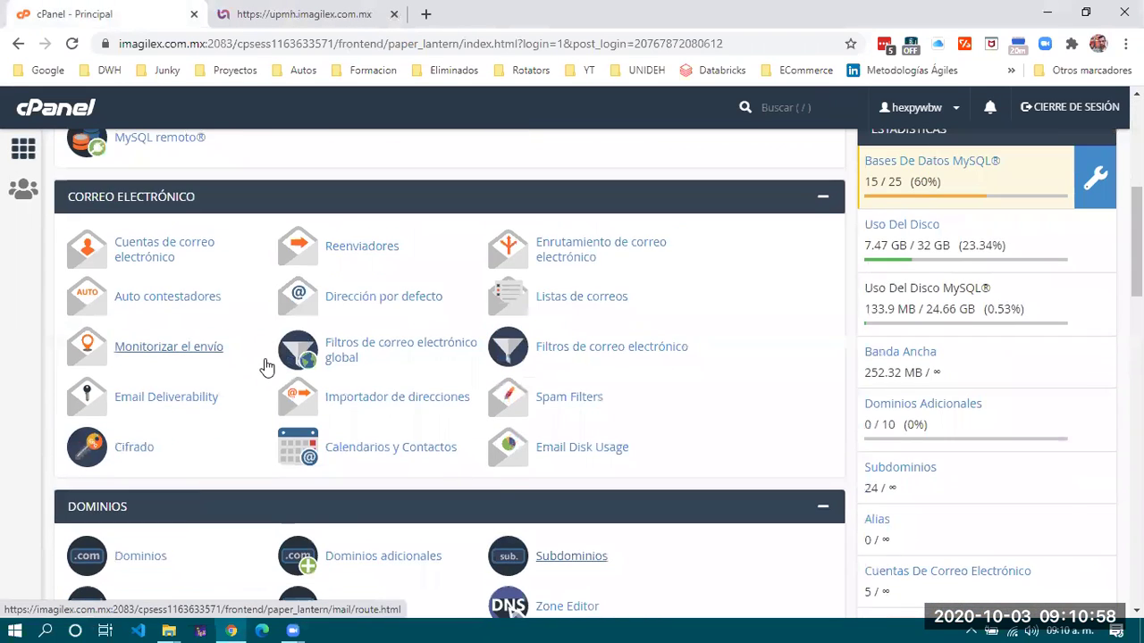
pyautogui.scroll(4, 266, 367)
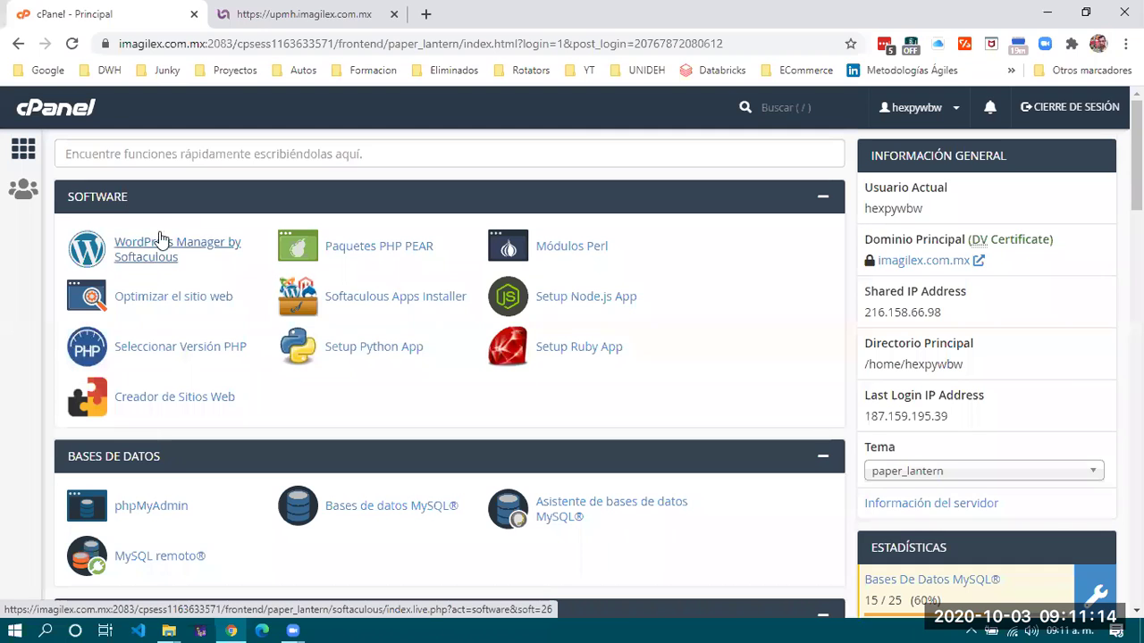
pyautogui.scroll(-6, 327, 384)
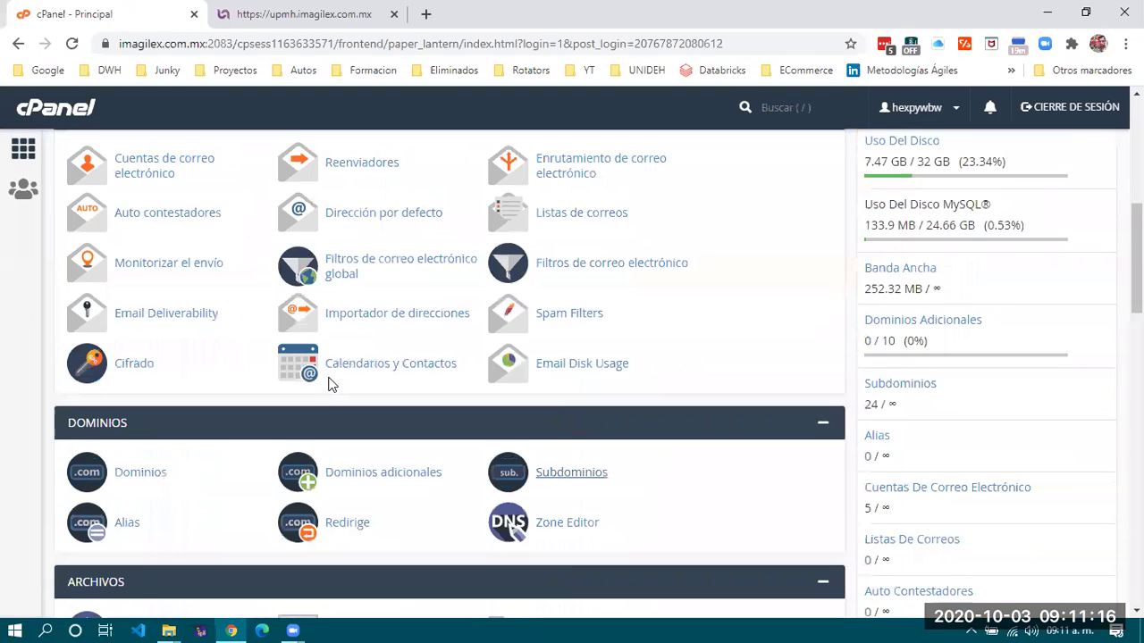
pyautogui.scroll(-7, 327, 383)
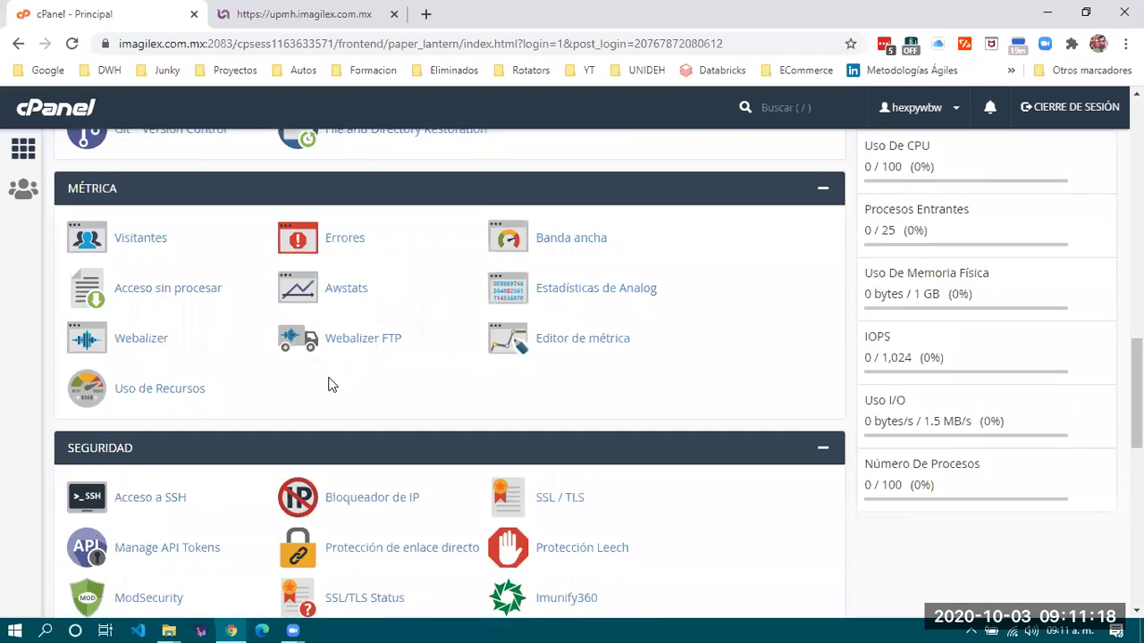
pyautogui.scroll(-4, 328, 384)
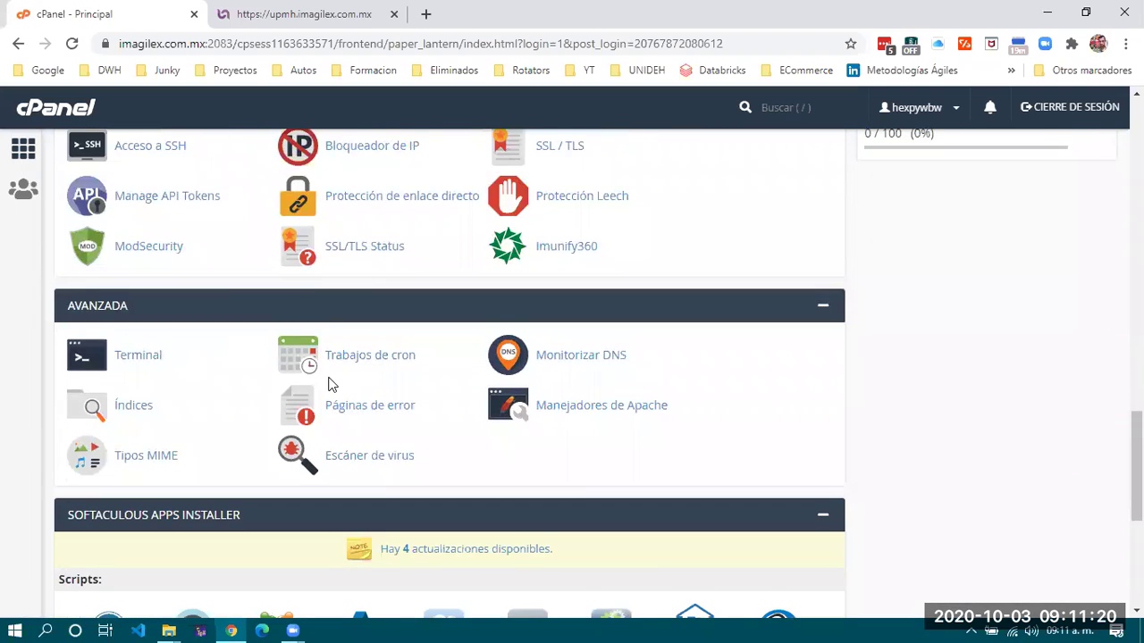
pyautogui.scroll(-5, 328, 384)
pyautogui.scroll(1, 330, 378)
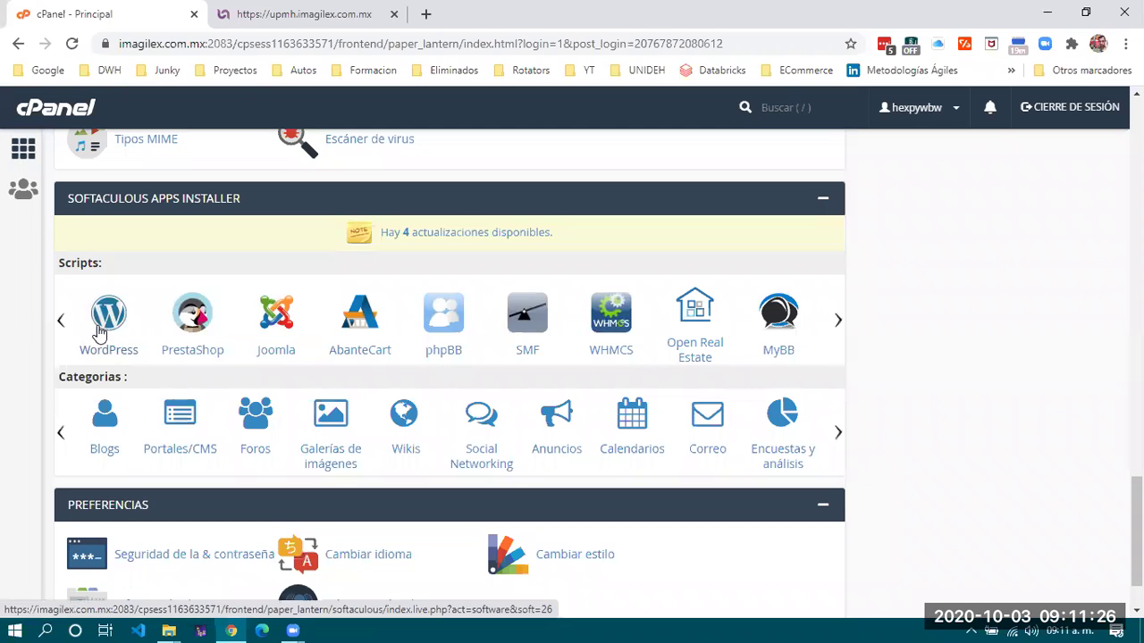
# Open Softaculous's WordPress page and review its description and versions 5.5.1 to 4.9.15.
pyautogui.click(111, 315)
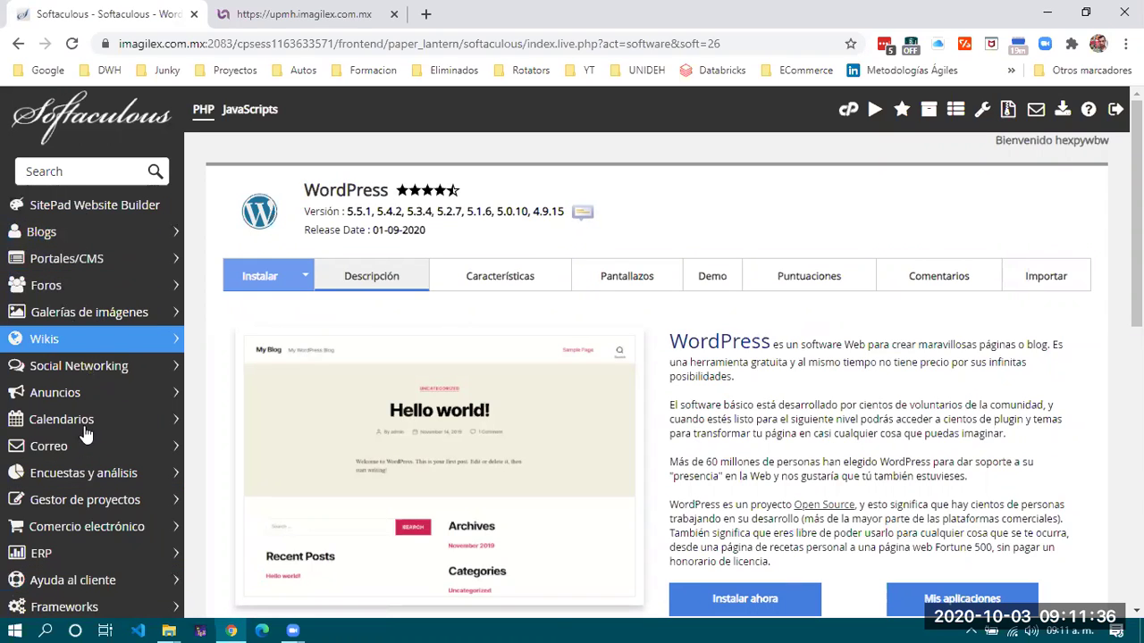
pyautogui.scroll(-1, 82, 456)
pyautogui.scroll(-5, 83, 456)
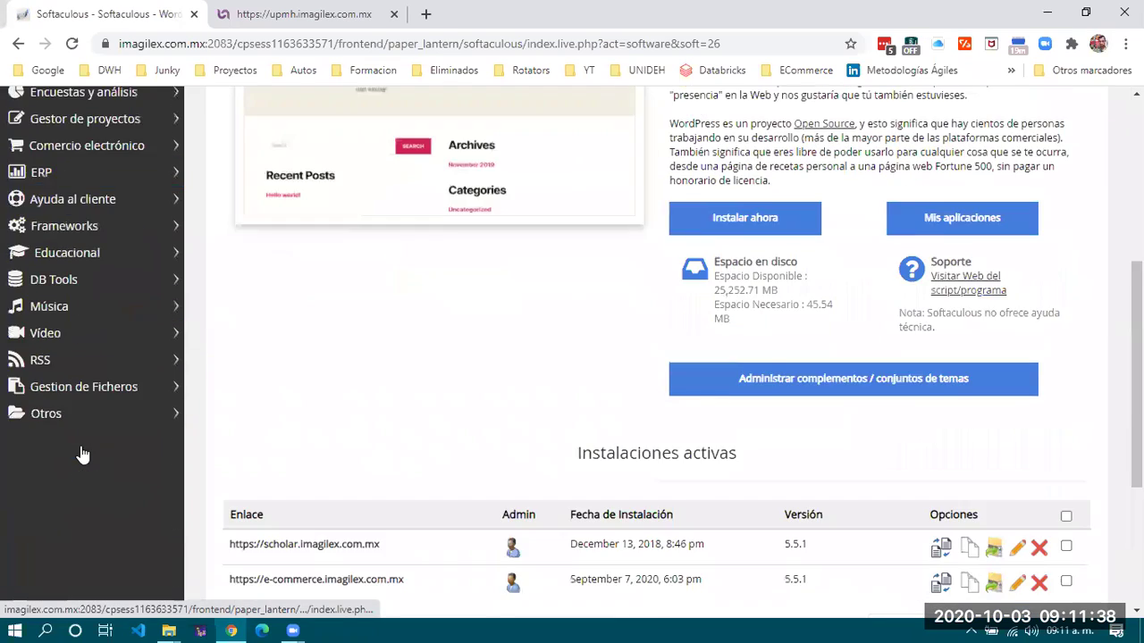
pyautogui.scroll(2, 82, 456)
pyautogui.scroll(4, 82, 456)
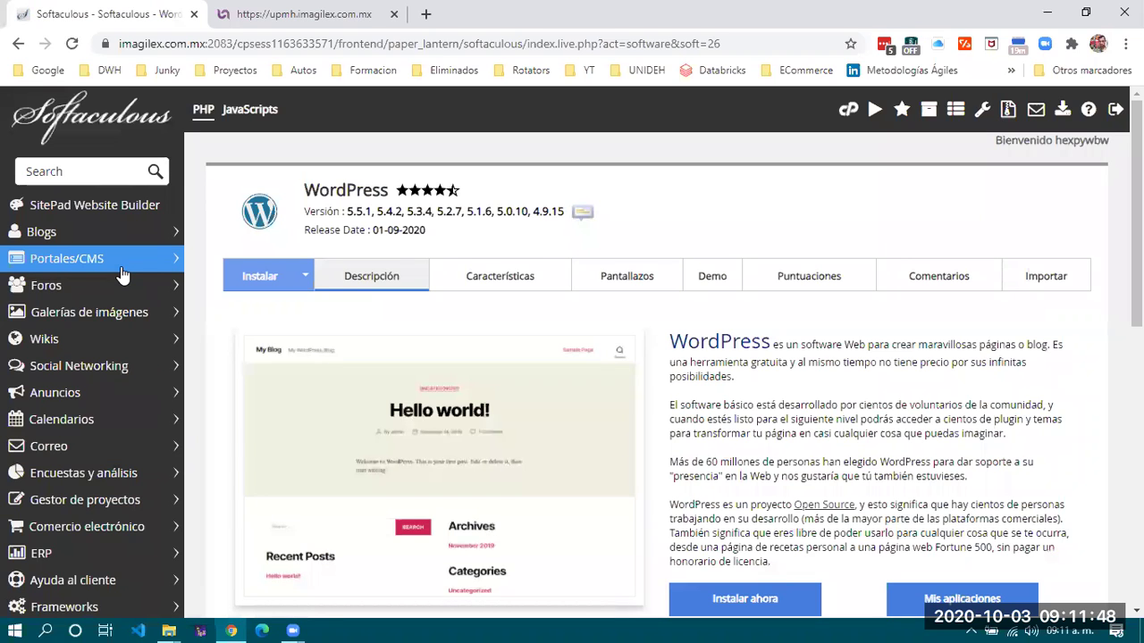
pyautogui.scroll(-4, 122, 274)
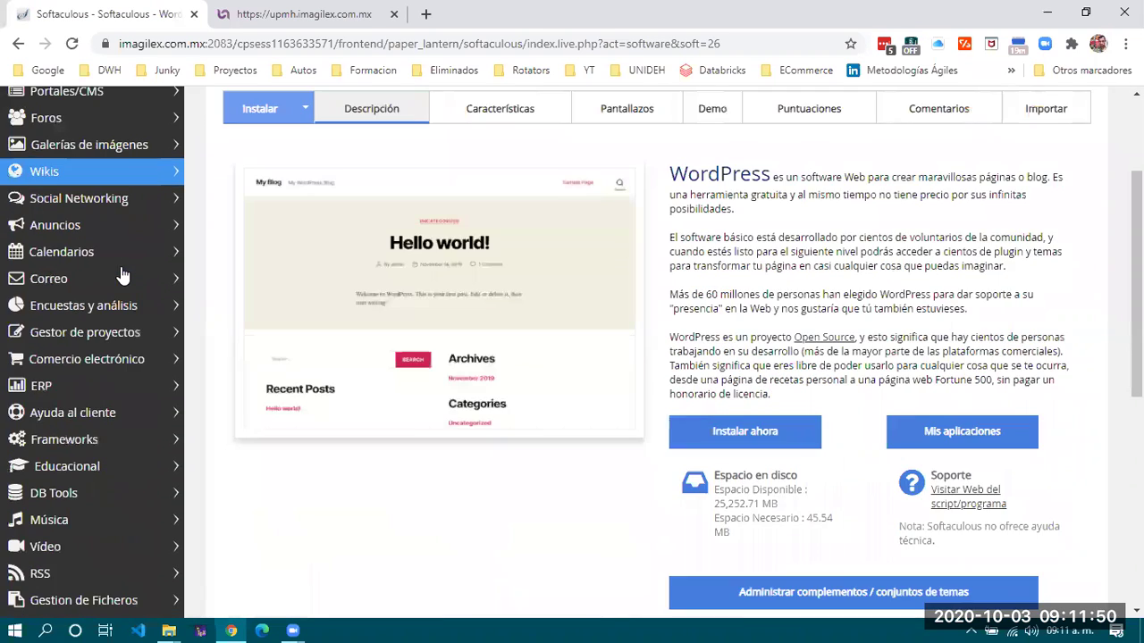
pyautogui.scroll(4, 122, 274)
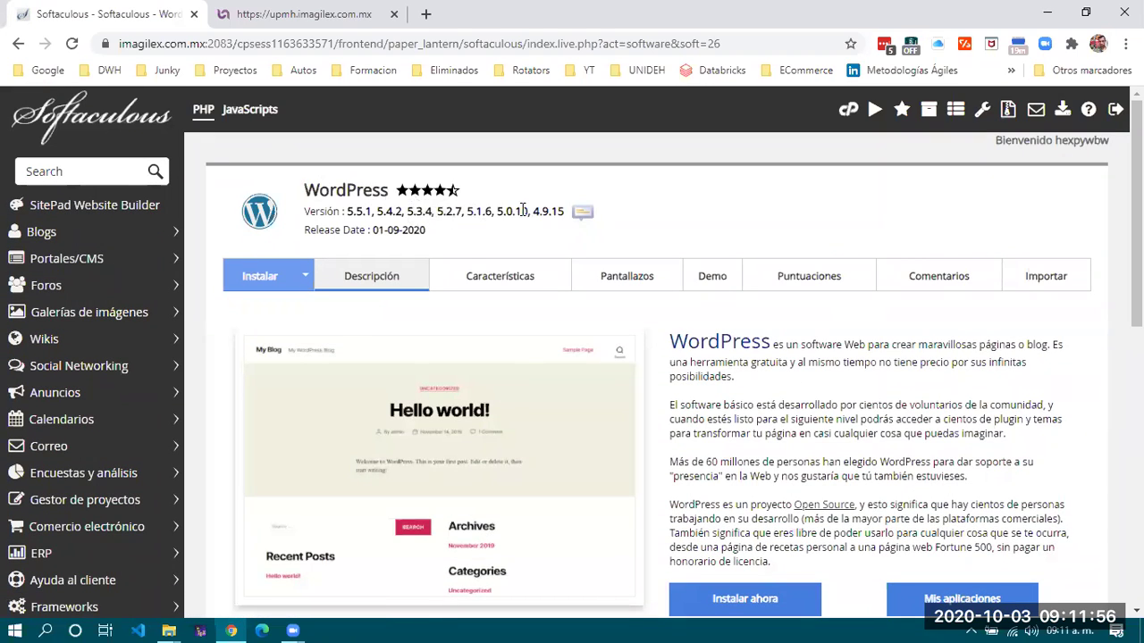
# Start a new WordPress installation, keeping version 5.5.1.
pyautogui.scroll(-2, 799, 383)
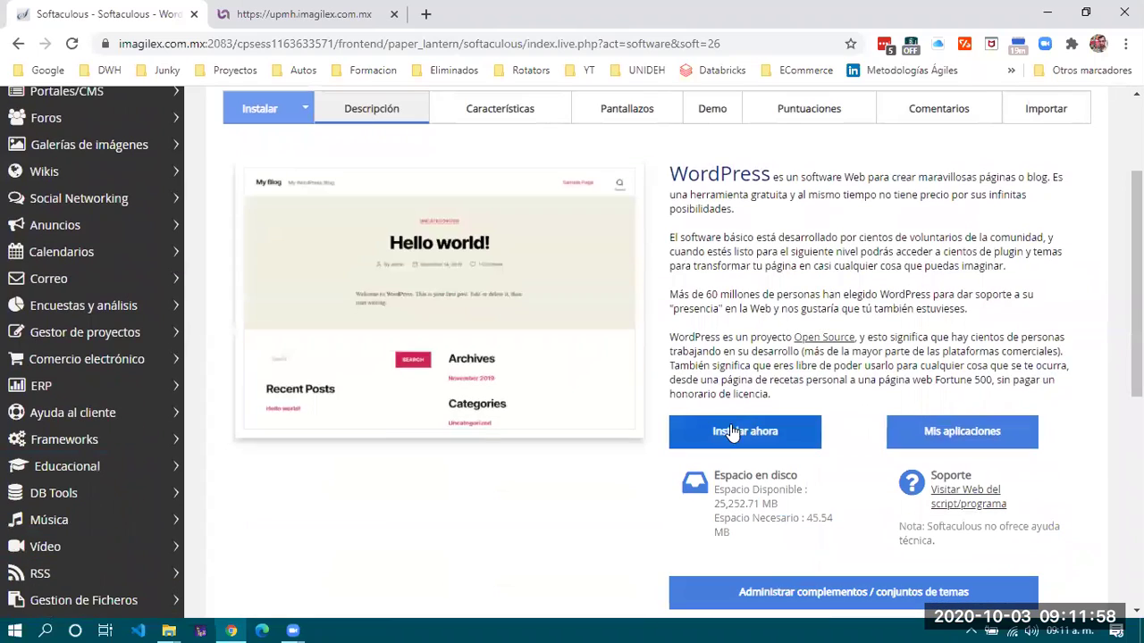
pyautogui.click(731, 433)
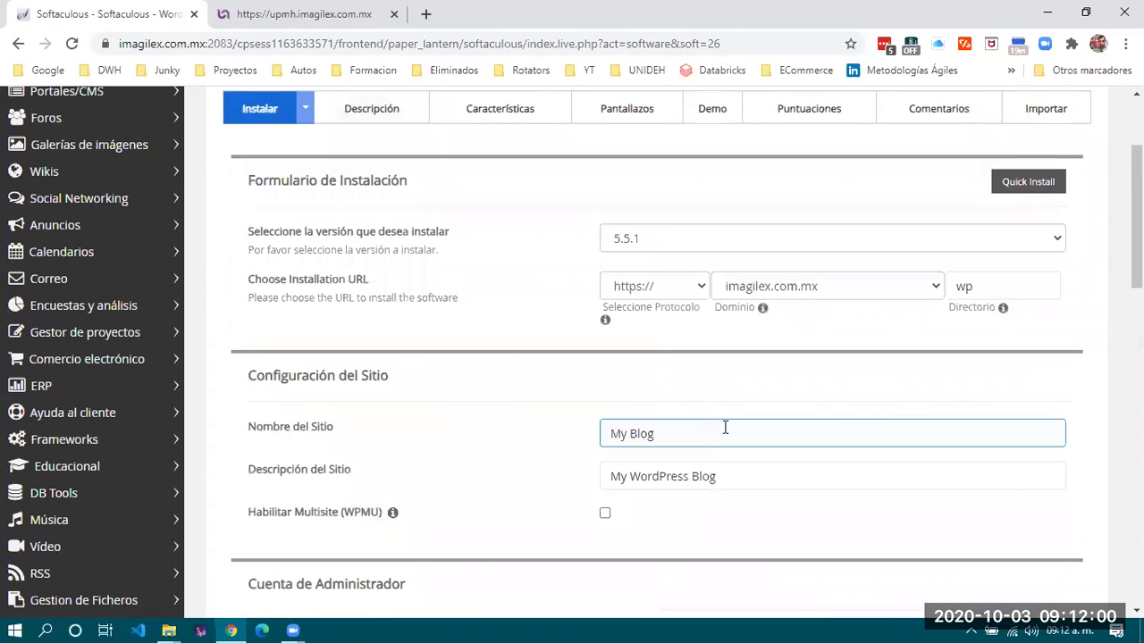
pyautogui.click(699, 246)
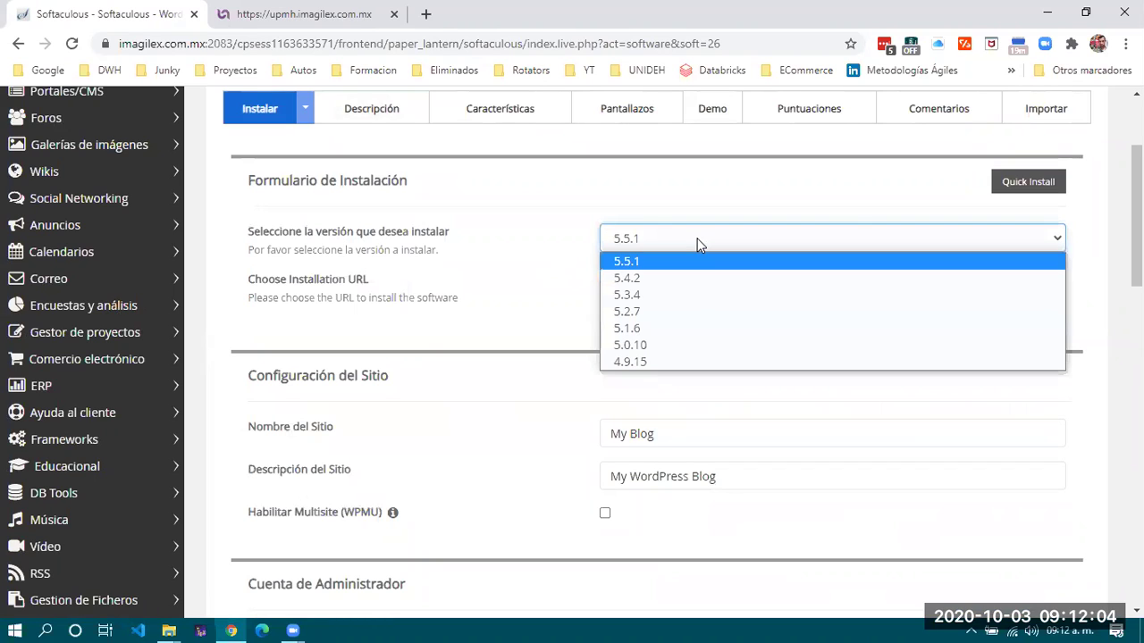
pyautogui.click(700, 246)
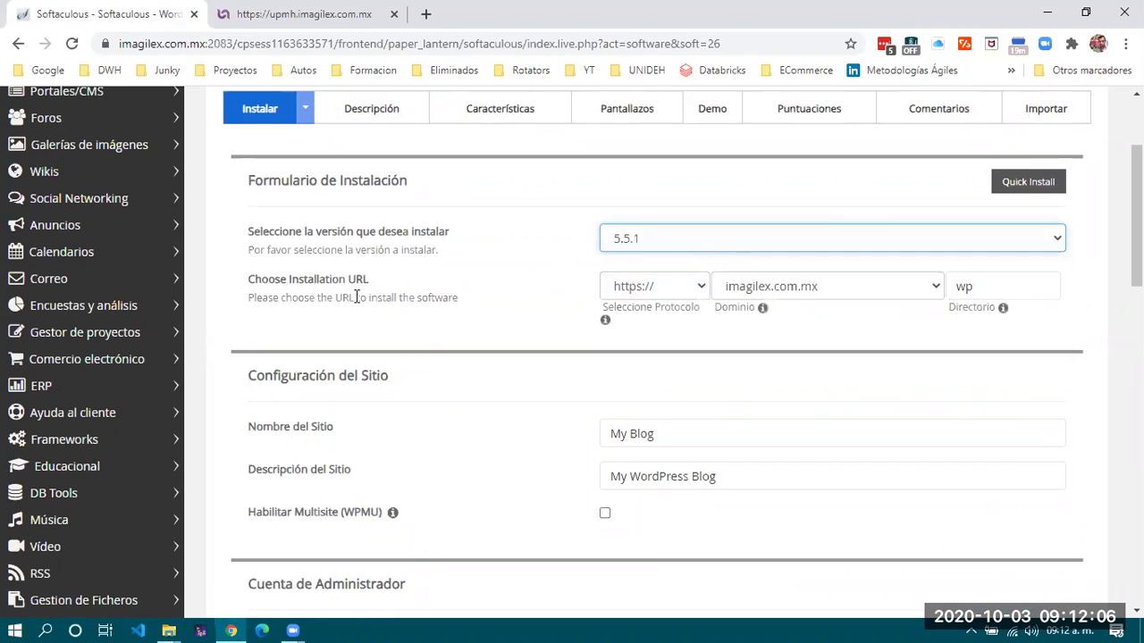
# Install on comprame-aqui.upmh.imagilex.com.mx with the default 'wp' directory removed.
pyautogui.click(878, 286)
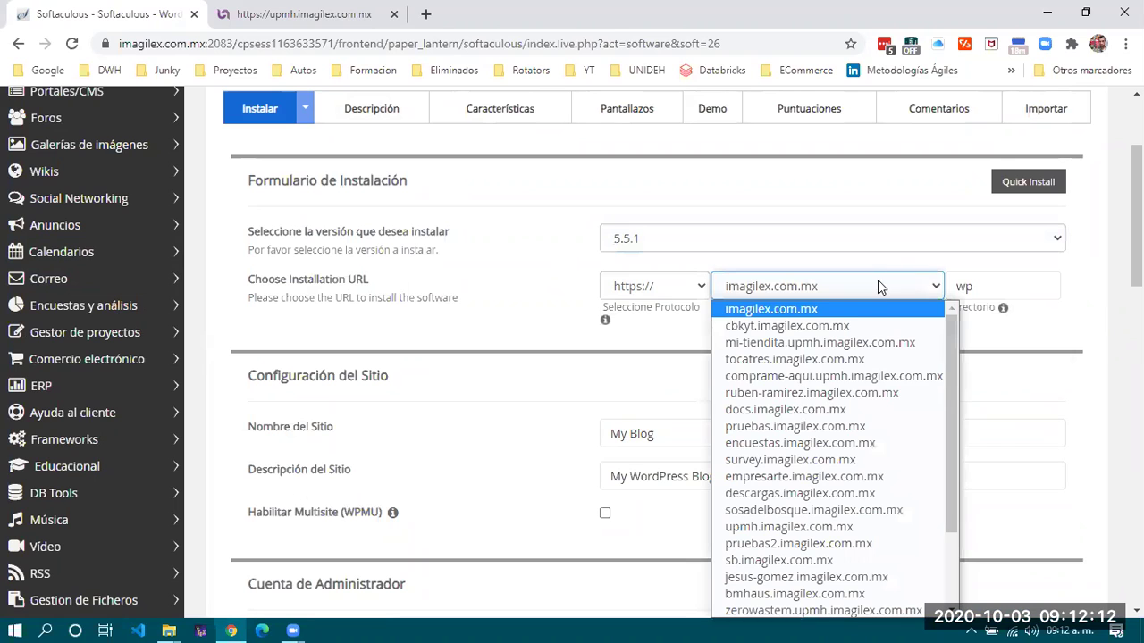
pyautogui.scroll(-2, 955, 358)
pyautogui.scroll(2, 950, 486)
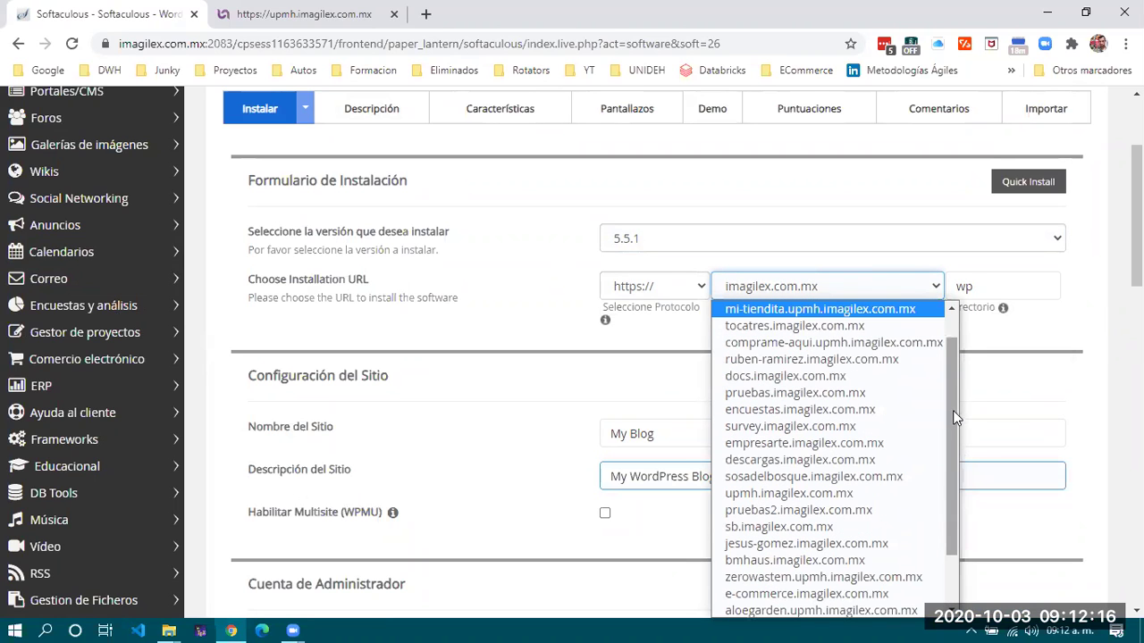
pyautogui.click(783, 347)
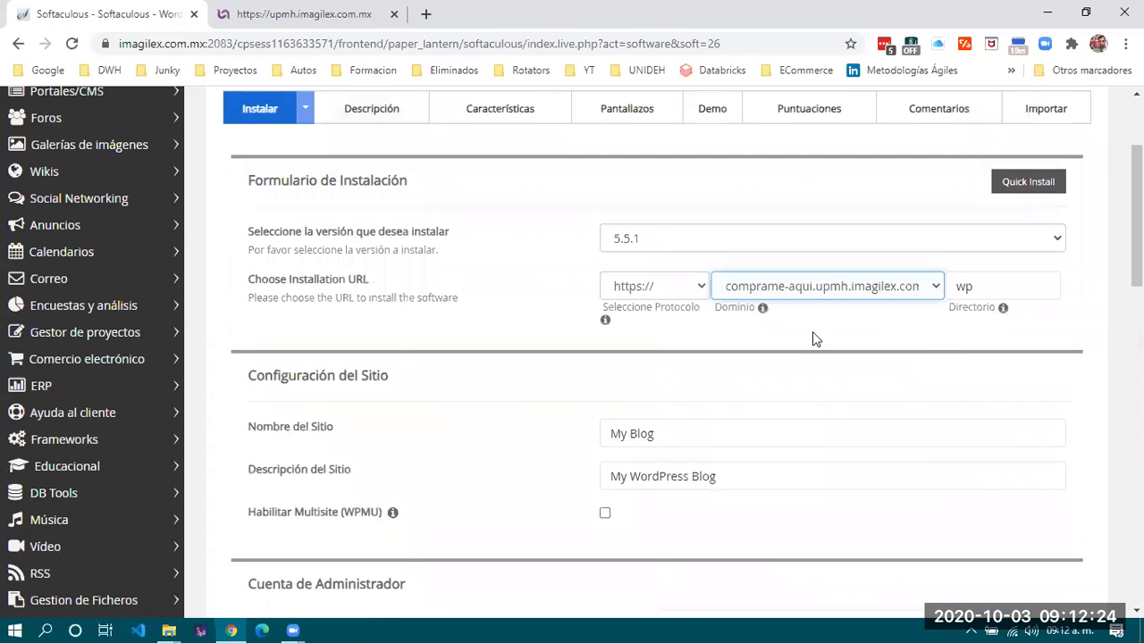
pyautogui.moveTo(980, 289); pyautogui.dragTo(934, 292)
pyautogui.press('BackSpace')
pyautogui.click(958, 344)
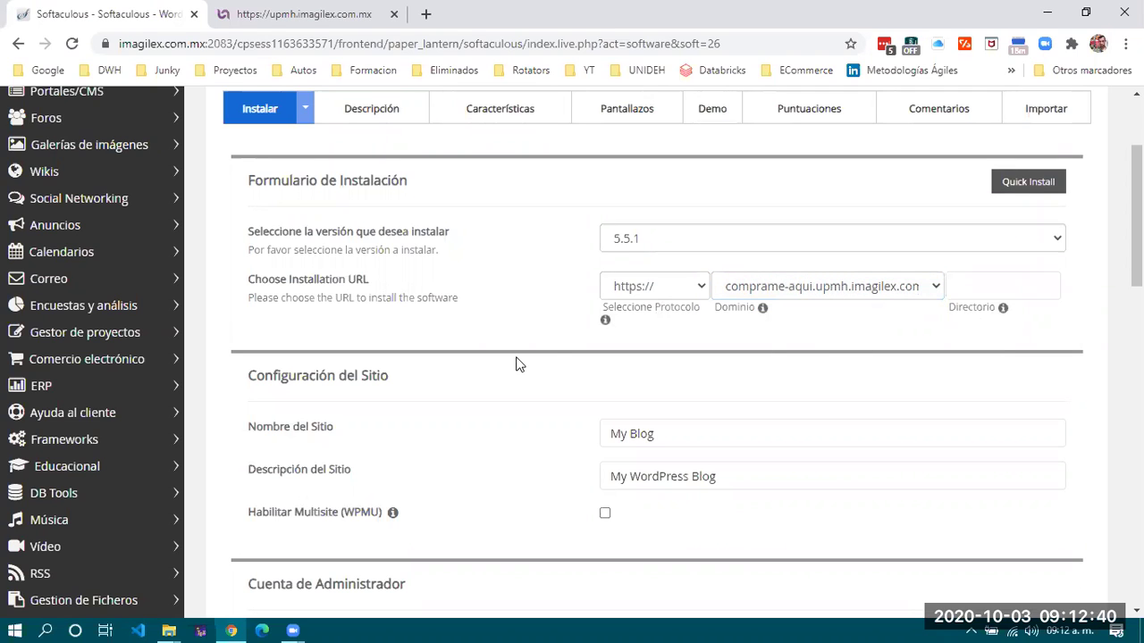
# Rename the site from My Blog to 'Comprame Aquí'.
pyautogui.scroll(-2, 515, 365)
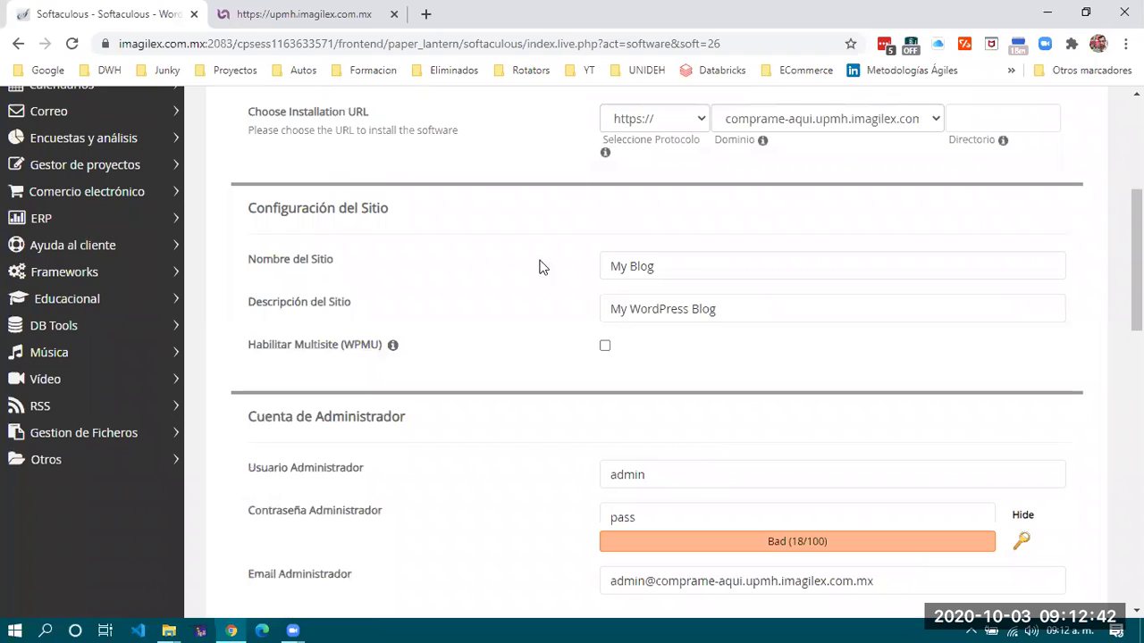
pyautogui.moveTo(698, 267); pyautogui.dragTo(613, 266)
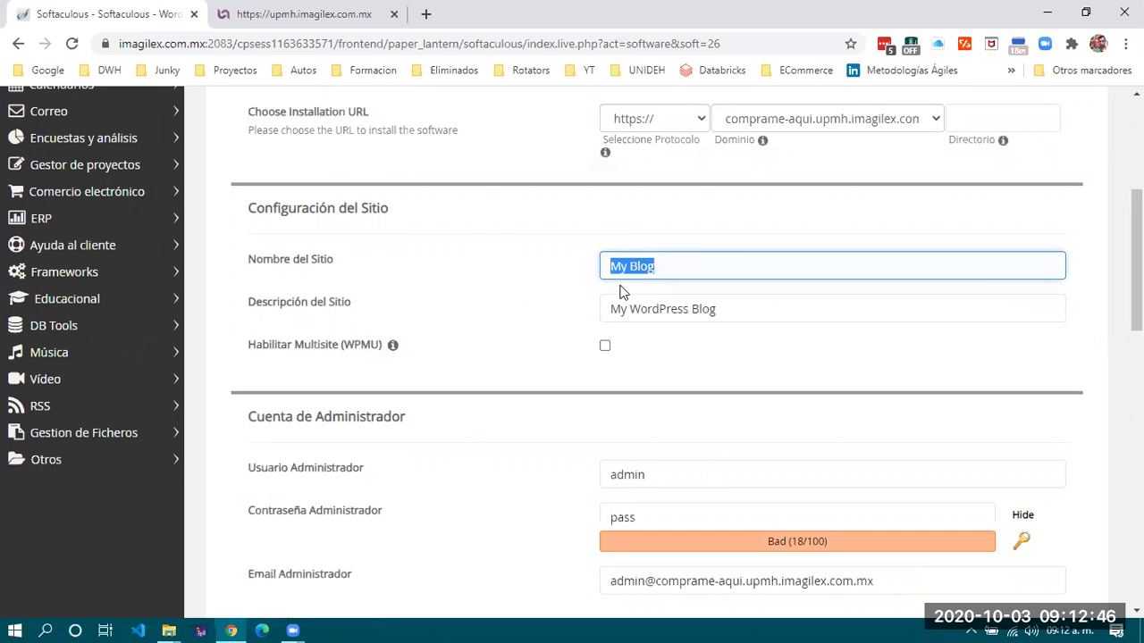
pyautogui.write('Compra')
pyautogui.write('me')
pyautogui.write(' Aqui')
pyautogui.press('BackSpace')
pyautogui.write('í')
# Set the site description to 'Tienda de Prueba' and select the default admin username.
pyautogui.click(659, 309)
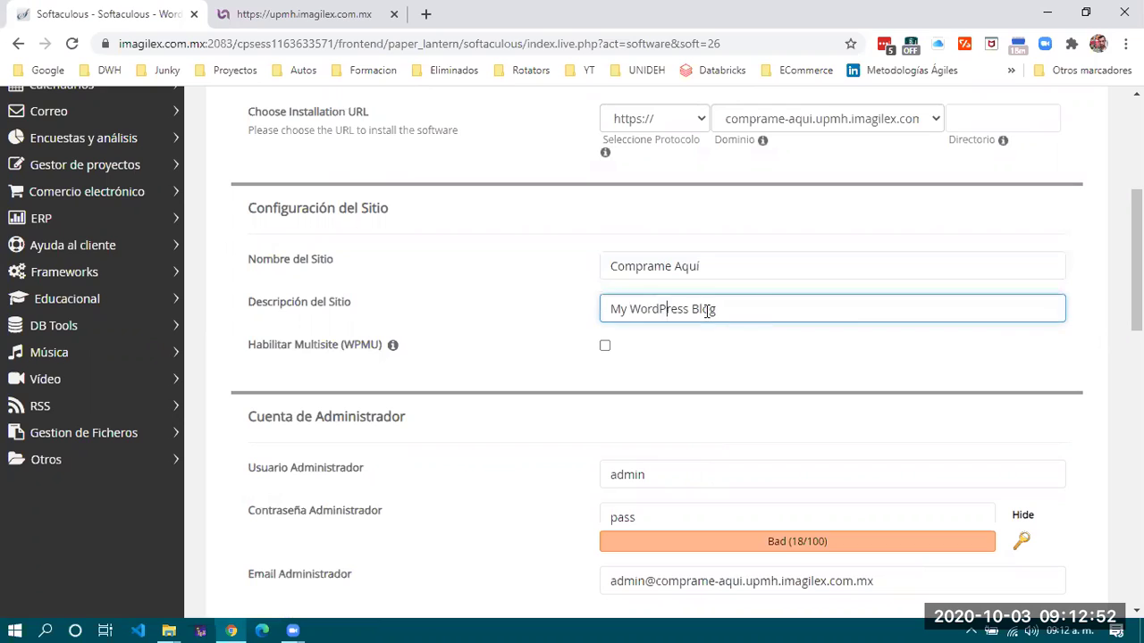
pyautogui.moveTo(760, 308); pyautogui.dragTo(524, 303)
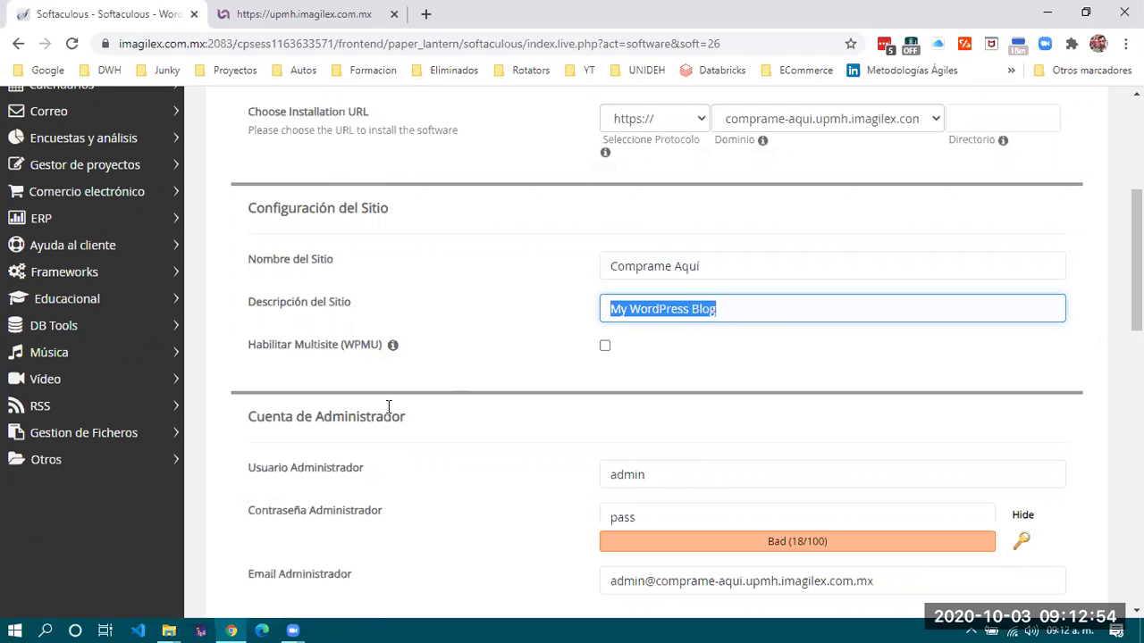
pyautogui.write('Tien')
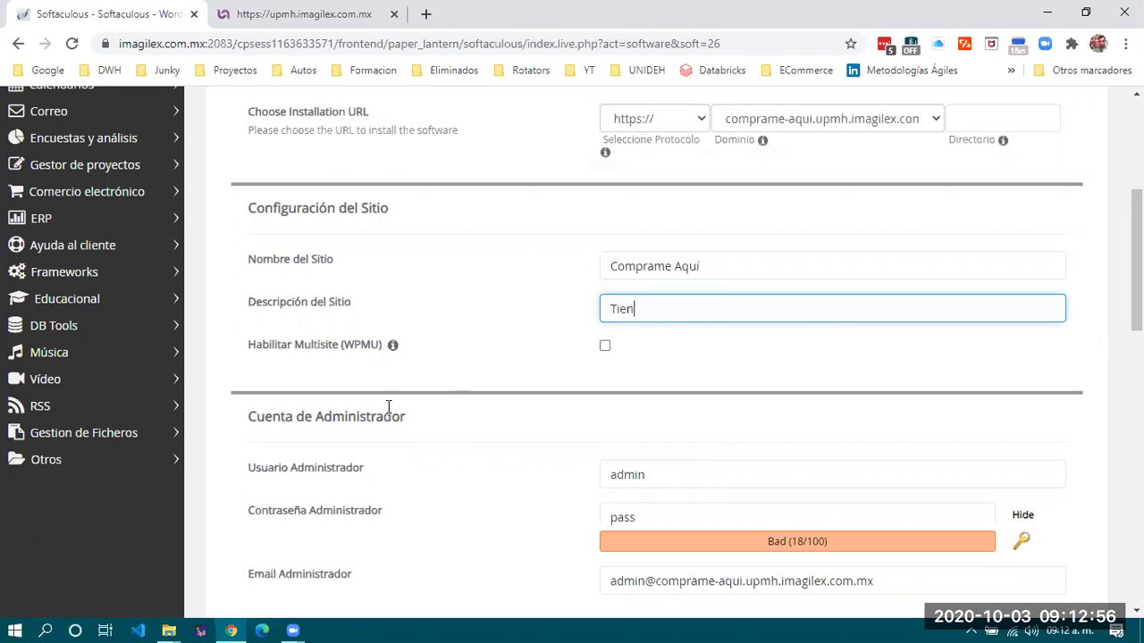
pyautogui.write('da de Prueba')
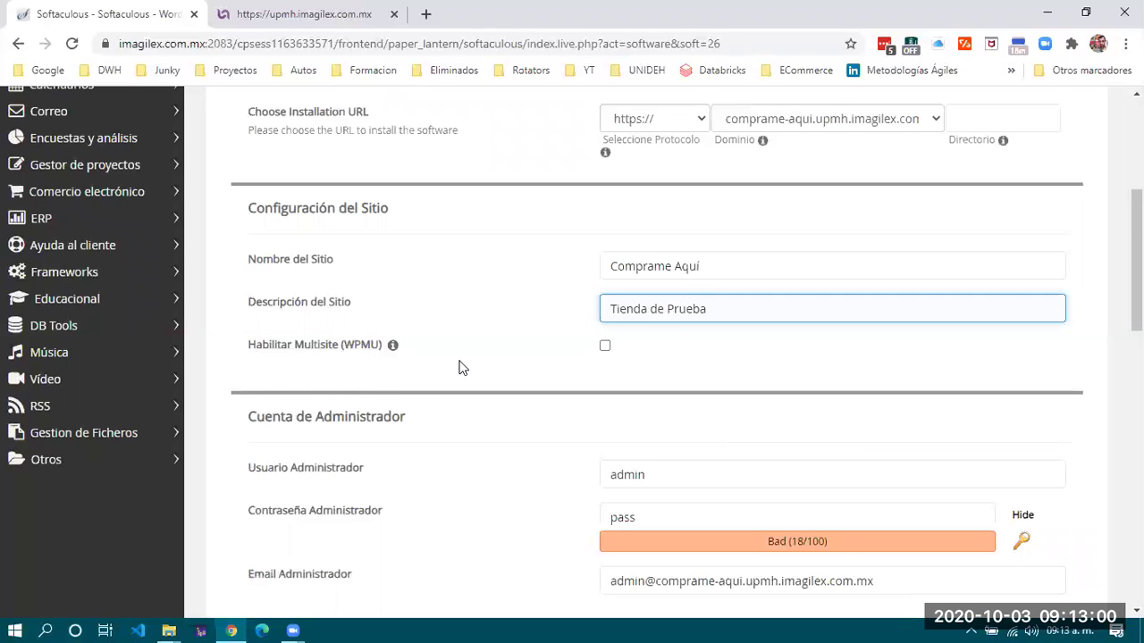
pyautogui.scroll(-2, 458, 368)
pyautogui.click(665, 312)
pyautogui.moveTo(697, 314); pyautogui.dragTo(567, 316)
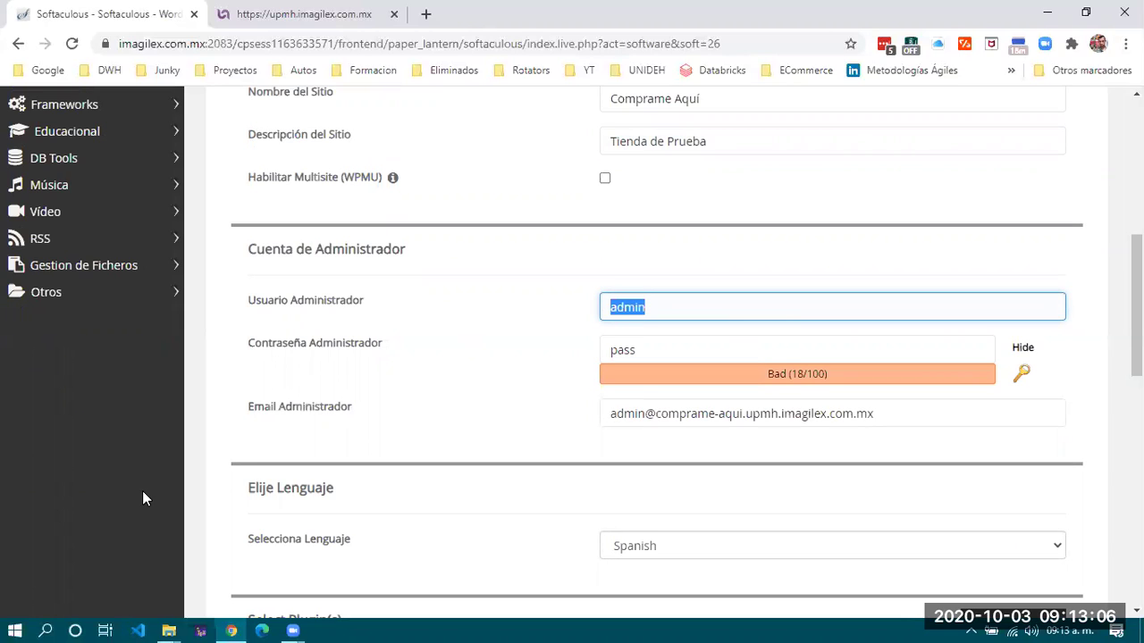
# Set admin username 'administrador' and enter a strong admin password.
pyautogui.press('Tab')
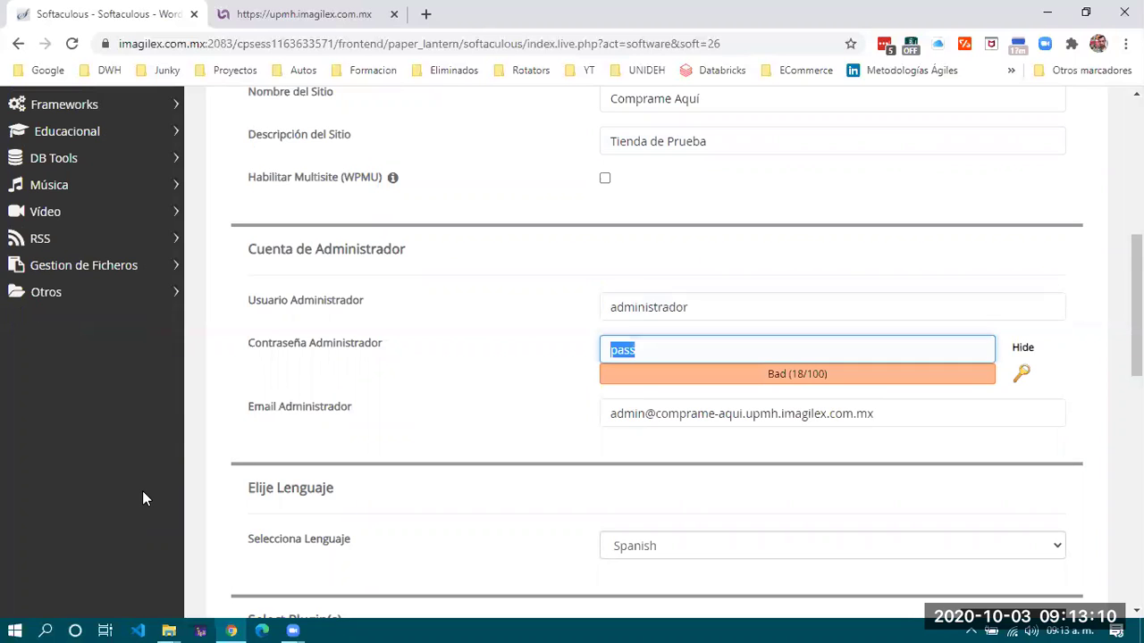
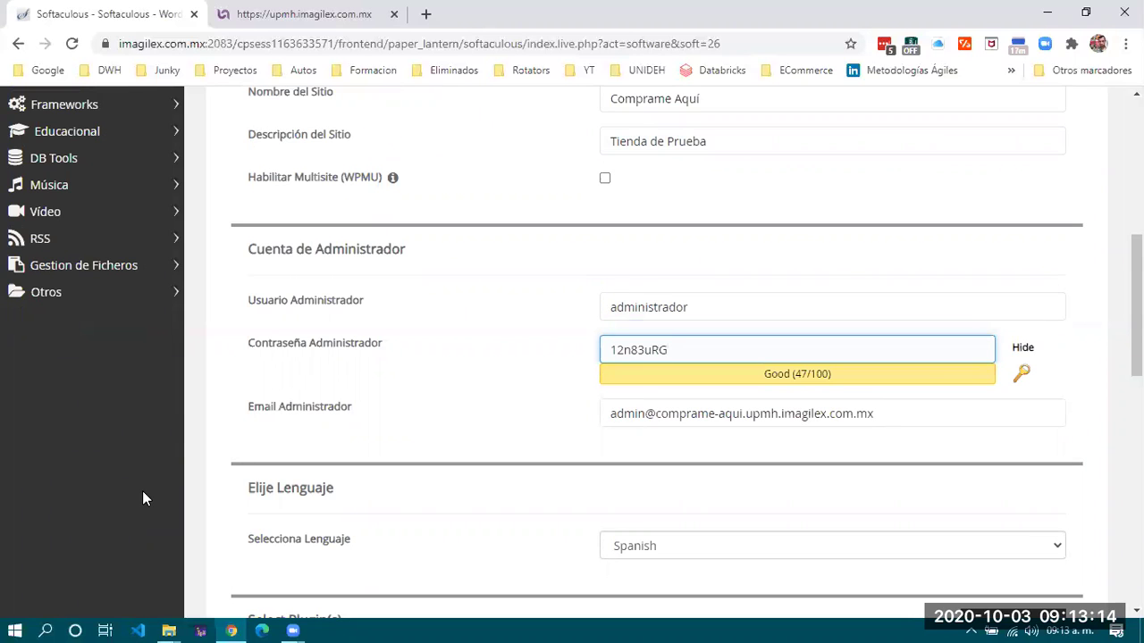
pyautogui.scroll(-1, 143, 492)
pyautogui.press('BackSpace')
pyautogui.press('BackSpace')
pyautogui.press('BackSpace')
pyautogui.press('BackSpace')
pyautogui.press('BackSpace')
pyautogui.press('BackSpace')
pyautogui.press('BackSpace')
pyautogui.scroll(2, 142, 490)
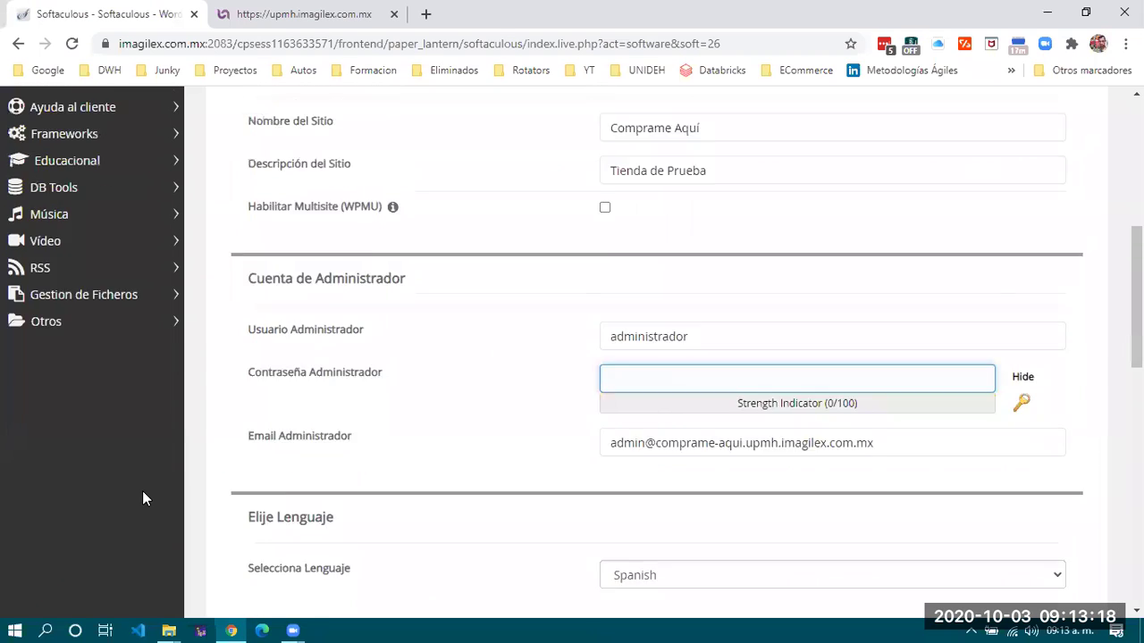
pyautogui.click(1029, 437)
pyautogui.click(813, 432)
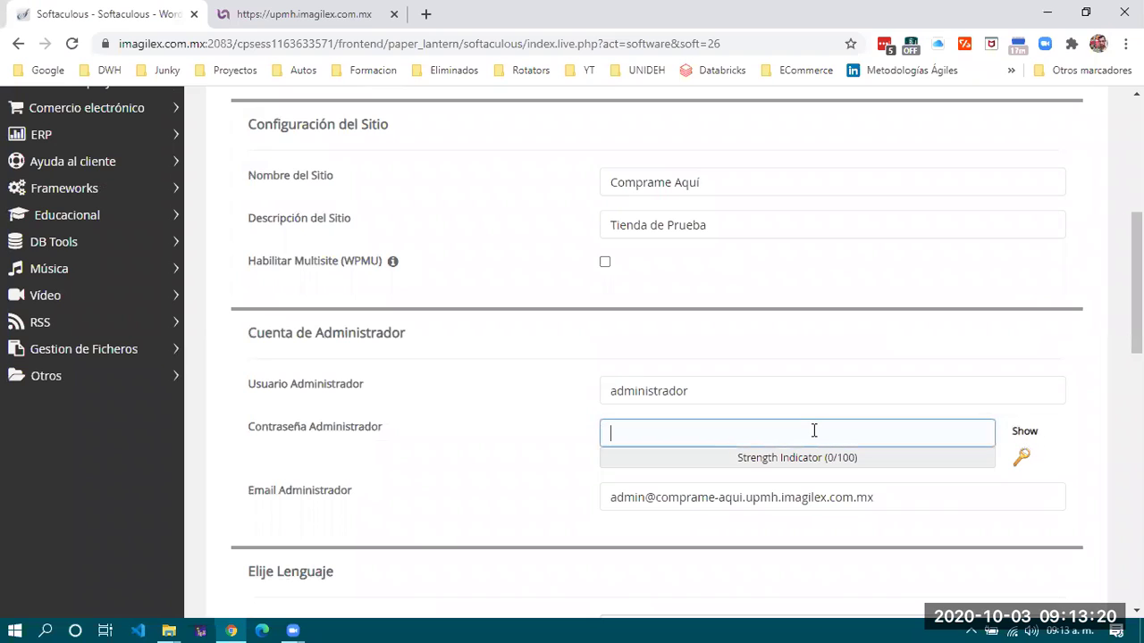
pyautogui.write('••••••••')
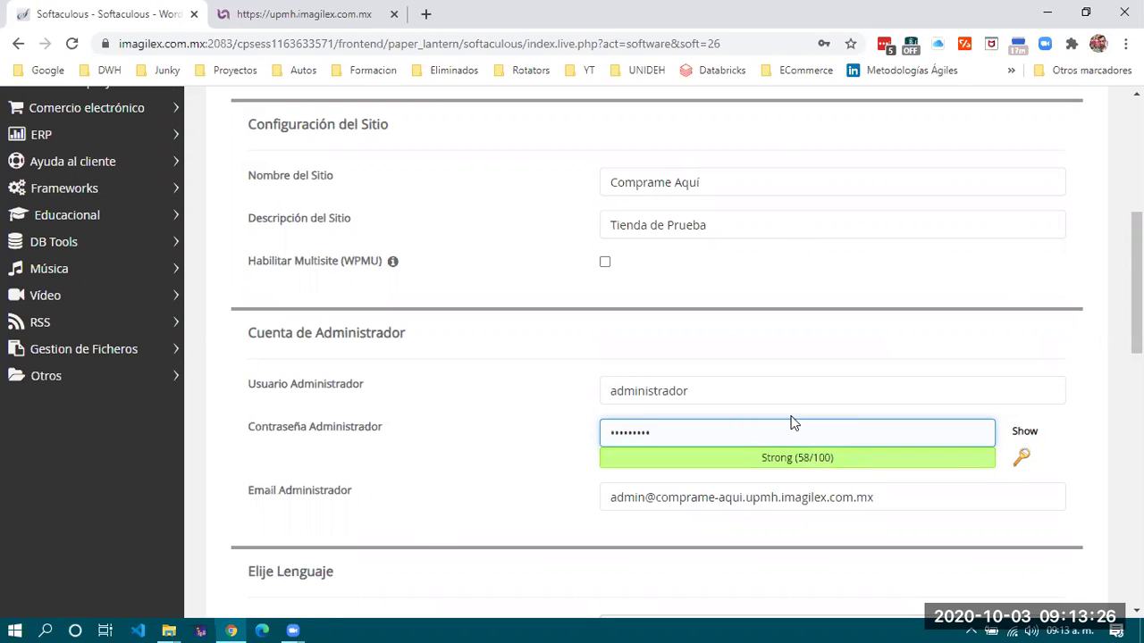
# Replace the administrator email with a saved autofill address.
pyautogui.scroll(-2, 791, 421)
pyautogui.click(614, 329)
pyautogui.click(613, 330)
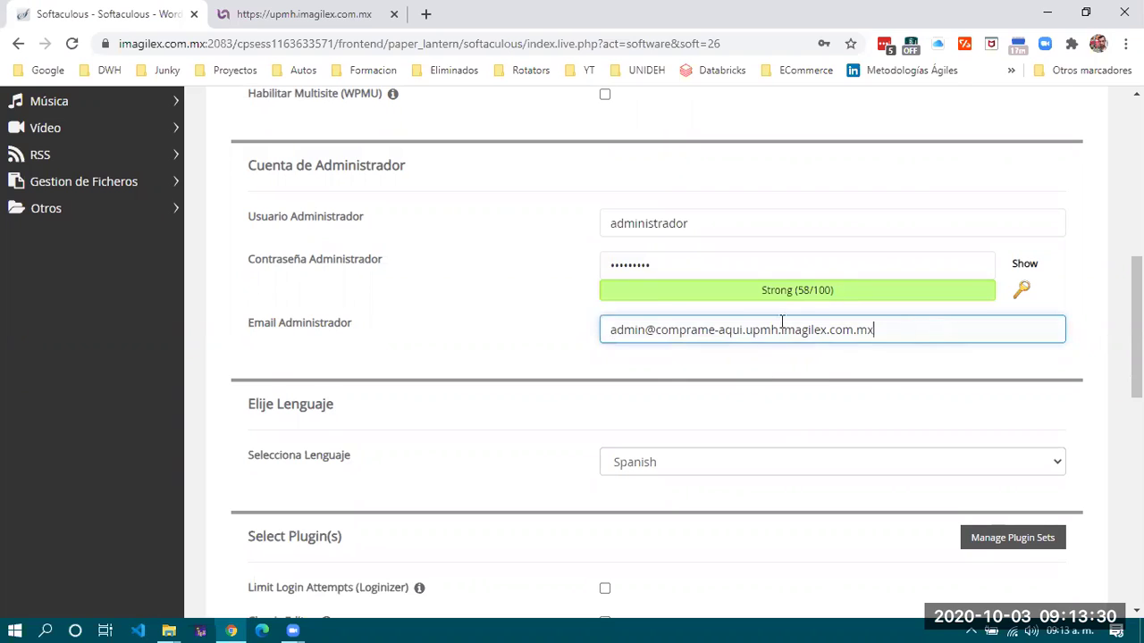
pyautogui.hotkey('ctrl', 'a')
pyautogui.write('r')
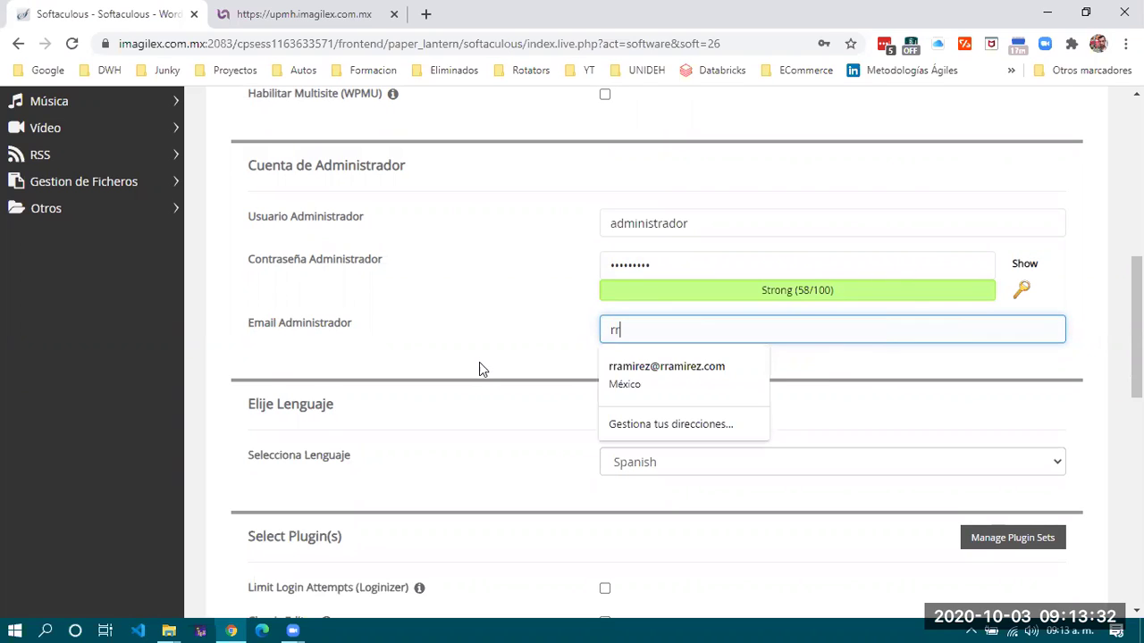
pyautogui.click(669, 370)
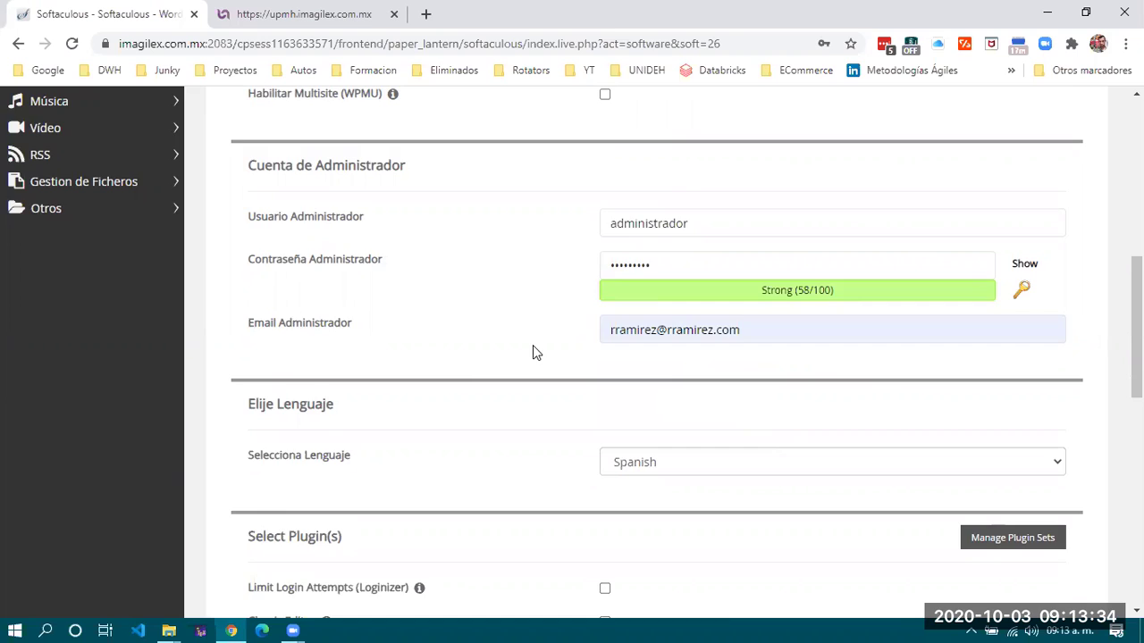
pyautogui.scroll(-3, 532, 345)
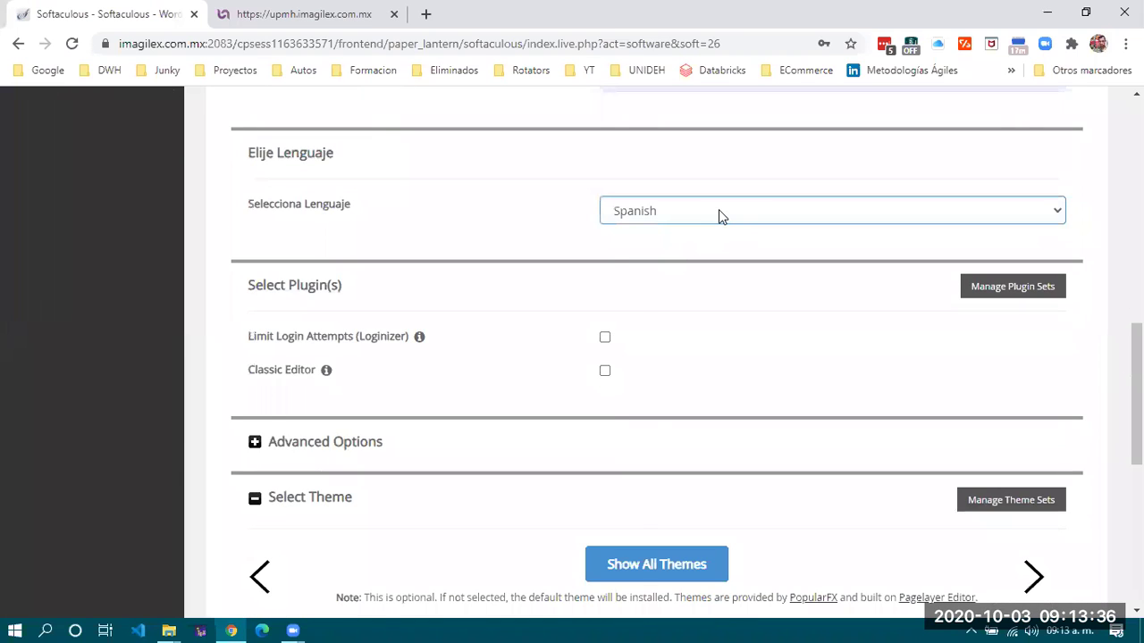
# Keep Spanish as the site language, enable Limit Login Attempts (Loginizer), and scroll down to Instalar.
pyautogui.click(718, 209)
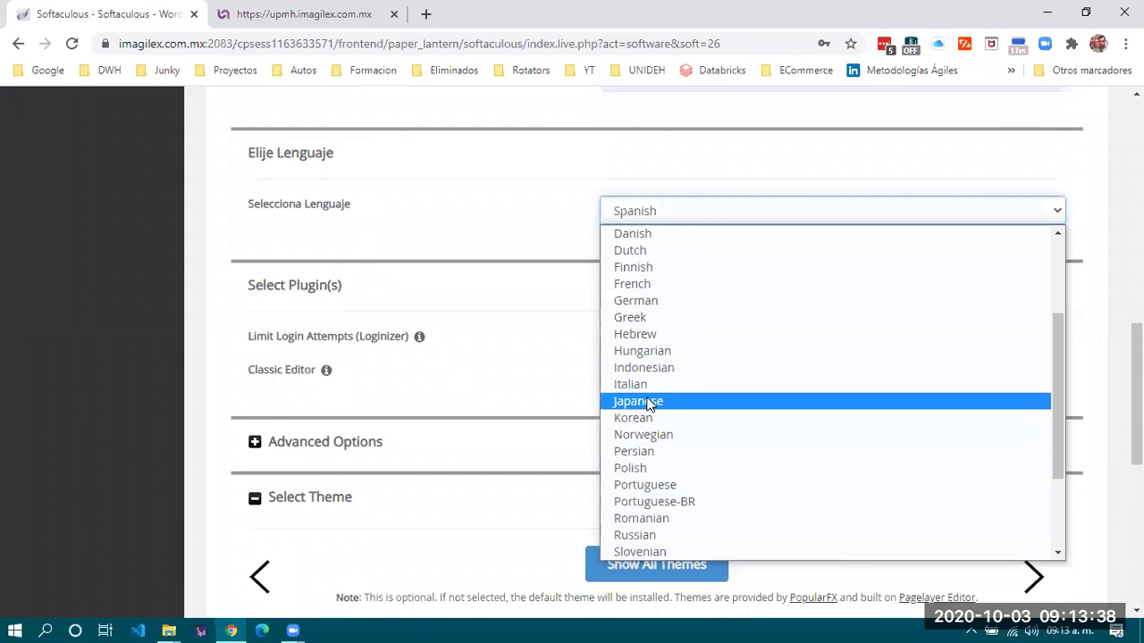
pyautogui.click(545, 238)
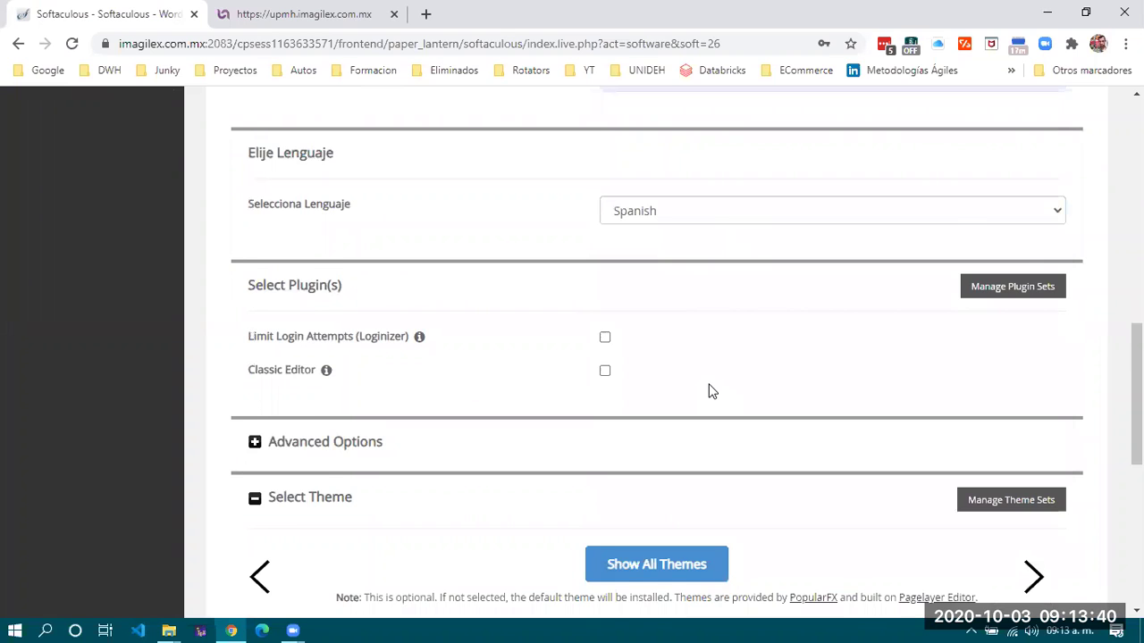
pyautogui.scroll(-1, 712, 392)
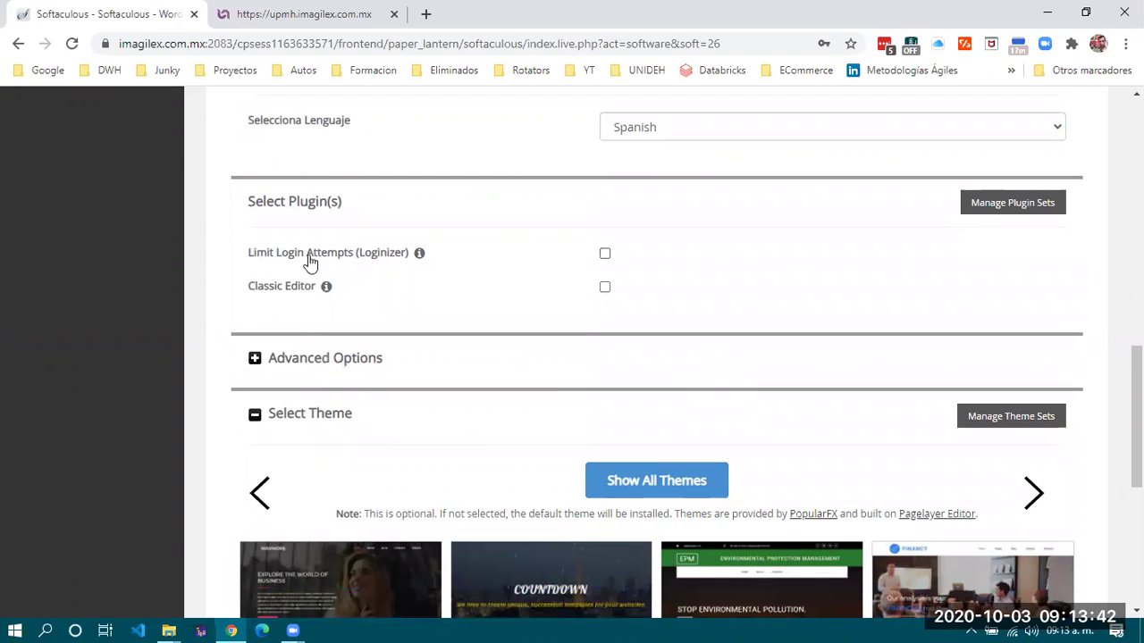
pyautogui.click(605, 253)
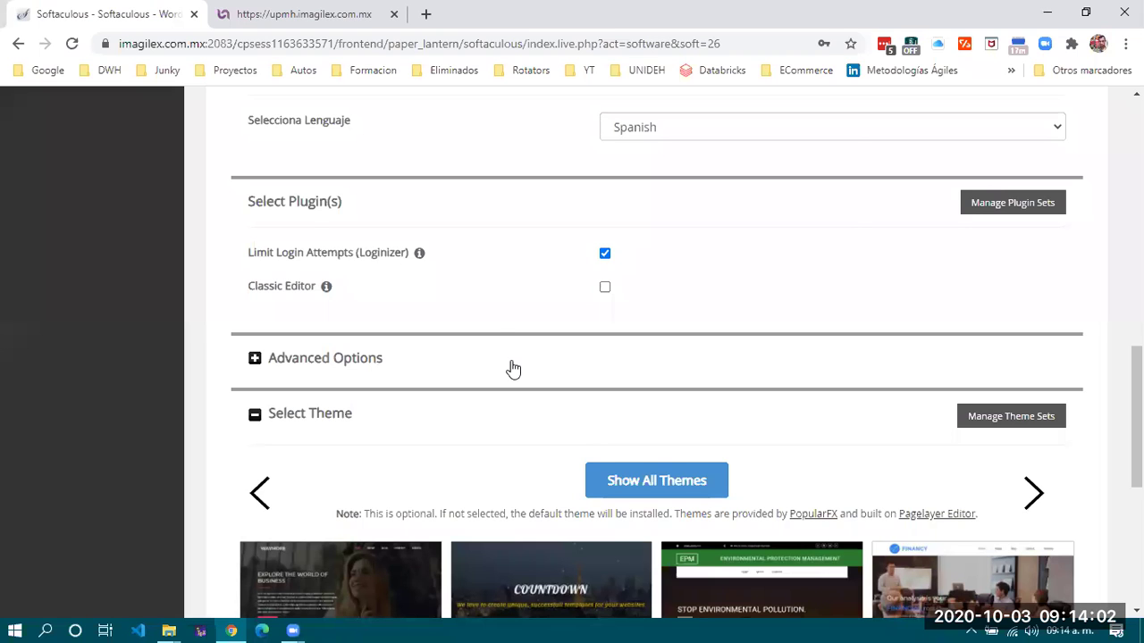
pyautogui.scroll(-2, 512, 369)
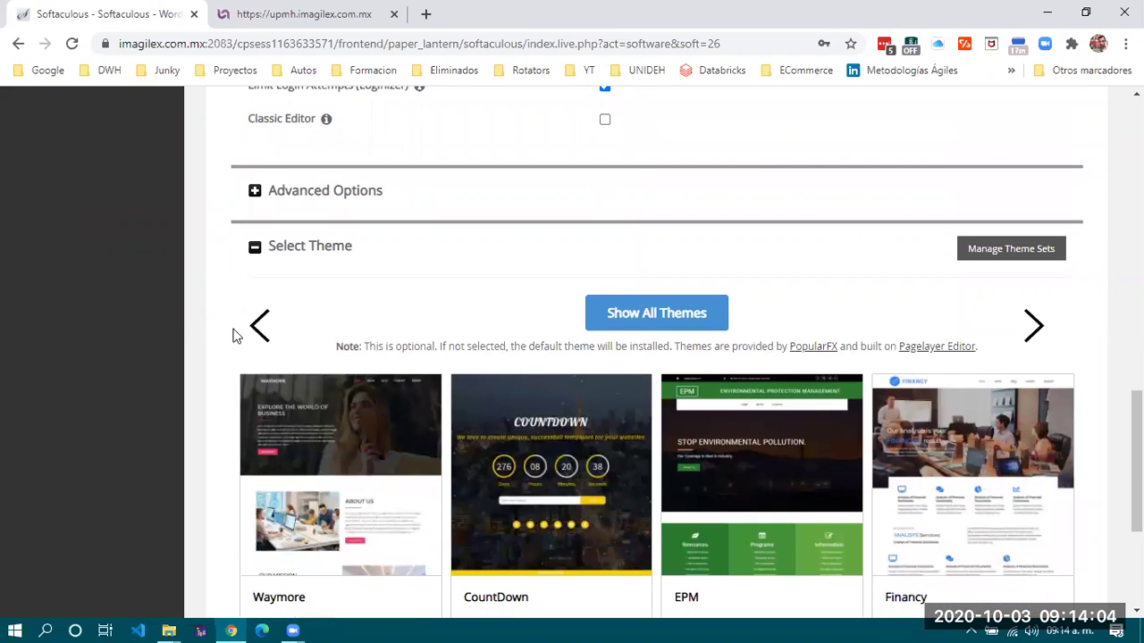
pyautogui.scroll(-2, 242, 336)
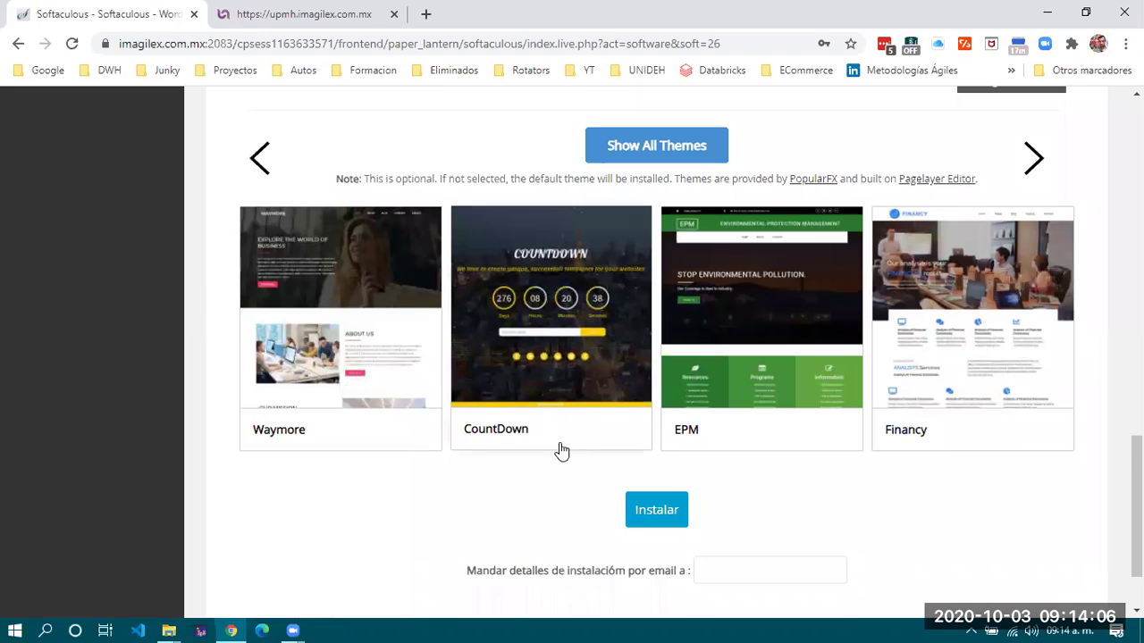
pyautogui.scroll(-1, 465, 478)
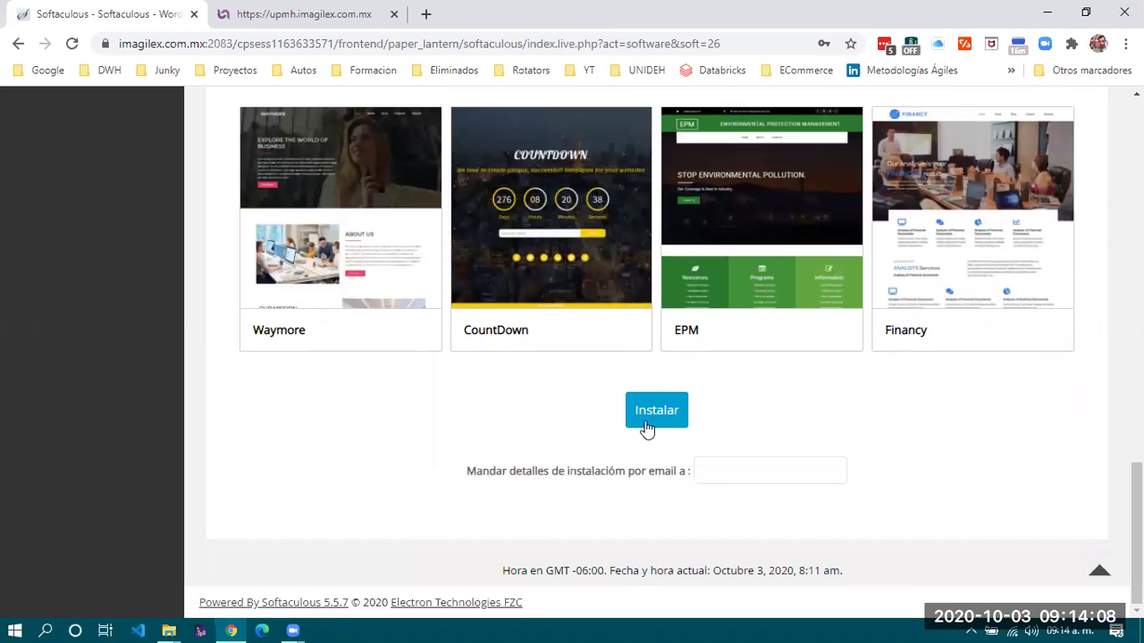
# Submit the Softaculous form to install WordPress on the comprame-aqui subdomain.
pyautogui.click(656, 415)
pyautogui.scroll(-4, 504, 507)
pyautogui.click(712, 207)
pyautogui.scroll(-10, 384, 524)
pyautogui.click(653, 416)
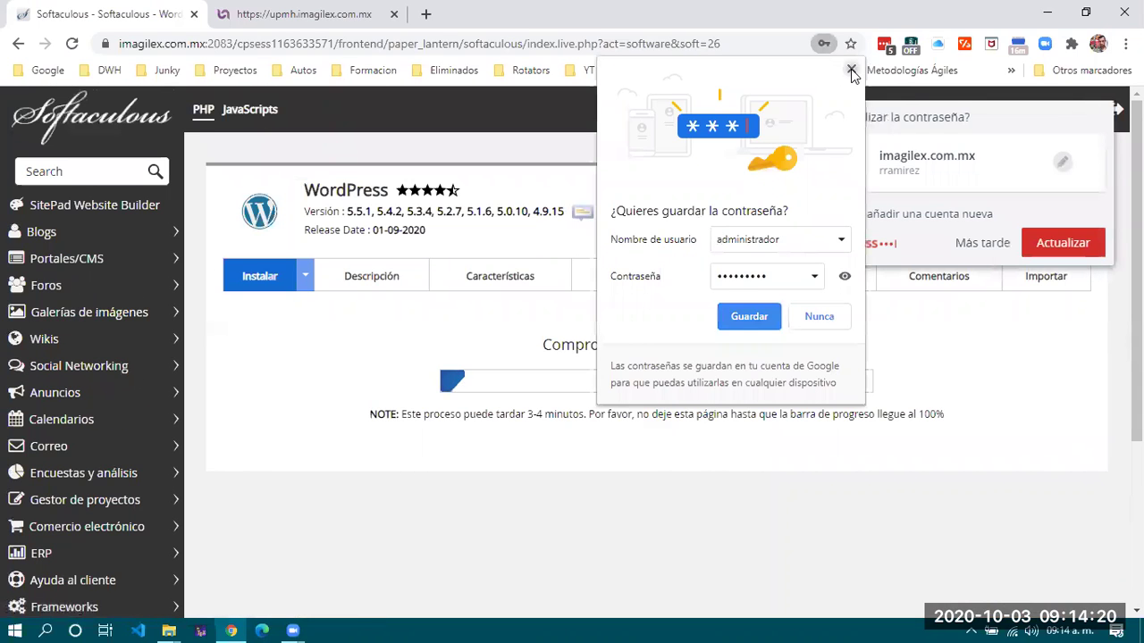
# Dismiss the Chrome and LastPass password prompts and open the new site in a new tab.
pyautogui.click(851, 69)
pyautogui.click(984, 245)
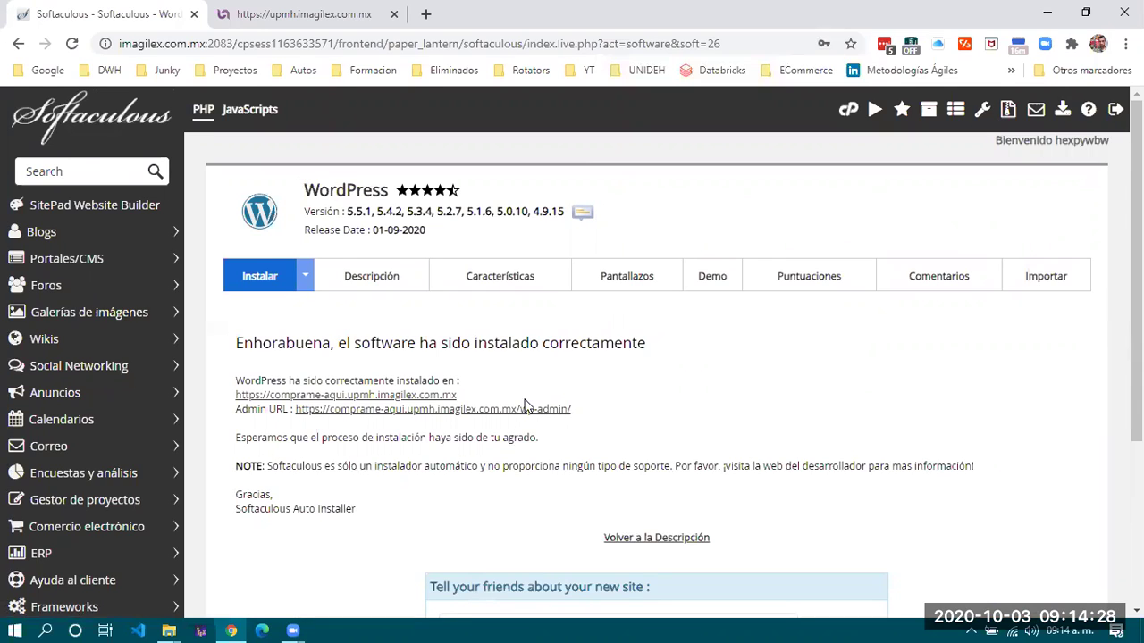
pyautogui.rightClick(423, 394)
pyautogui.click(501, 406)
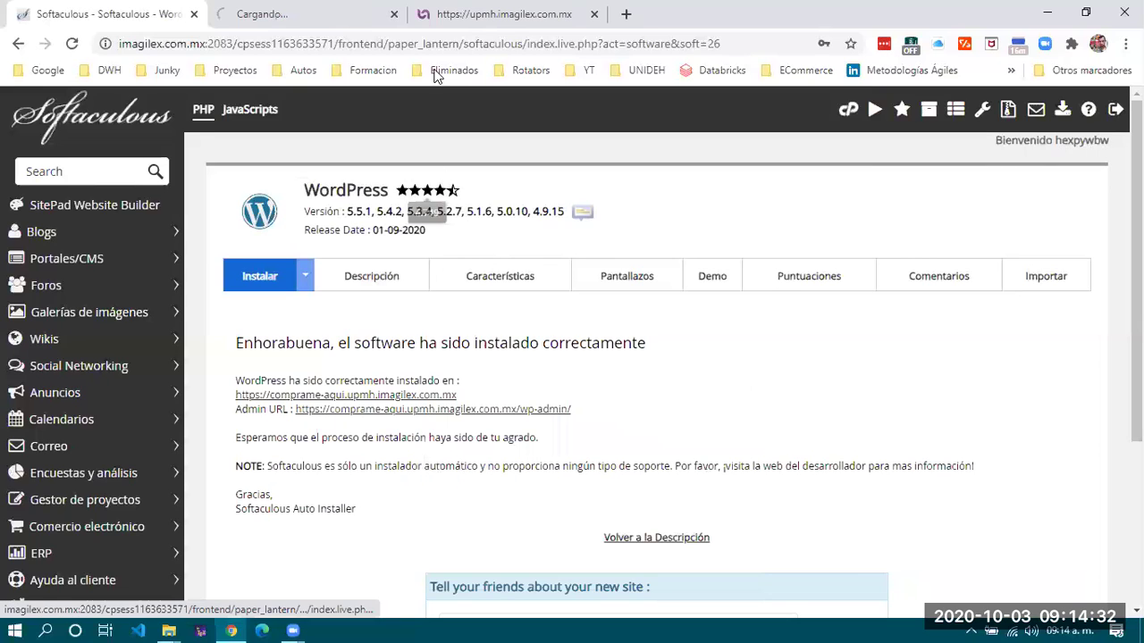
# Switch to the new site tab and point out its web address and tagline.
pyautogui.hotkey('ctrl', 'Tab')
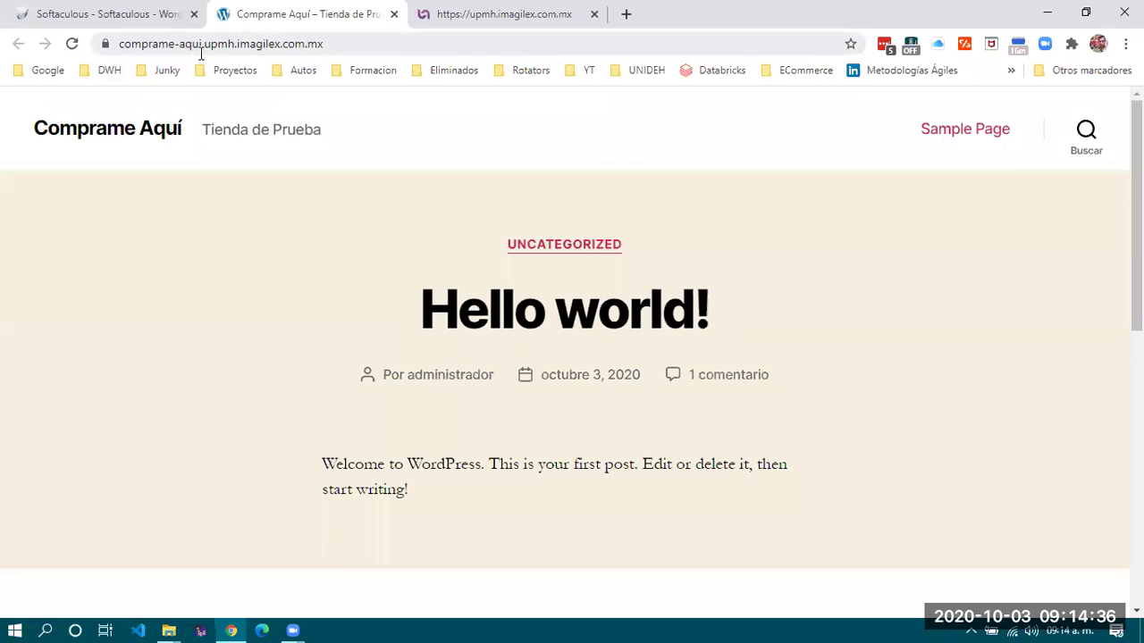
pyautogui.click(342, 45)
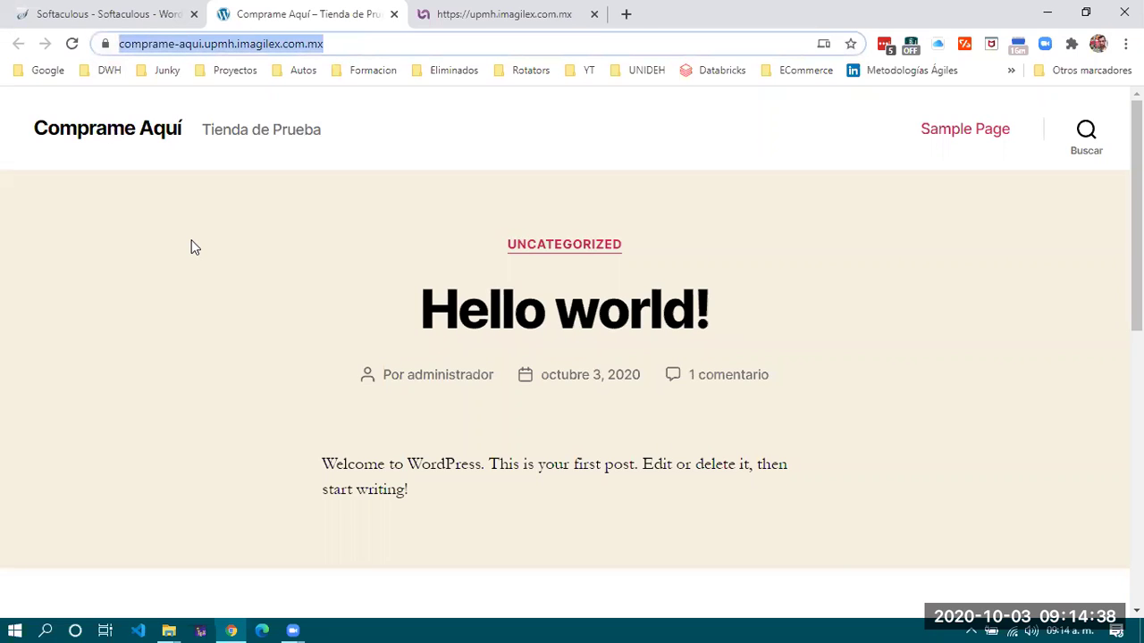
pyautogui.press('super')
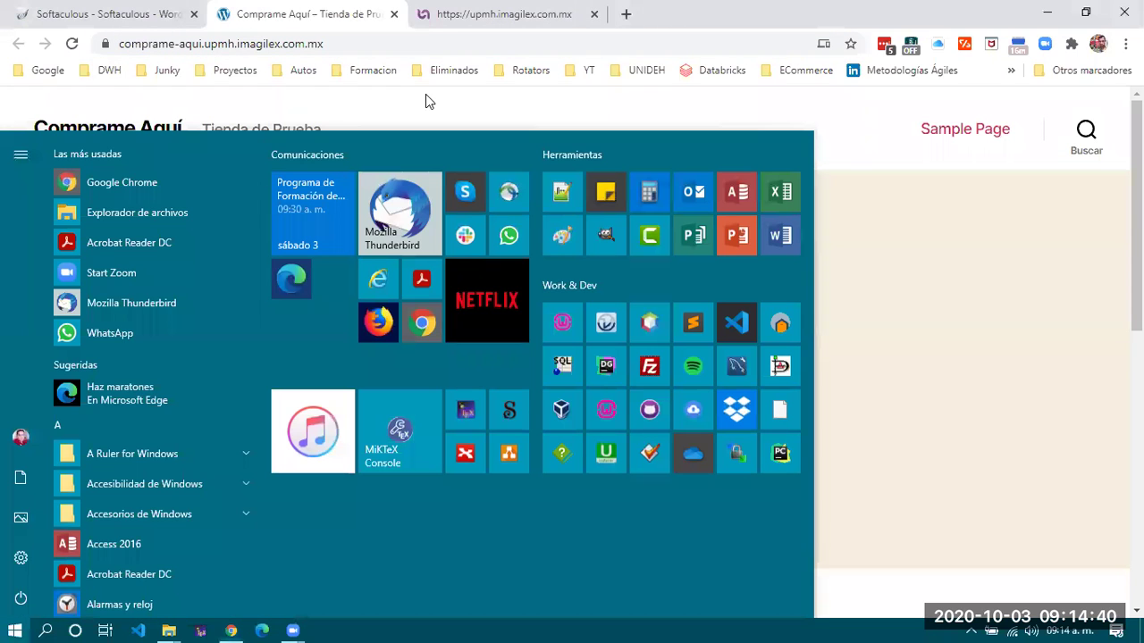
pyautogui.press('super')
pyautogui.click(330, 44)
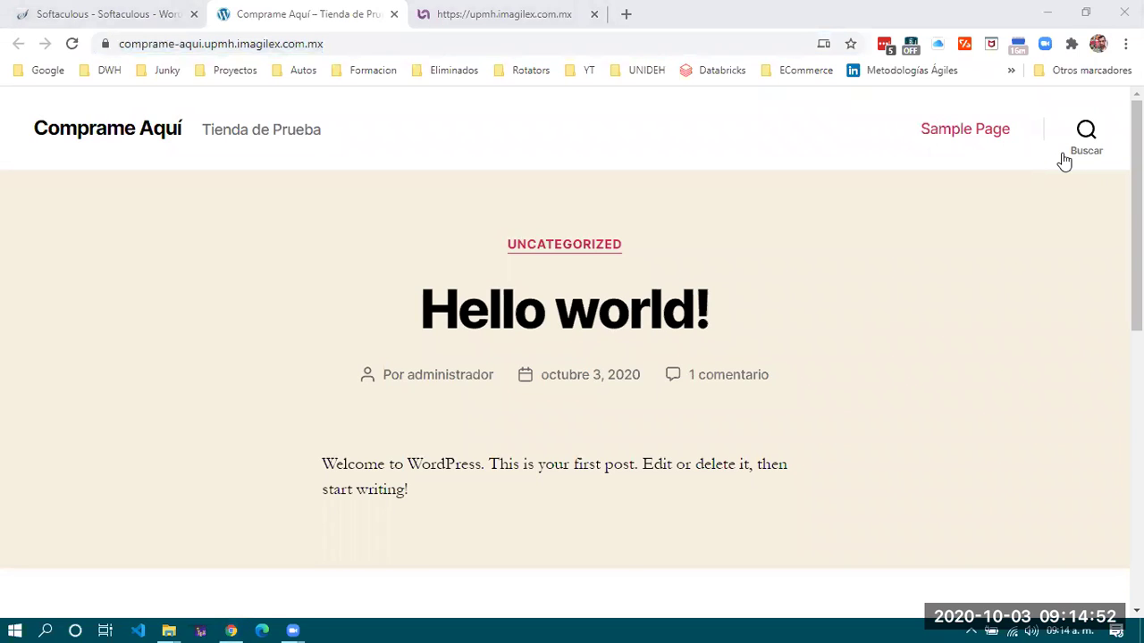
pyautogui.click(356, 247)
pyautogui.moveTo(204, 130); pyautogui.dragTo(375, 146)
pyautogui.click(376, 140)
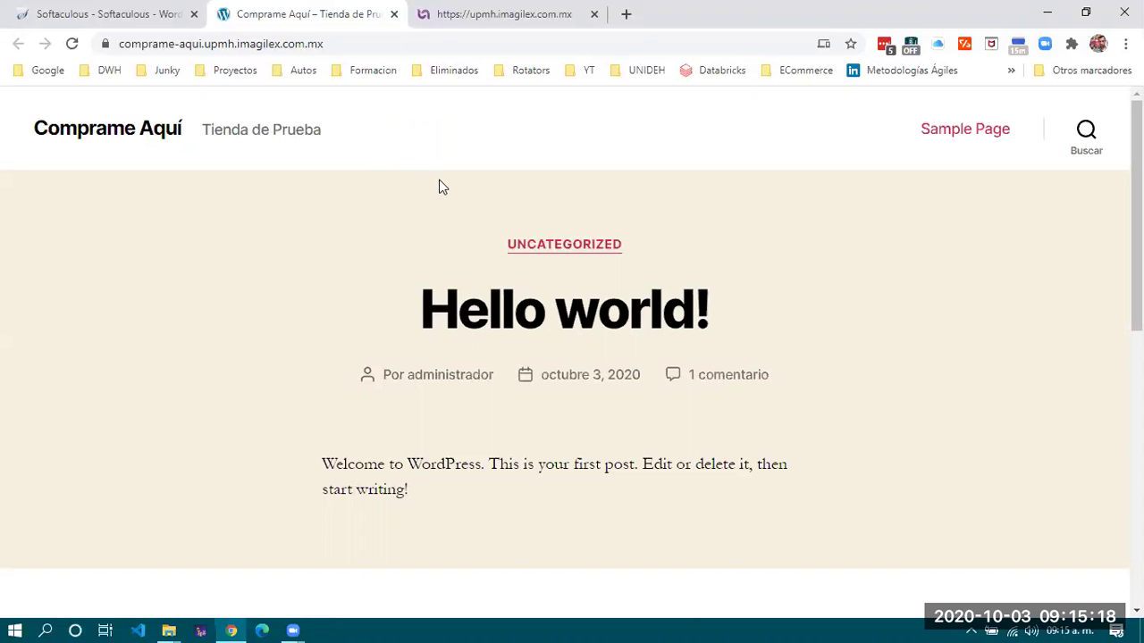
# Highlight parts of the Hello world! welcome post text.
pyautogui.scroll(-3, 434, 241)
pyautogui.scroll(-1, 434, 241)
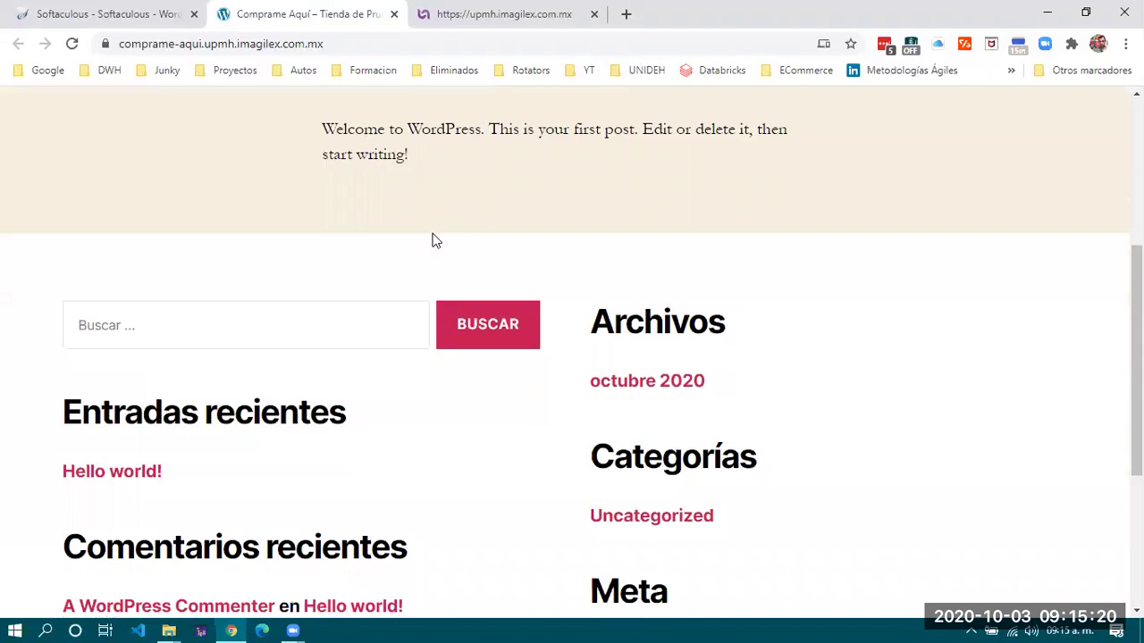
pyautogui.scroll(4, 438, 239)
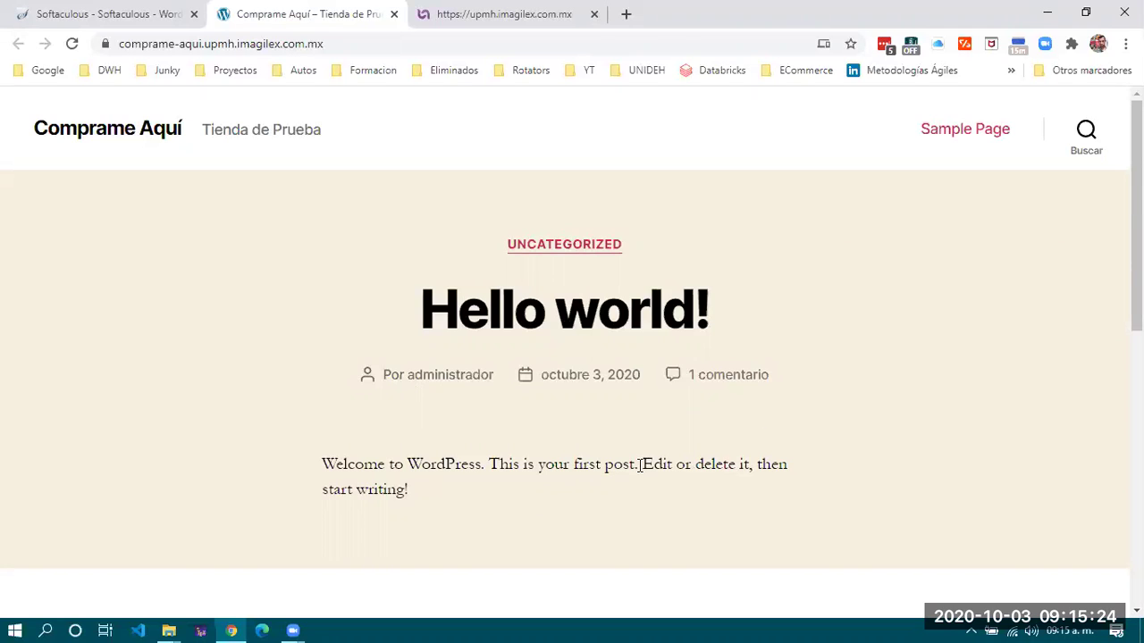
pyautogui.moveTo(604, 464); pyautogui.dragTo(797, 467)
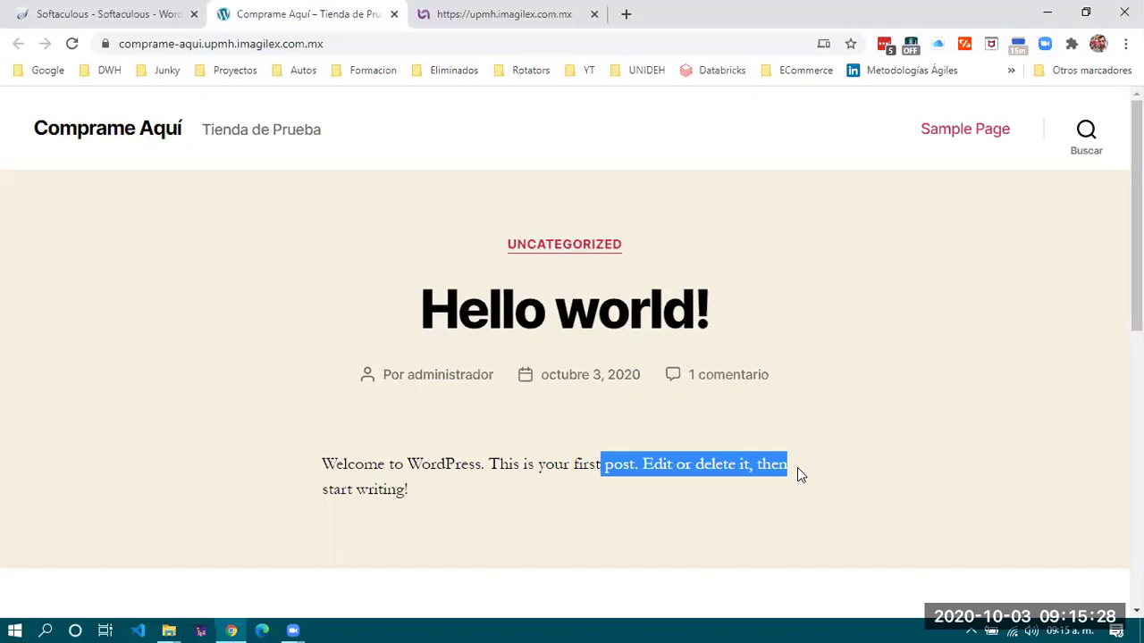
pyautogui.click(456, 491)
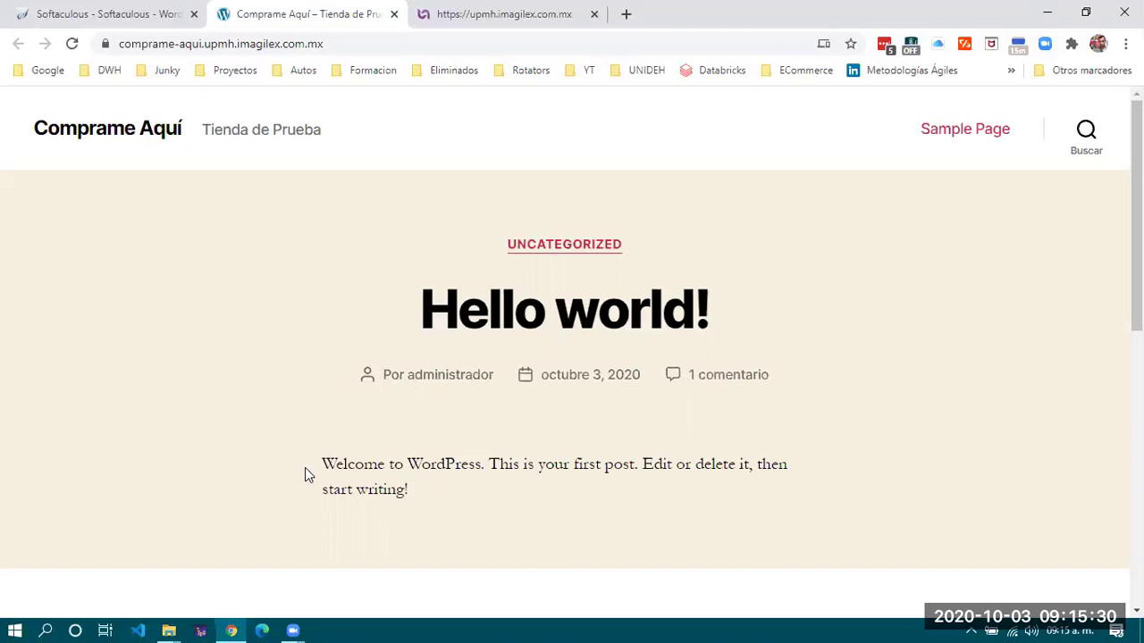
pyautogui.moveTo(605, 464); pyautogui.dragTo(638, 465)
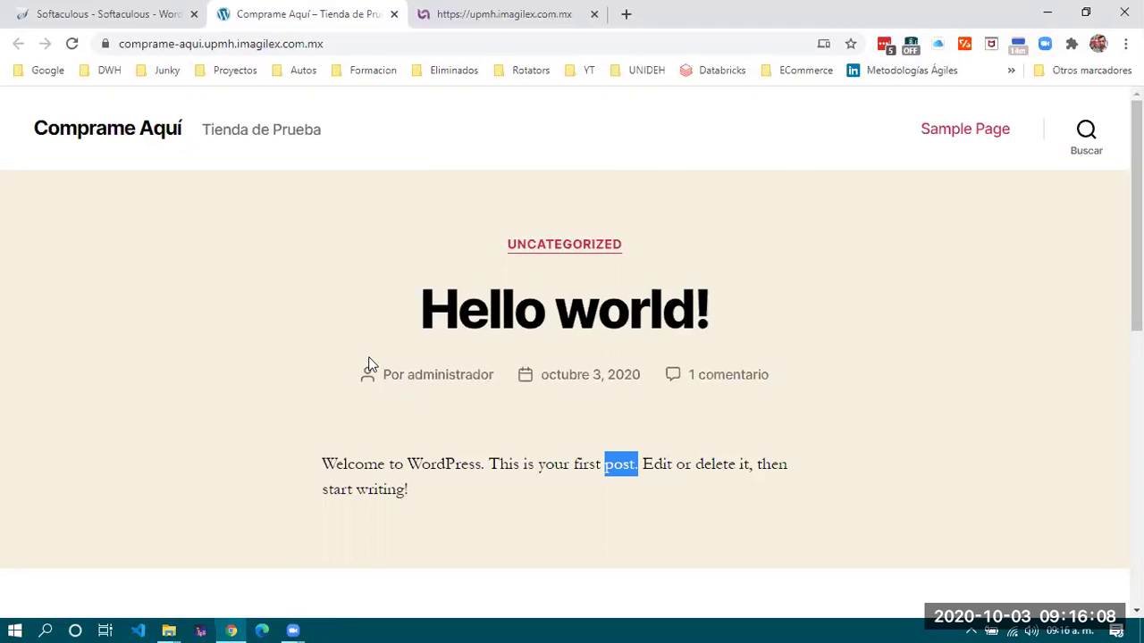
pyautogui.click(840, 383)
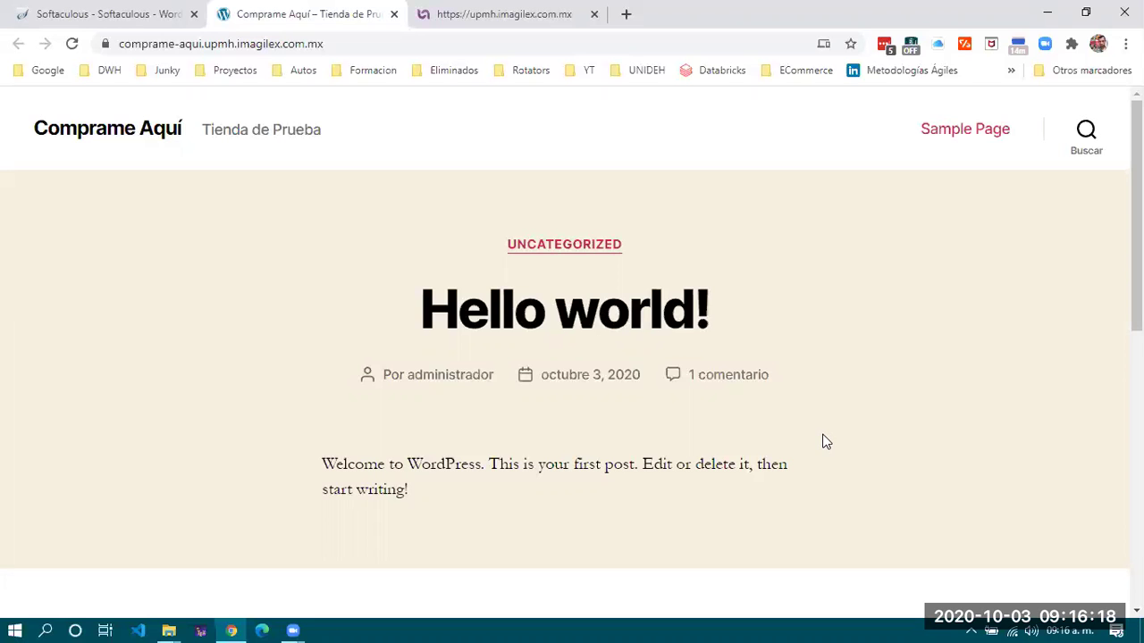
# Scroll to the footer widgets and back, glance at the Softaculous success page, then return.
pyautogui.scroll(-5, 826, 442)
pyautogui.scroll(-2, 826, 441)
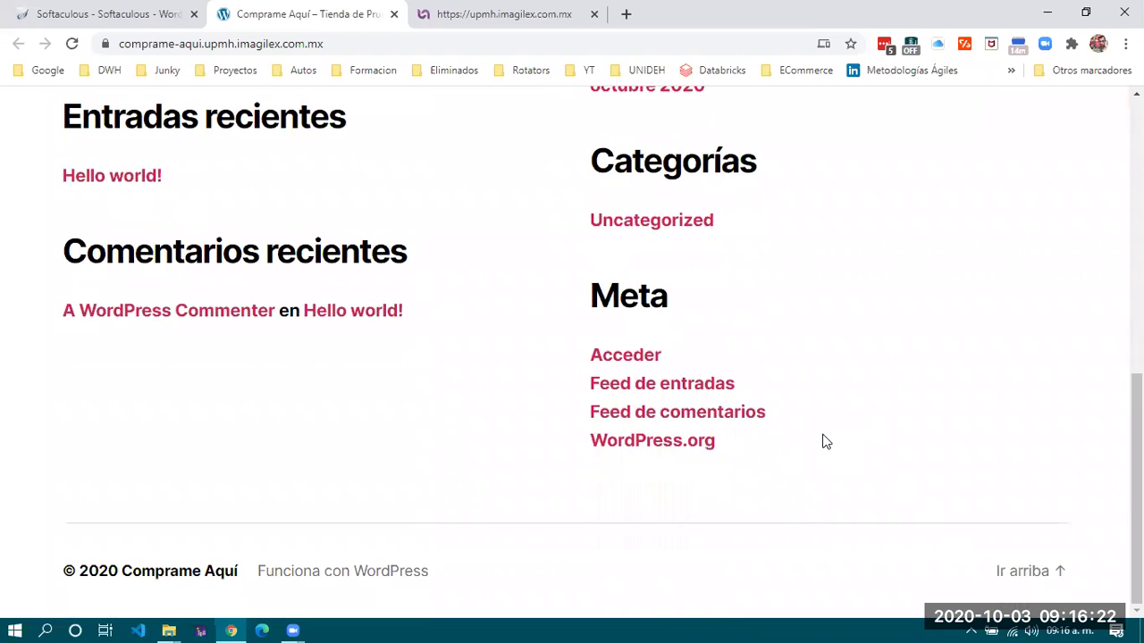
pyautogui.scroll(7, 826, 442)
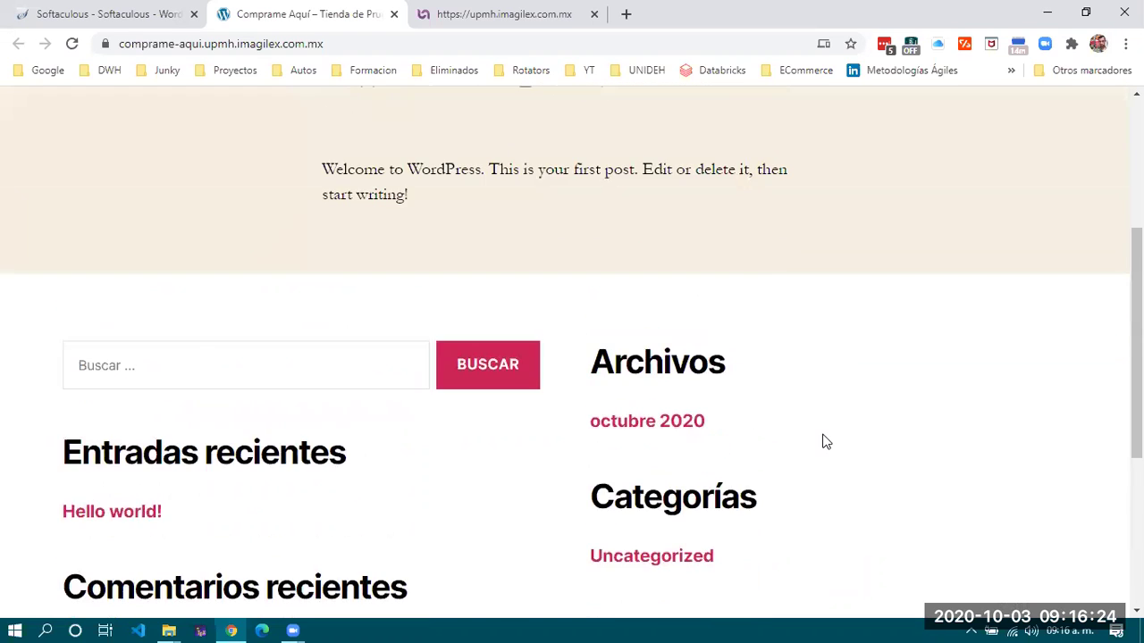
pyautogui.scroll(-5, 826, 441)
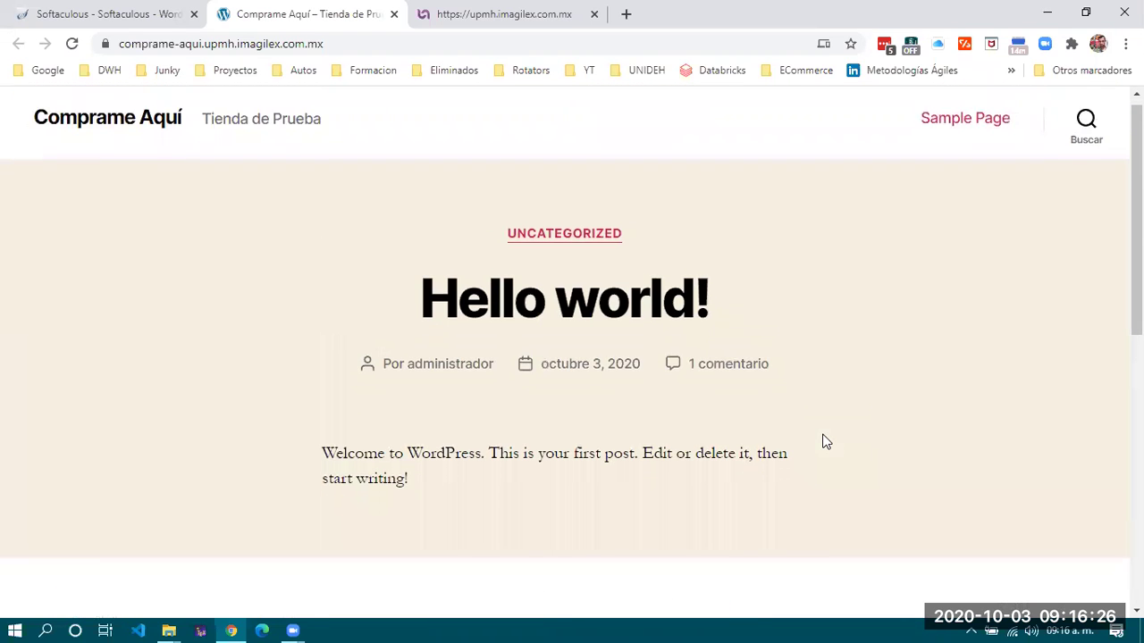
pyautogui.scroll(-1, 825, 442)
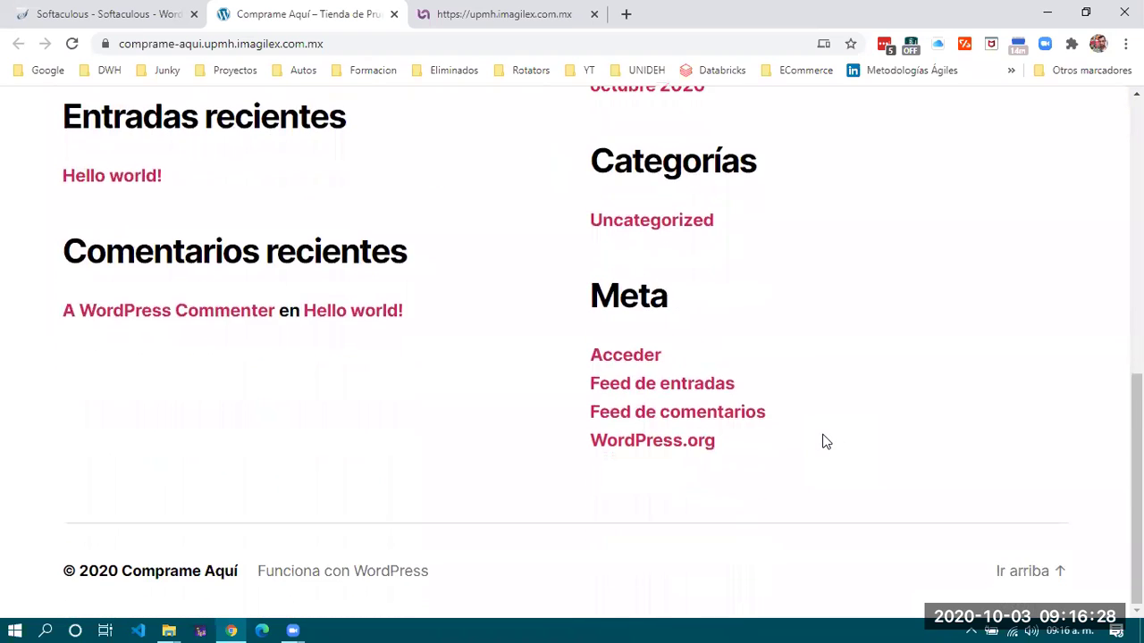
pyautogui.scroll(4, 826, 441)
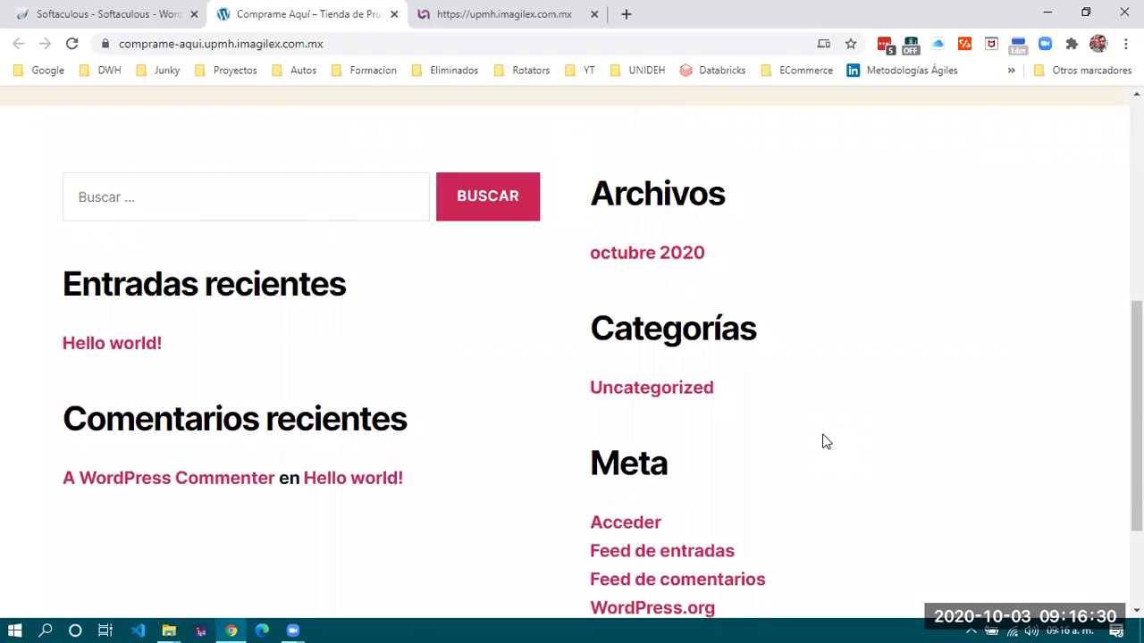
pyautogui.scroll(3, 825, 442)
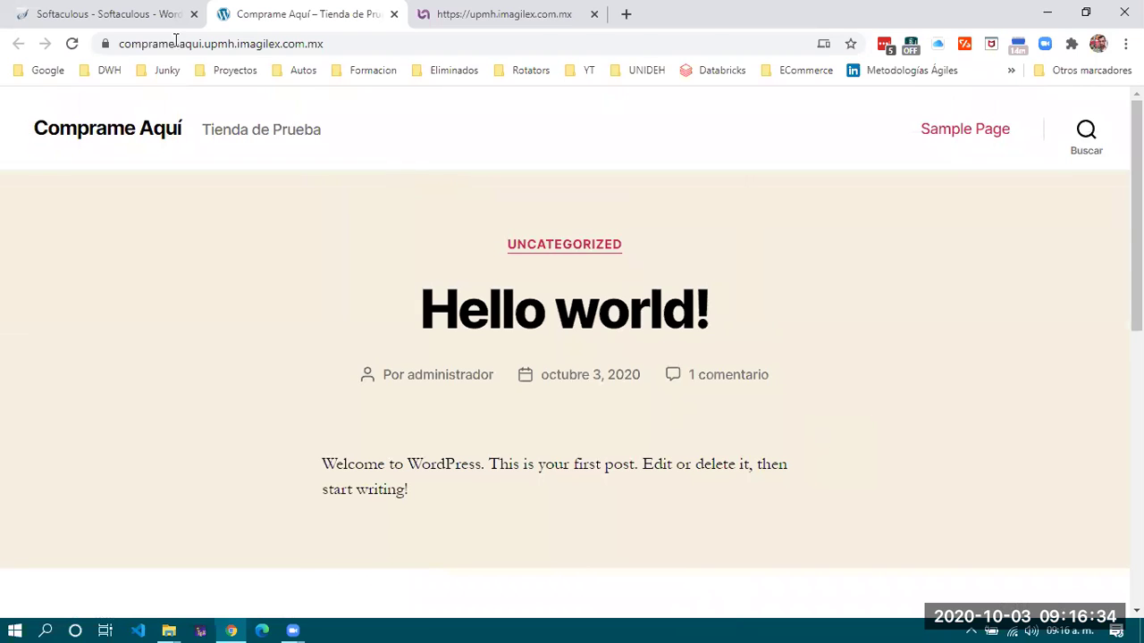
pyautogui.click(116, 14)
pyautogui.click(259, 13)
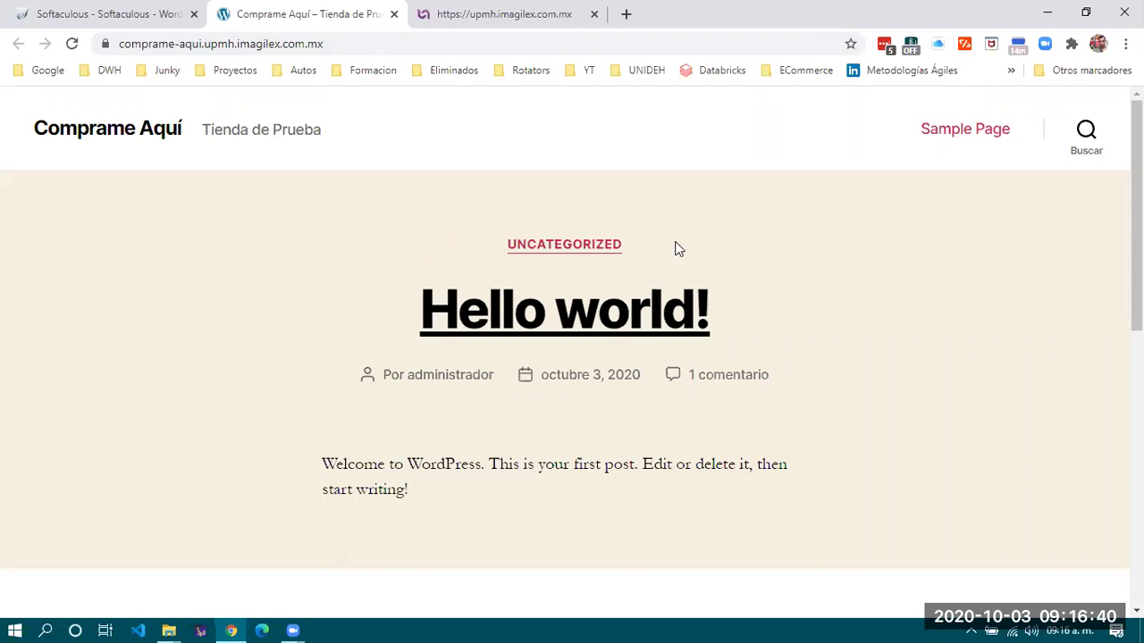
# Go to /wp-admin and enter username administrador and the admin password.
pyautogui.click(370, 43)
pyautogui.click(386, 42)
pyautogui.write('/')
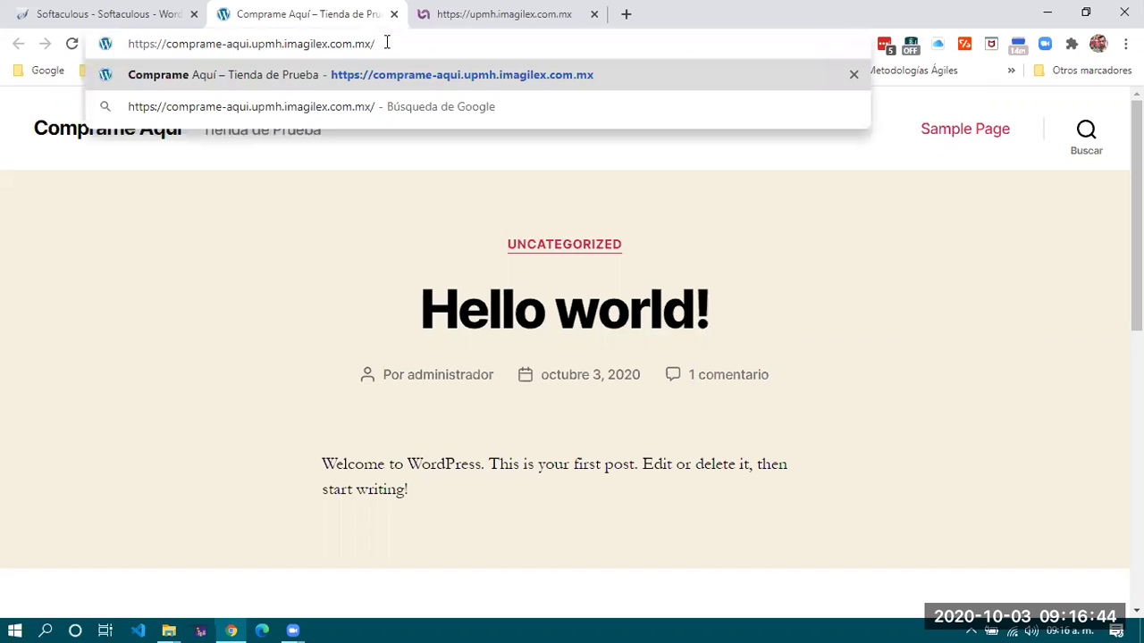
pyautogui.write('wp-admin')
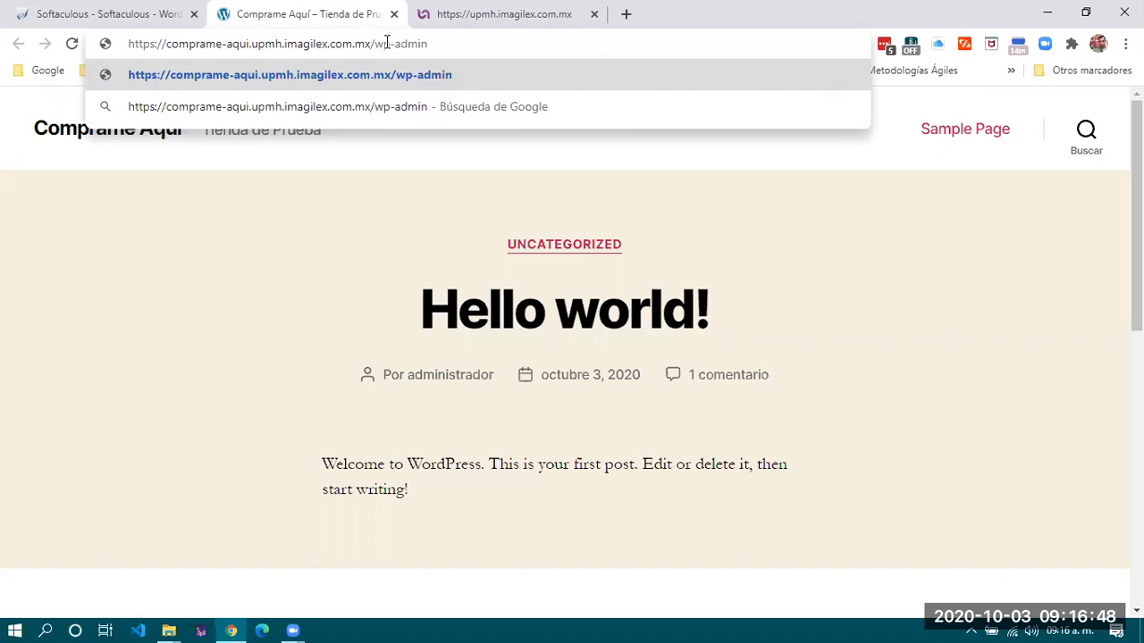
pyautogui.press('Return')
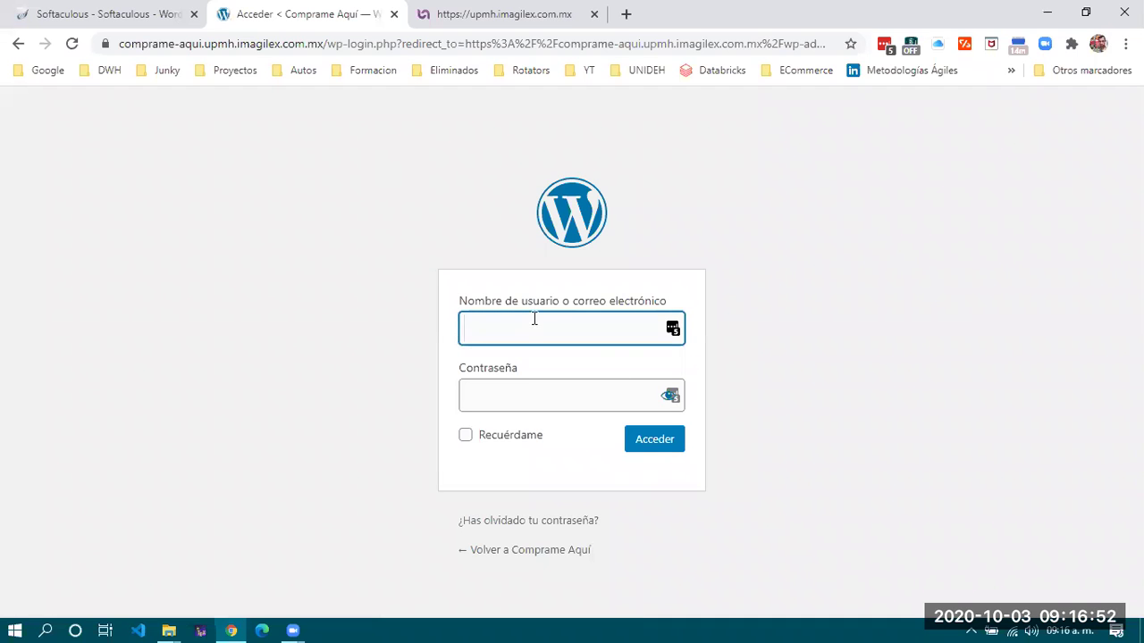
pyautogui.write('administrador')
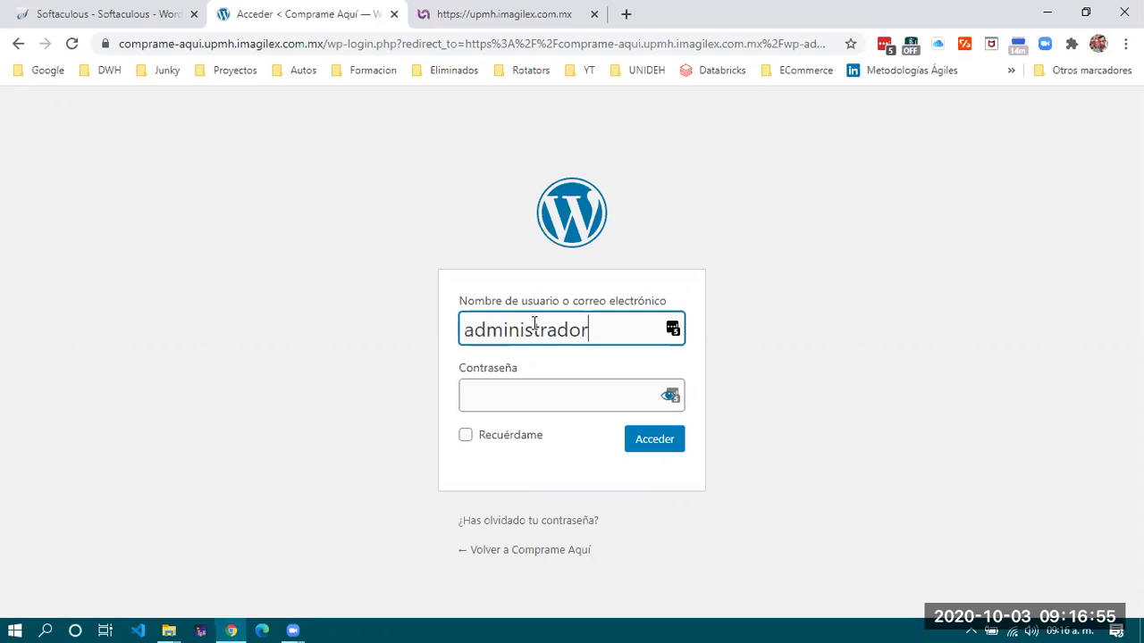
pyautogui.press('Tab')
pyautogui.write('•••••')
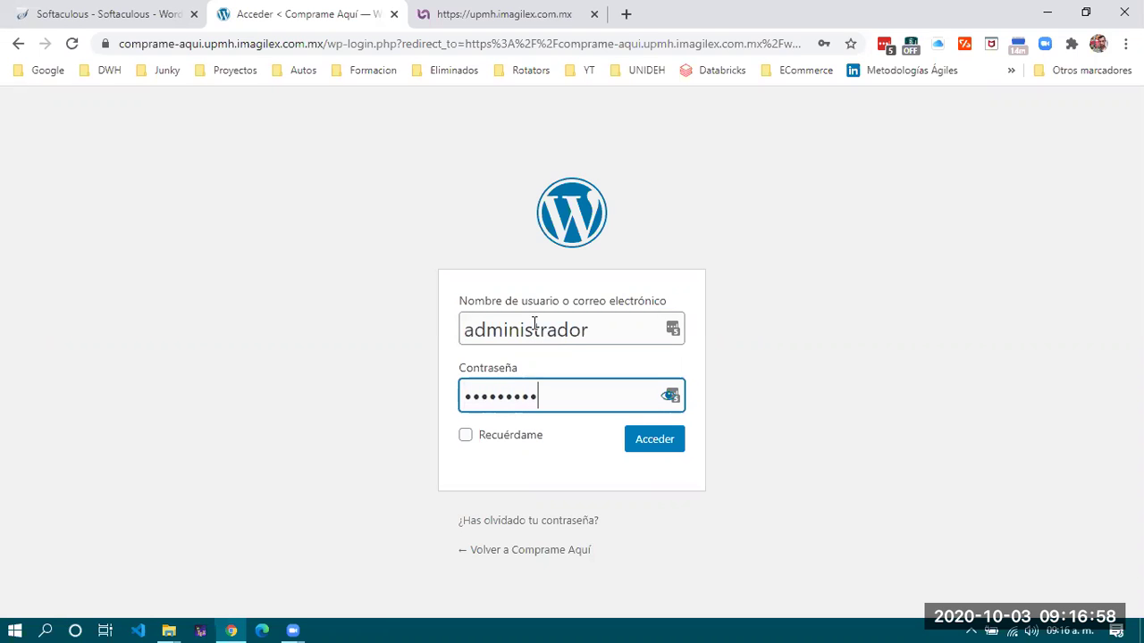
# Recheck the Softaculous success page, then return and tick Recuérdame on the login form.
pyautogui.click(77, 15)
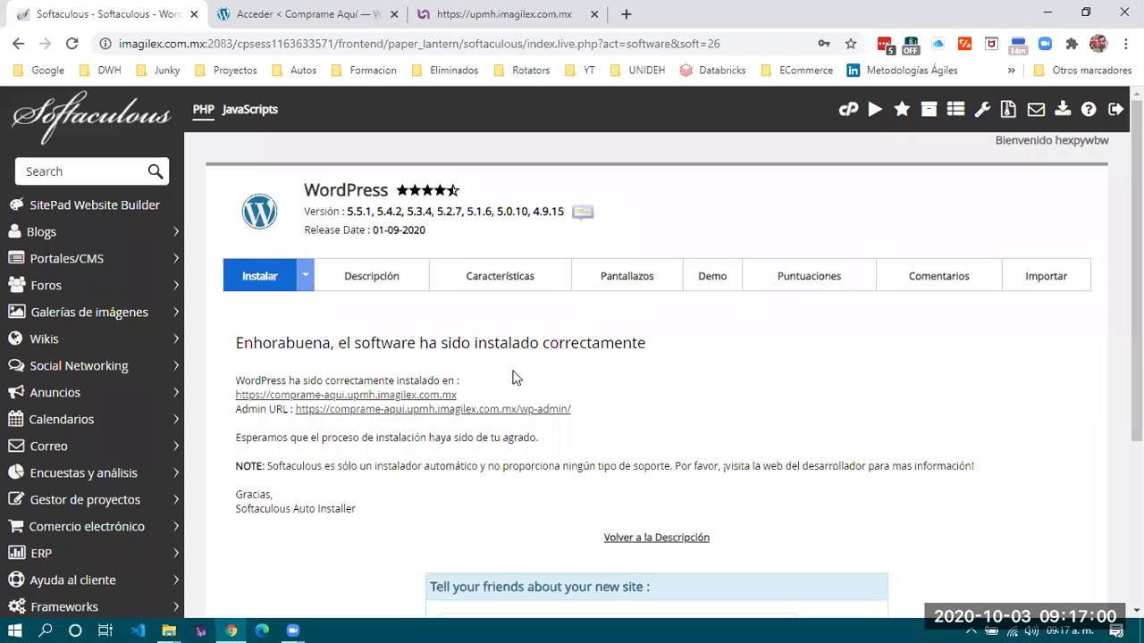
pyautogui.scroll(-2, 641, 523)
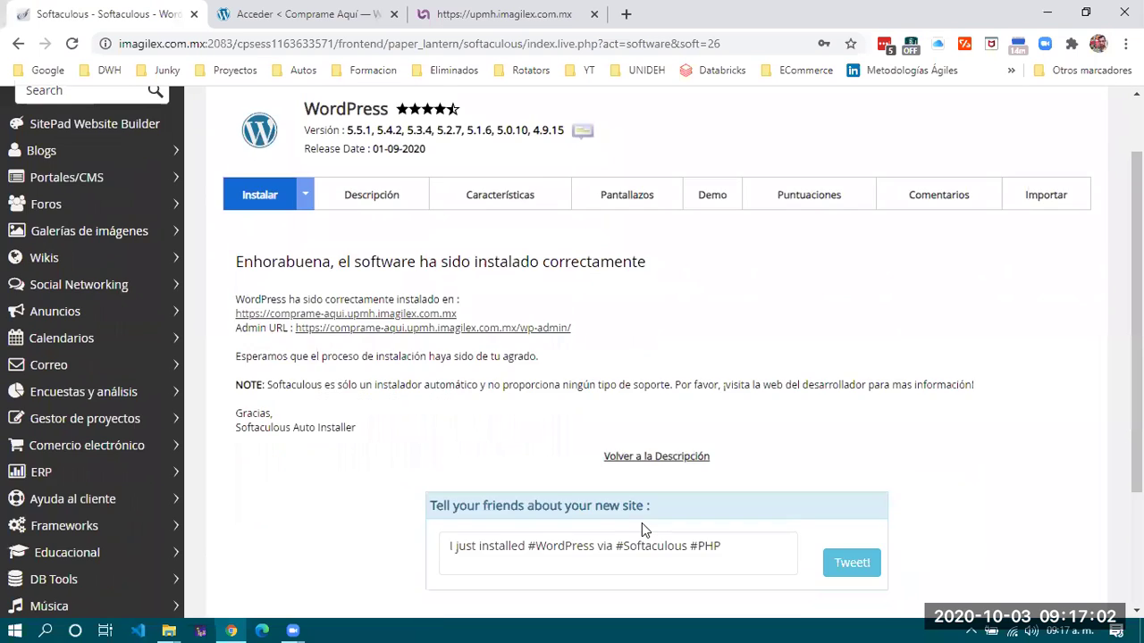
pyautogui.scroll(3, 618, 473)
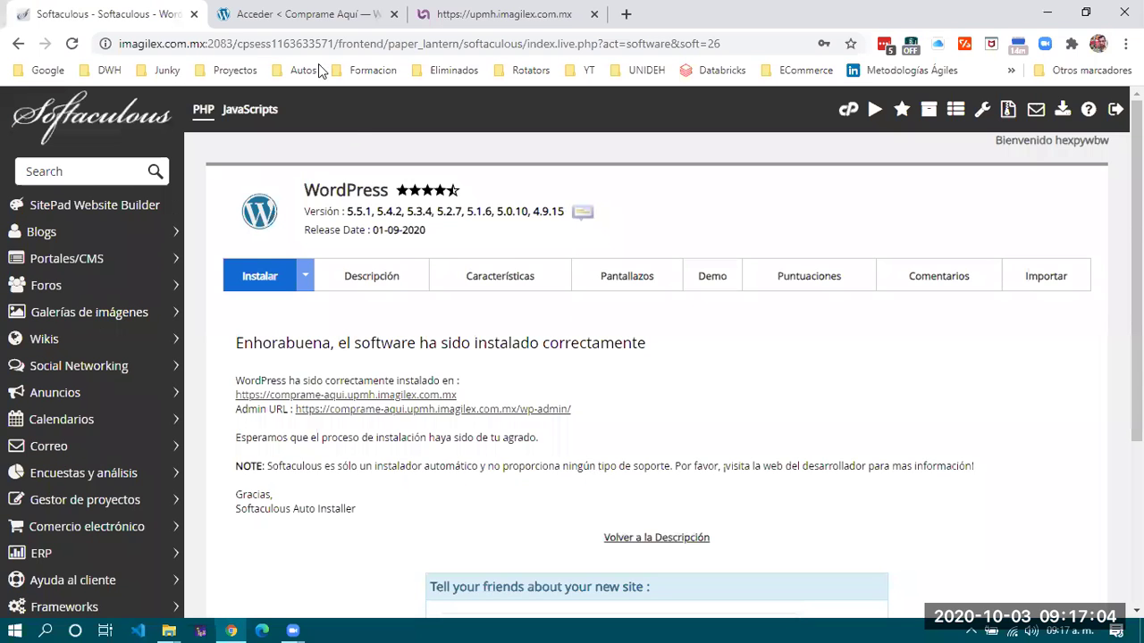
pyautogui.hotkey('ctrl', 'Tab')
pyautogui.click(494, 446)
# Log in with Acceder and dismiss Chrome's save-password popup and LastPass's prompt with Más tarde.
pyautogui.click(670, 439)
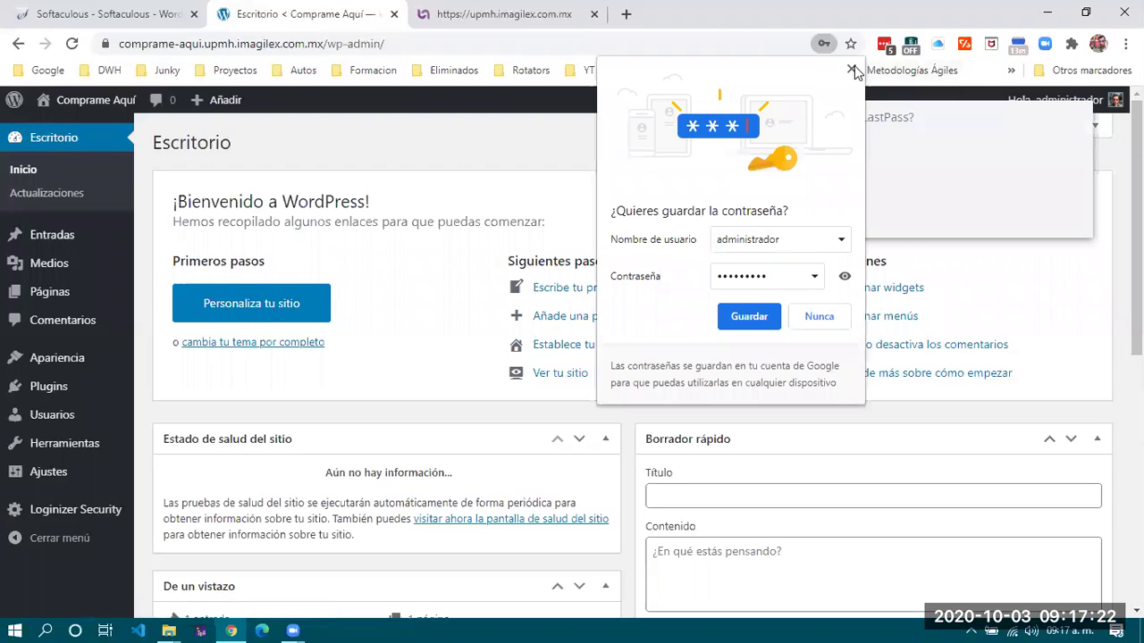
pyautogui.click(851, 70)
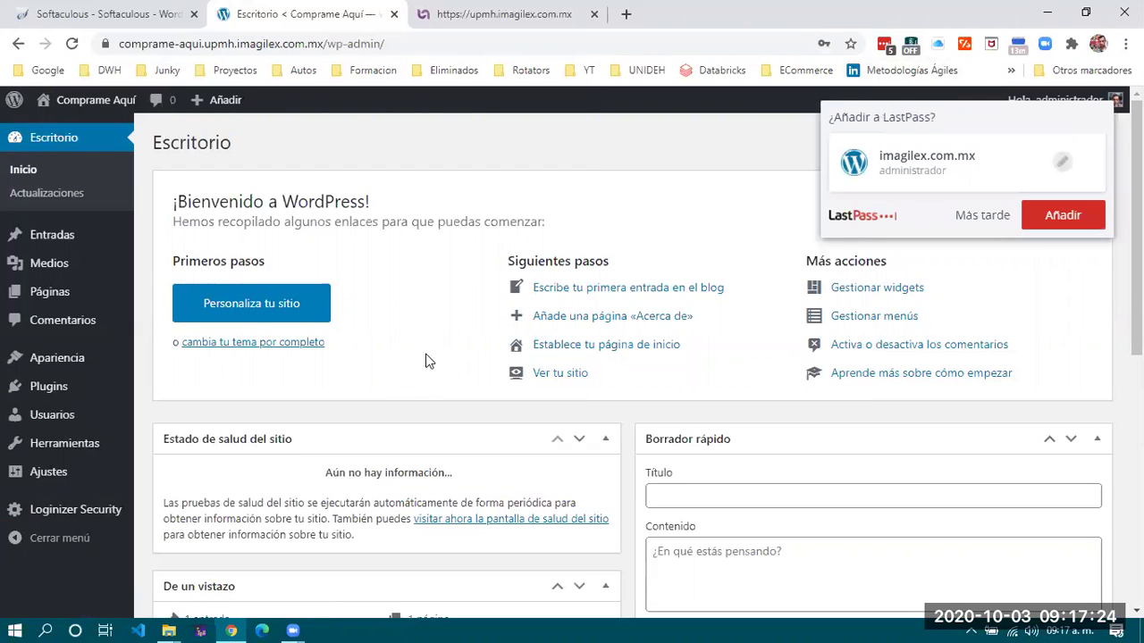
pyautogui.click(978, 217)
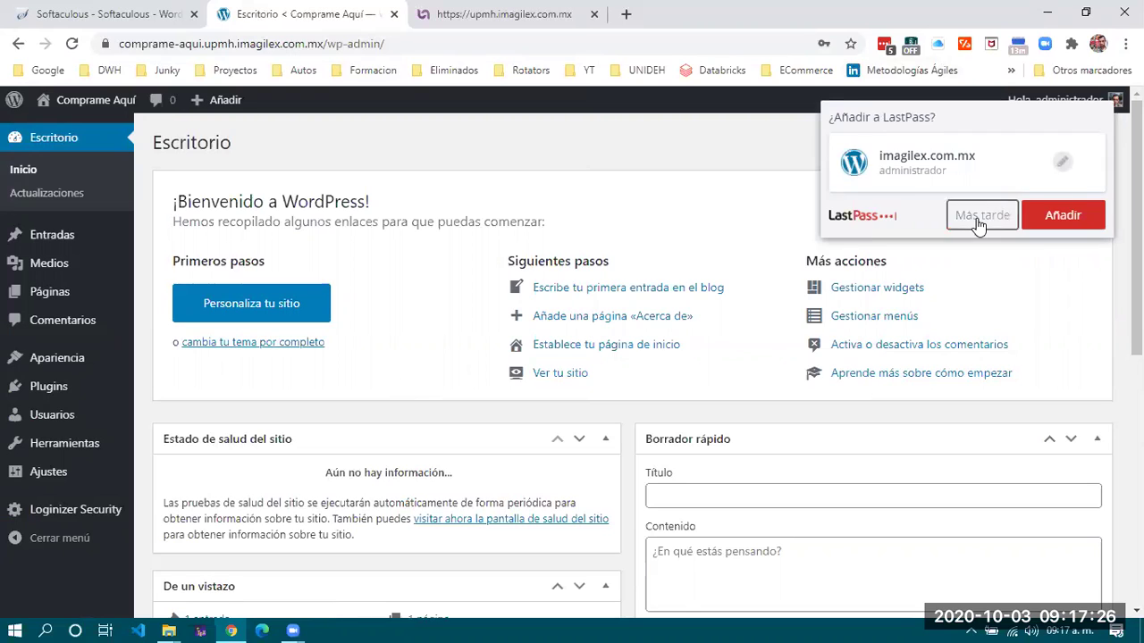
pyautogui.moveTo(55, 236)
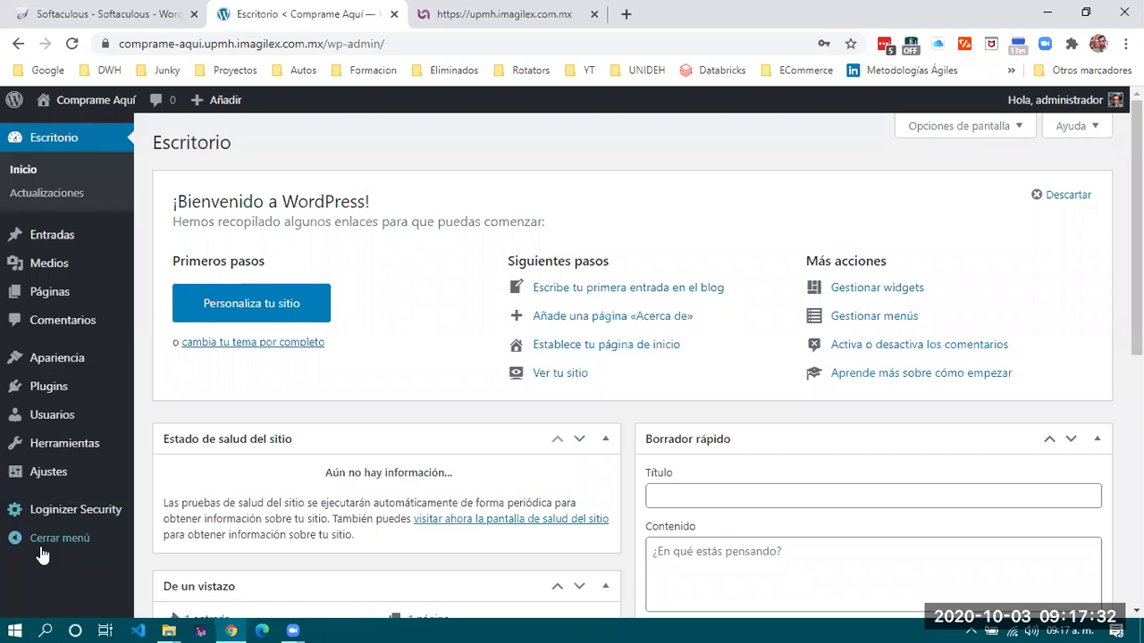
pyautogui.moveTo(56, 517)
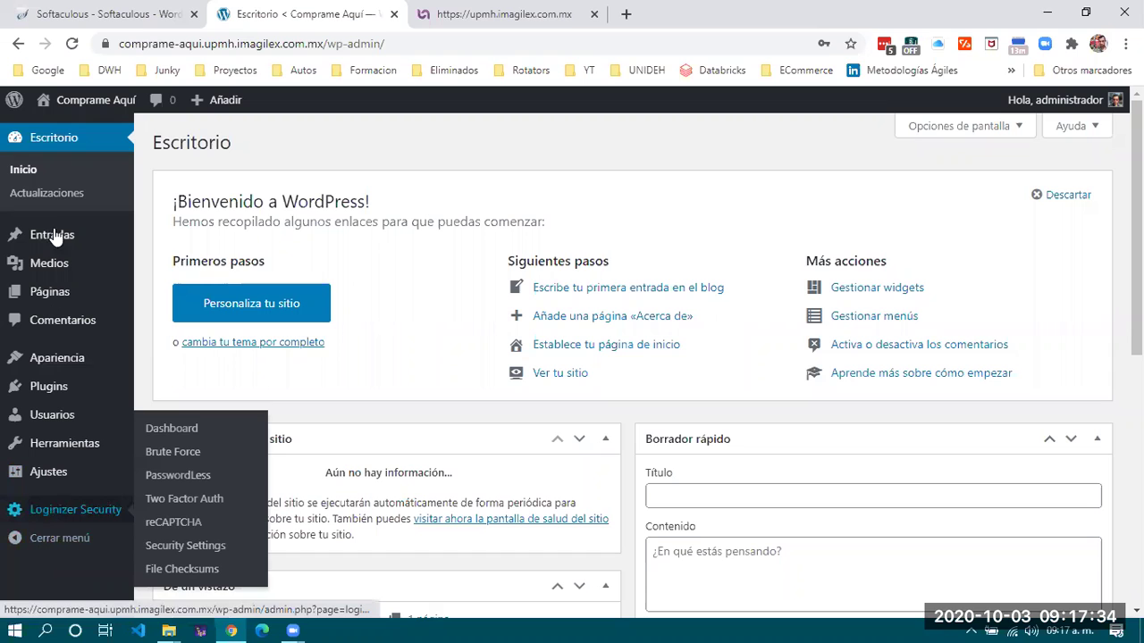
pyautogui.scroll(-3, 388, 400)
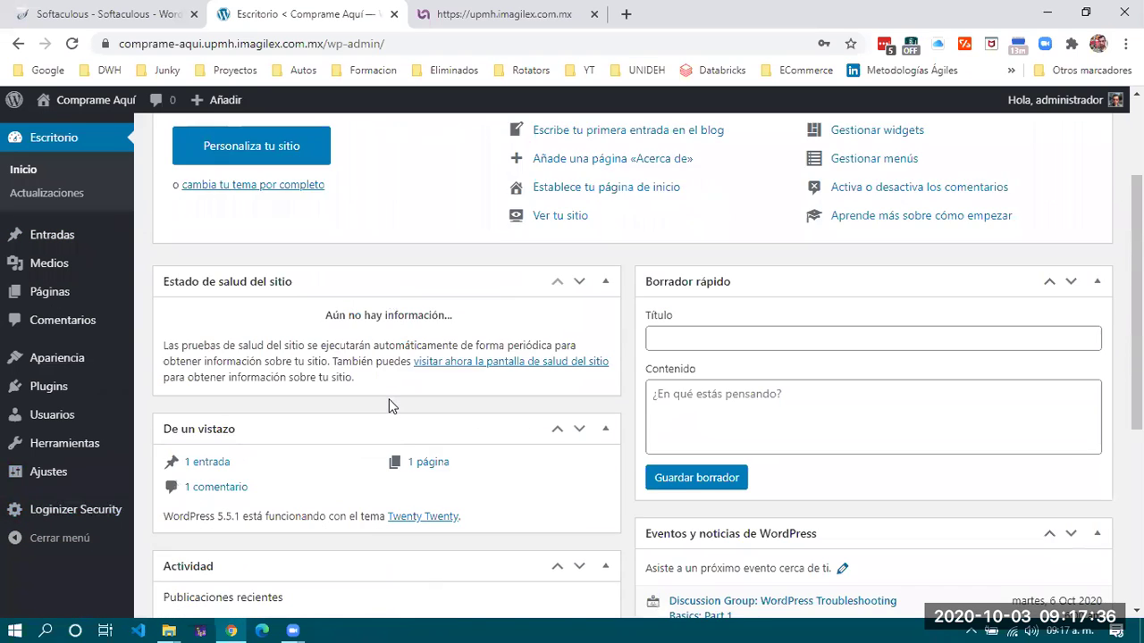
pyautogui.scroll(3, 389, 400)
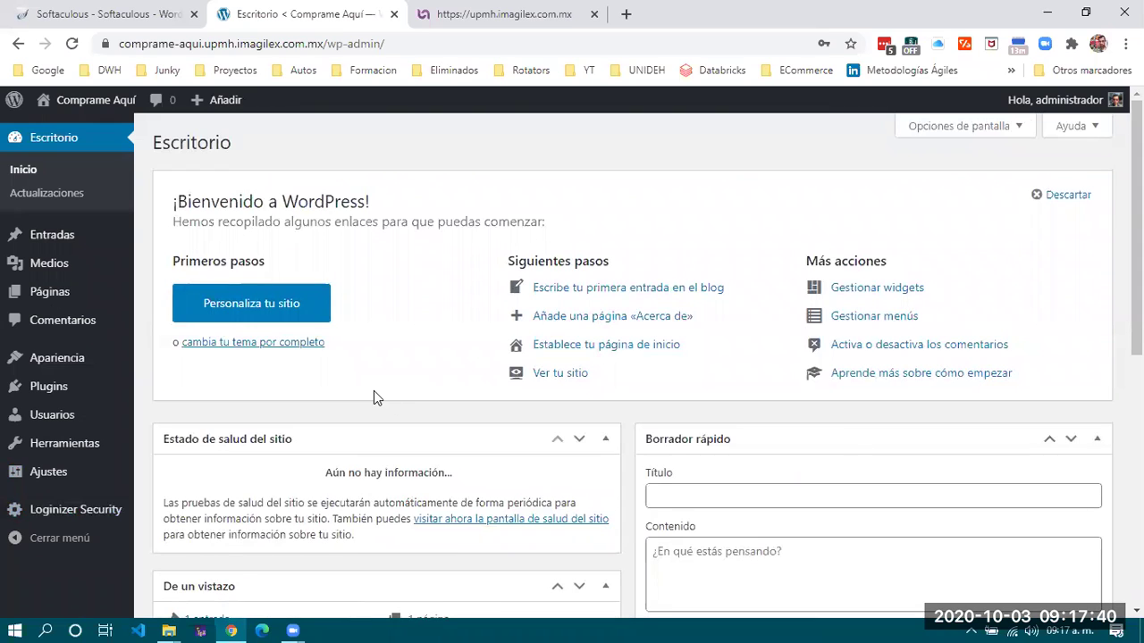
pyautogui.moveTo(54, 275)
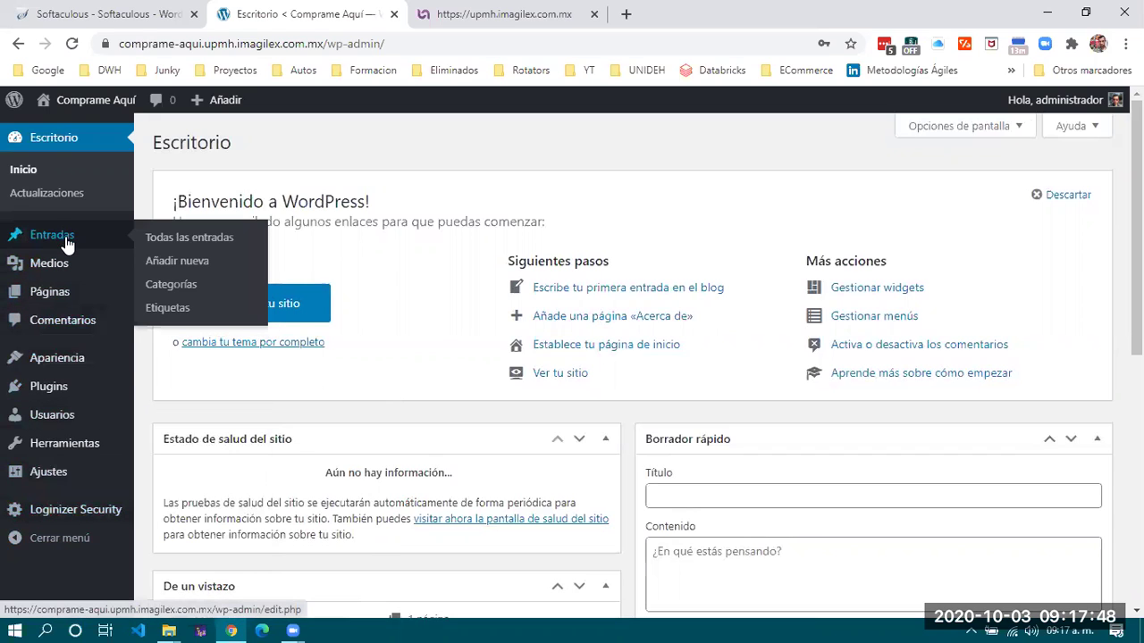
pyautogui.moveTo(75, 447)
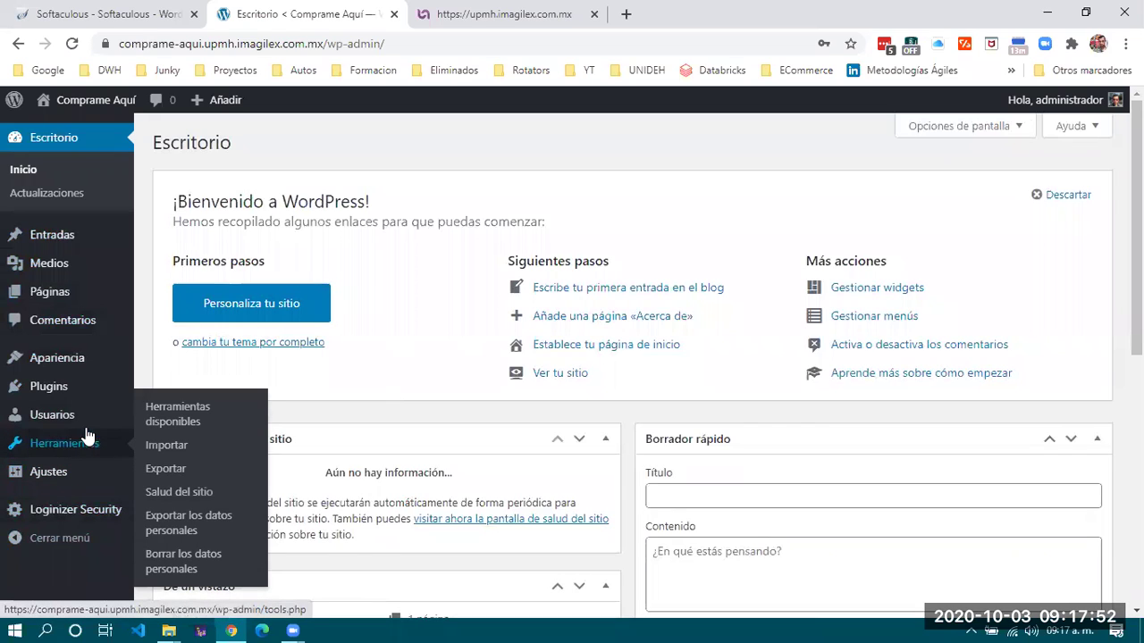
pyautogui.moveTo(98, 402)
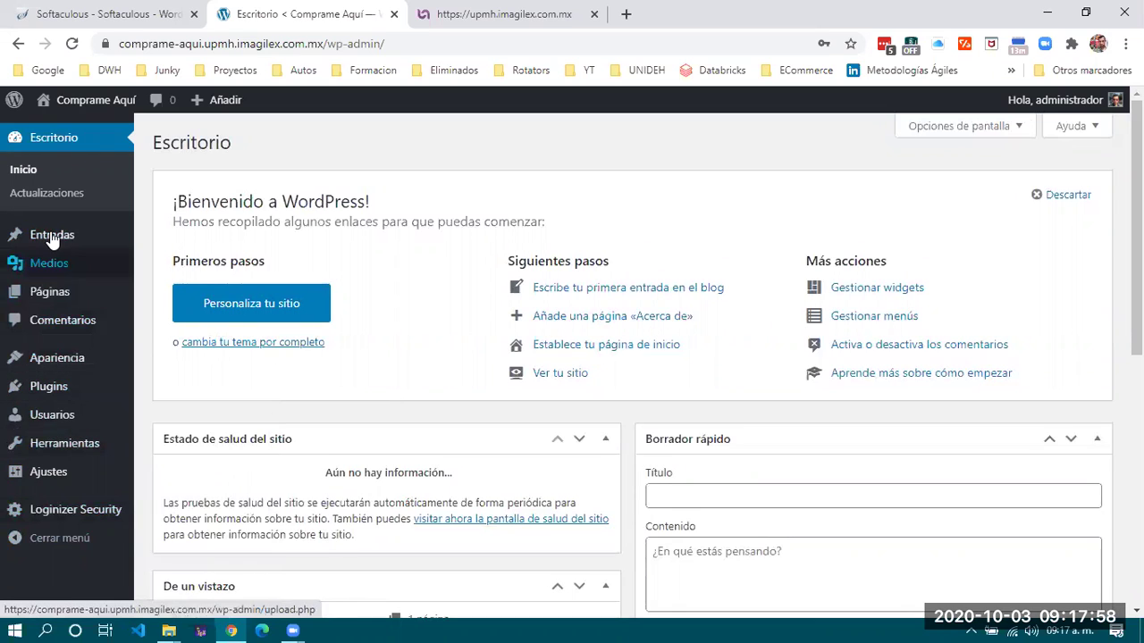
pyautogui.moveTo(20, 234)
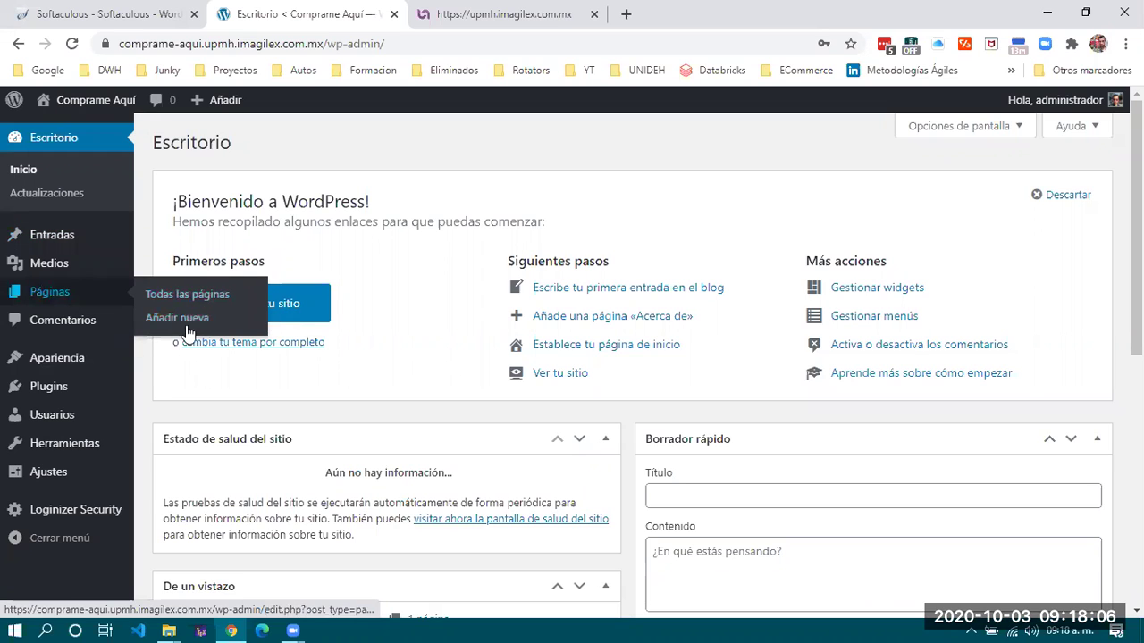
pyautogui.moveTo(56, 359)
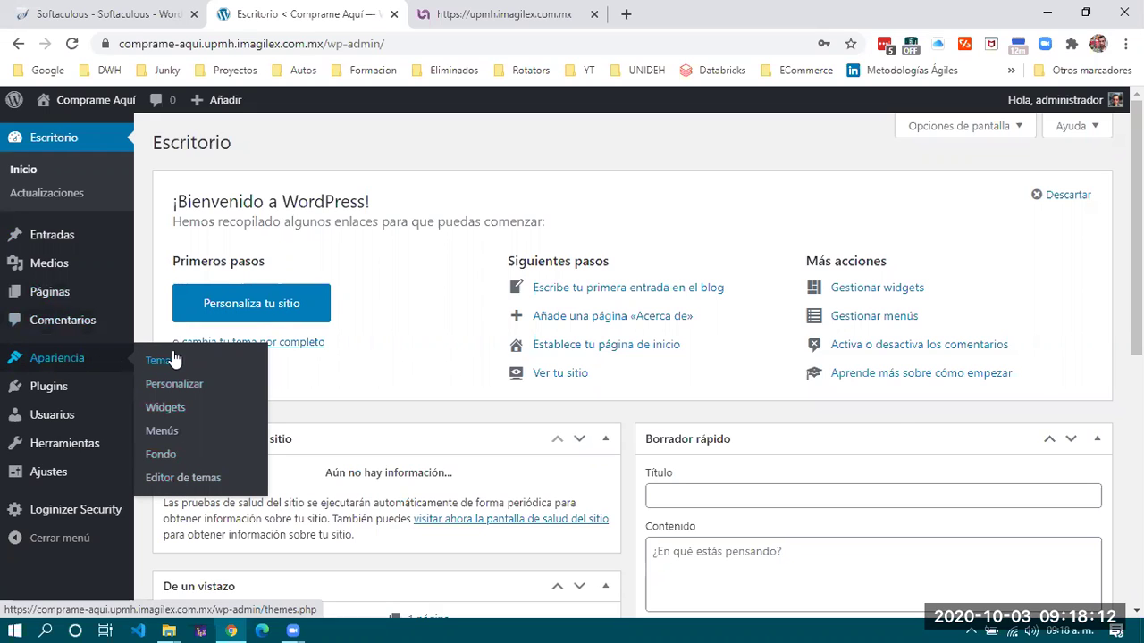
pyautogui.moveTo(37, 416)
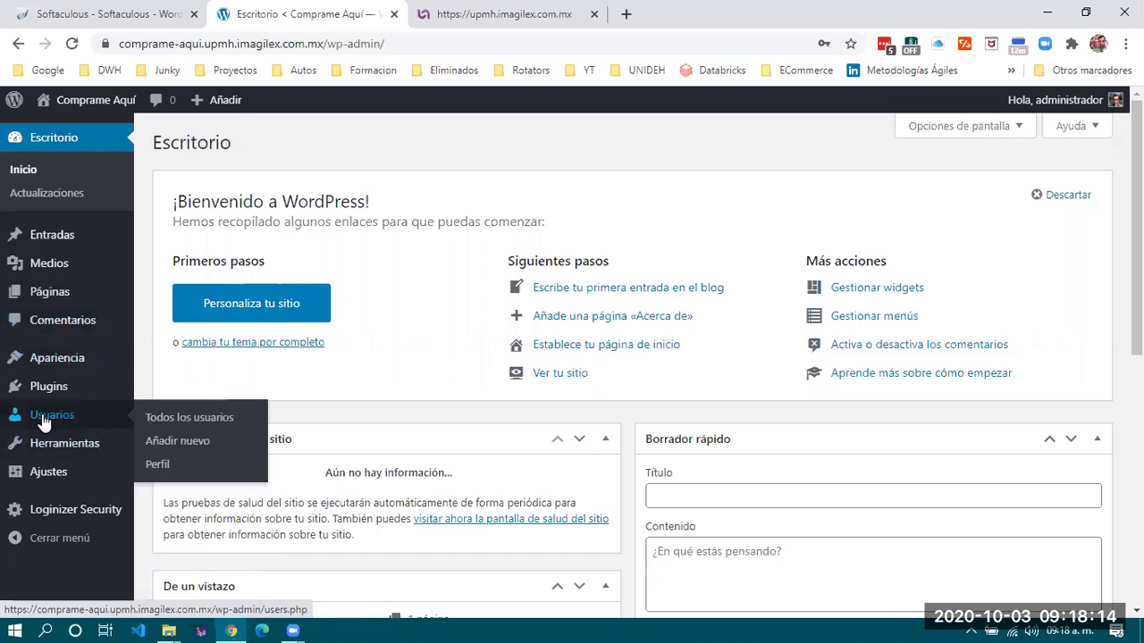